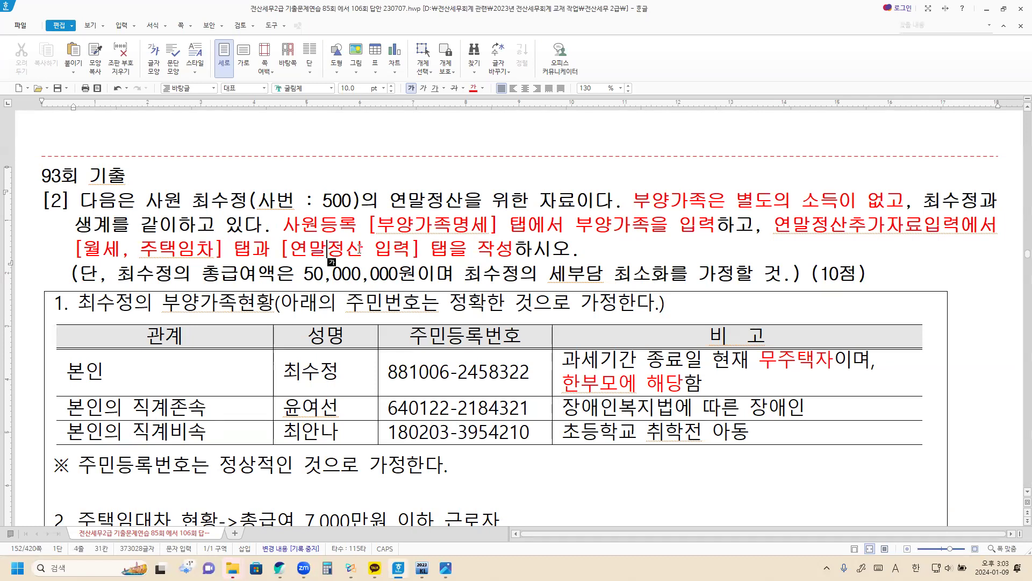
Reword the red instruction's tab list to 신용카드등, 보험료, 의료비, 교육비, 월세등을
{"action": "scroll", "coordinate": [361, 263], "scroll_direction": "down", "scroll_amount": 3}
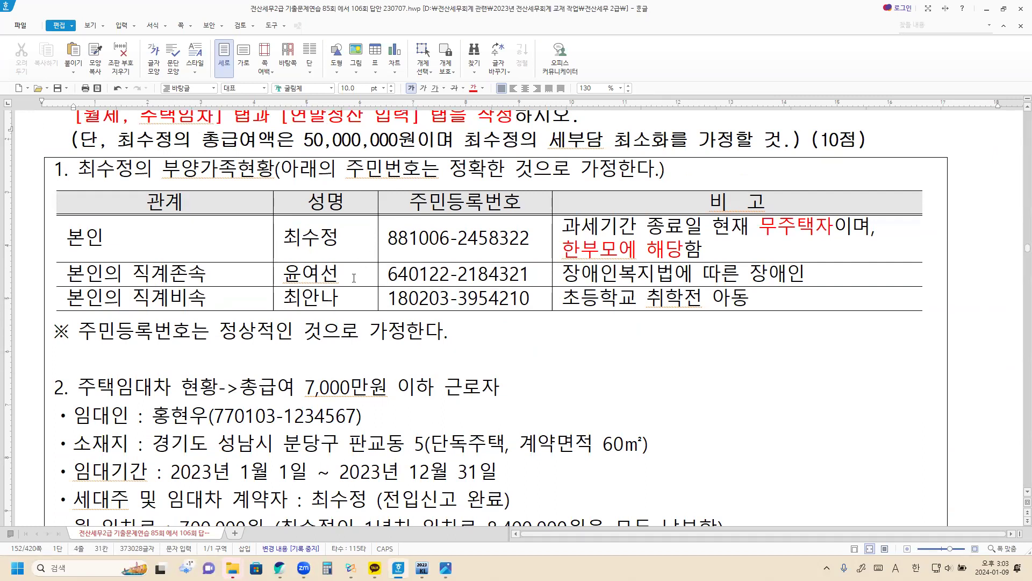
{"action": "scroll", "coordinate": [367, 254], "scroll_direction": "up", "scroll_amount": 3}
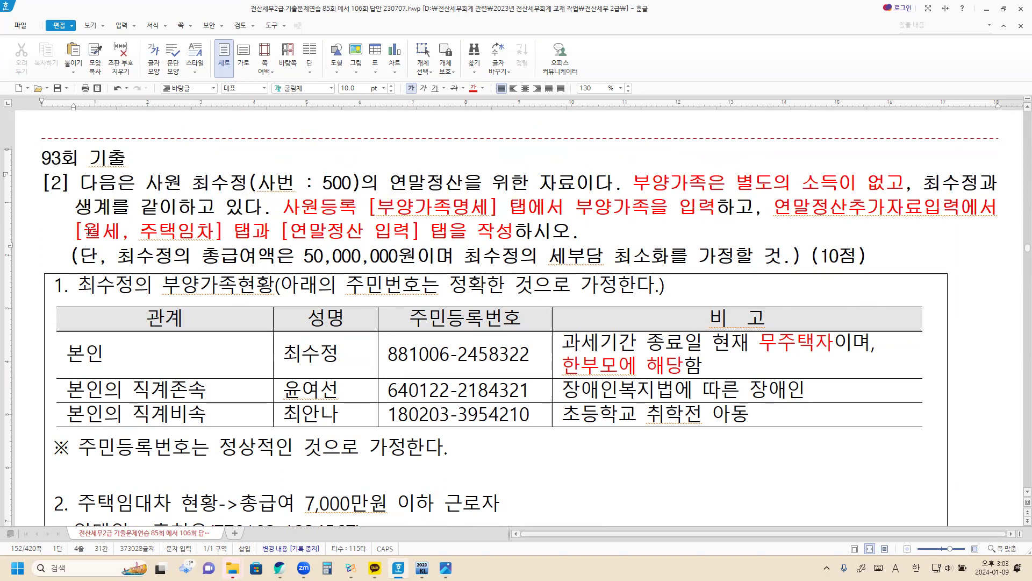
{"action": "left_click_drag", "start_coordinate": [75, 231], "coordinate": [418, 238]}
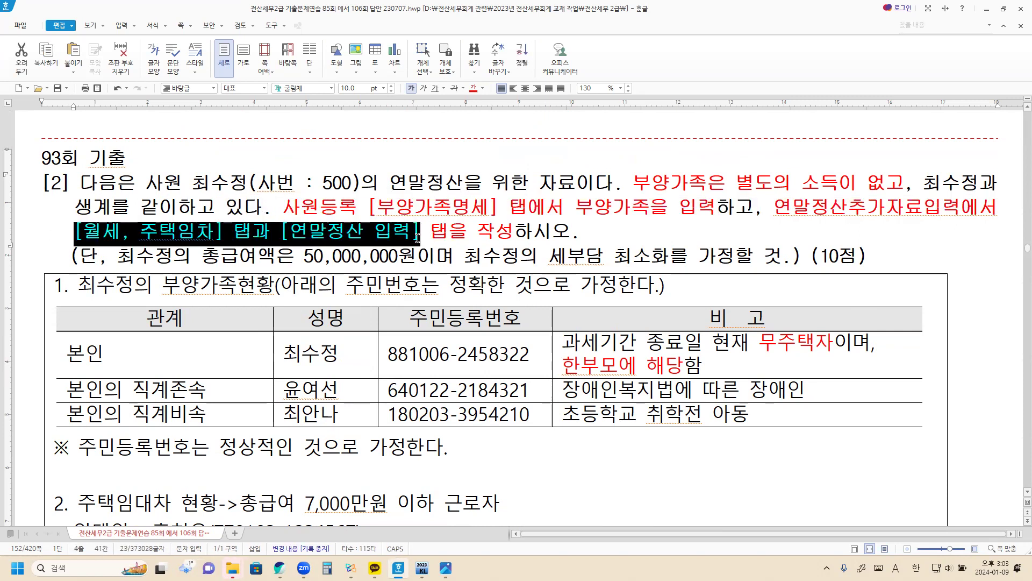
{"action": "type", "text": "신용카드"}
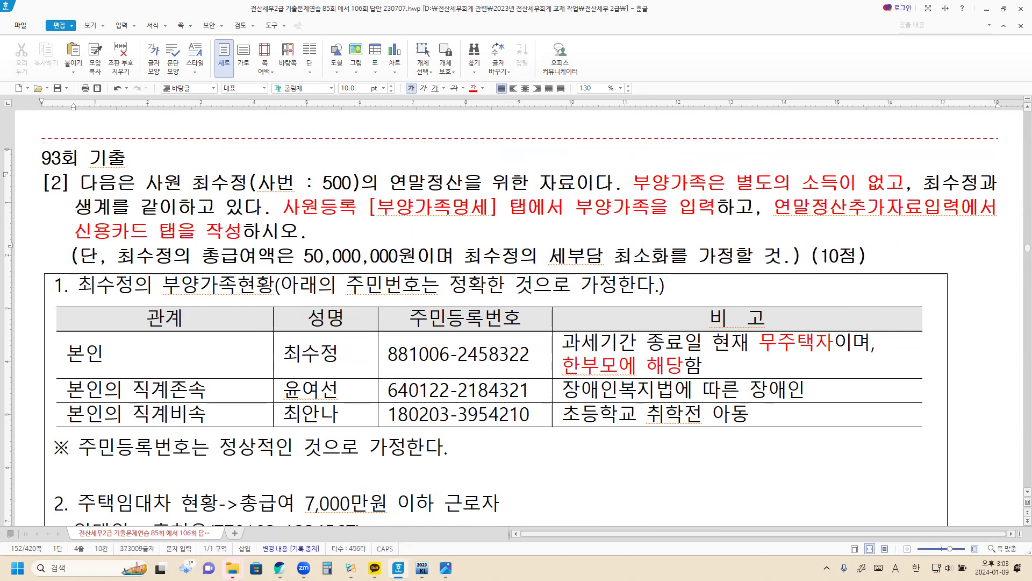
{"action": "type", "text": "등, 보험료, 의료비, 교유육비"}
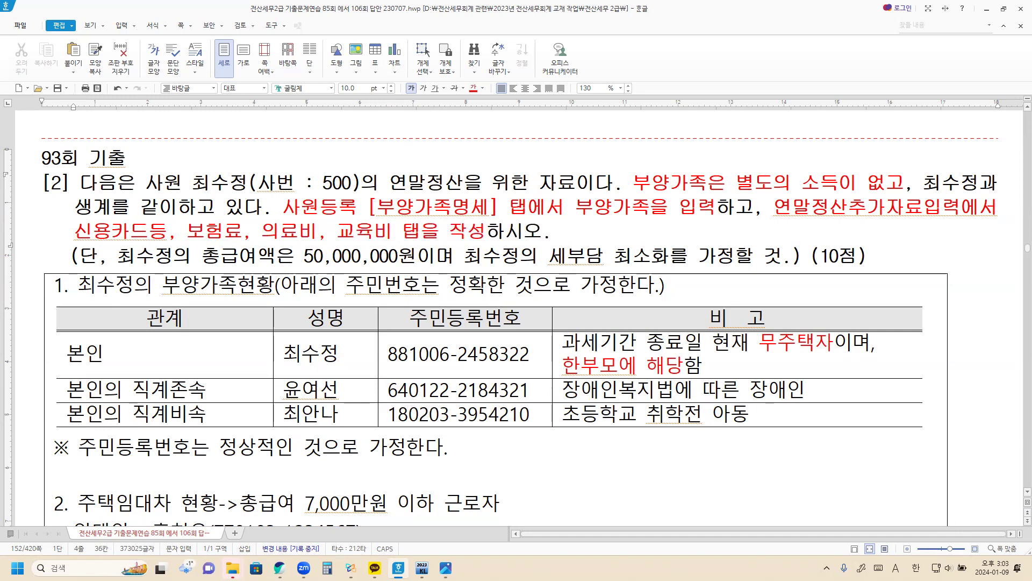
{"action": "type", "text": ", 월세"}
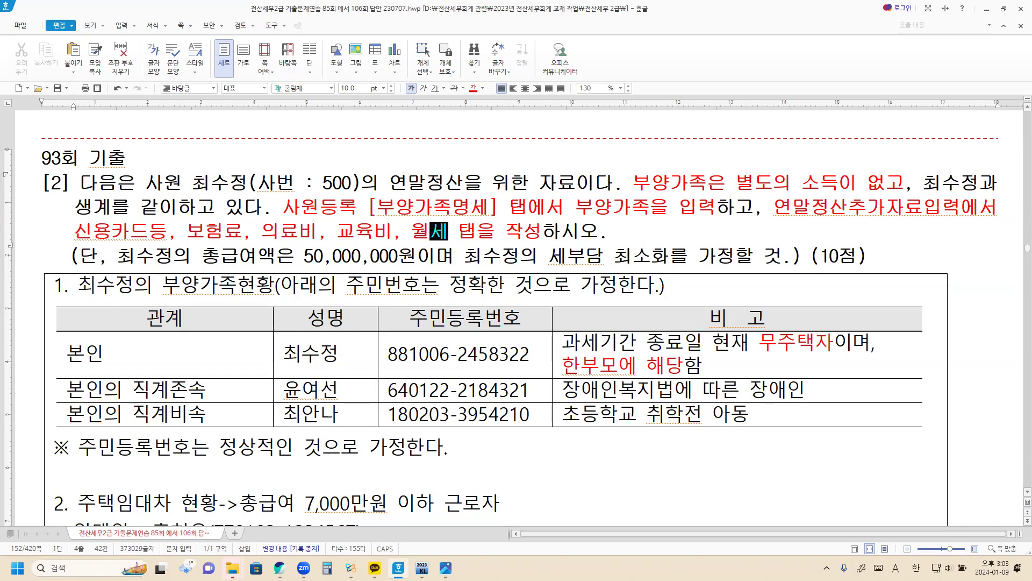
{"action": "key", "text": "Delete"}
{"action": "key", "text": "Delete"}
{"action": "key", "text": "Delete"}
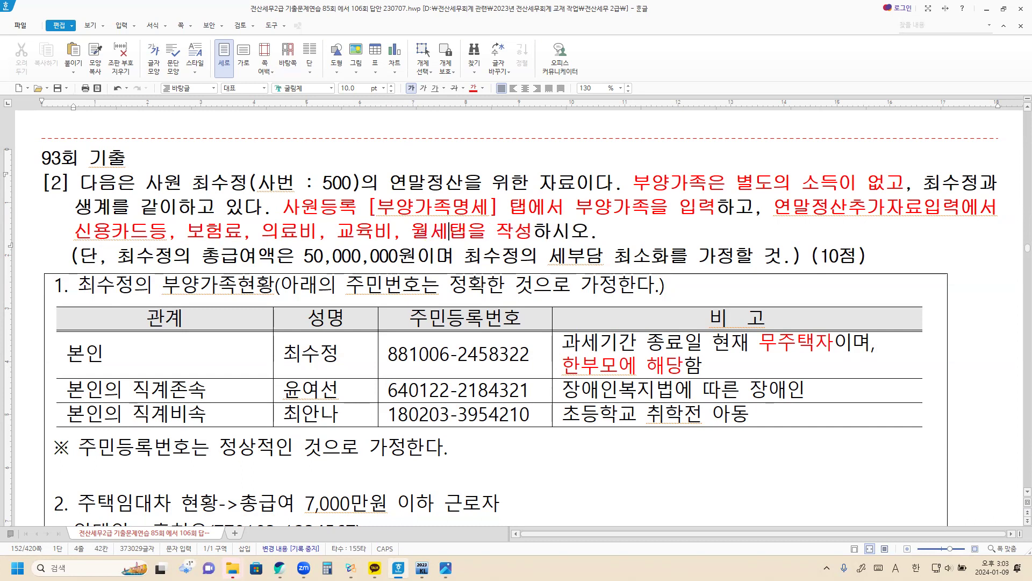
{"action": "type", "text": "등을"}
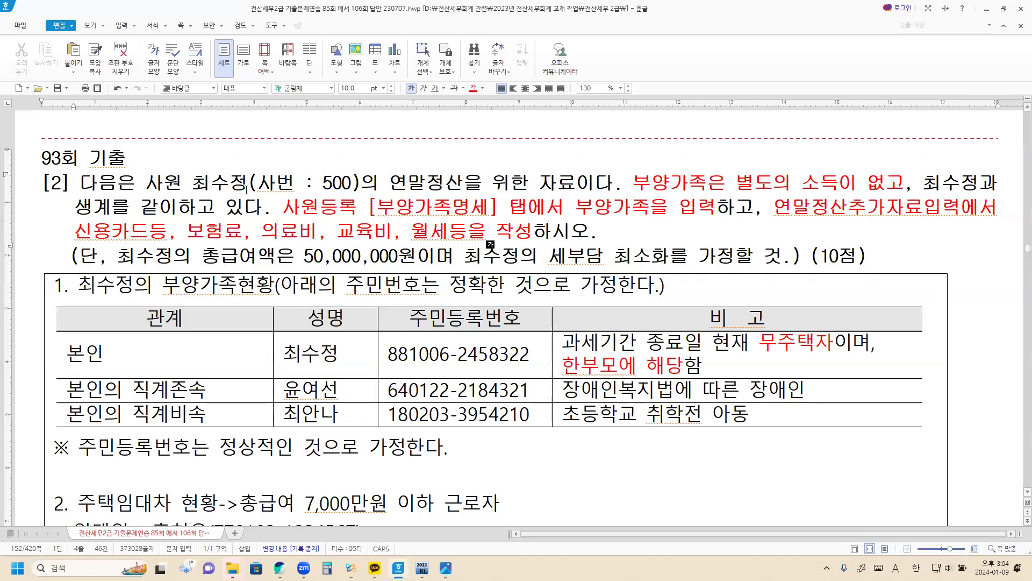
Leave the Hangul exercise and switch to the KcLep 원천징수 menu window
{"action": "left_click", "coordinate": [281, 231]}
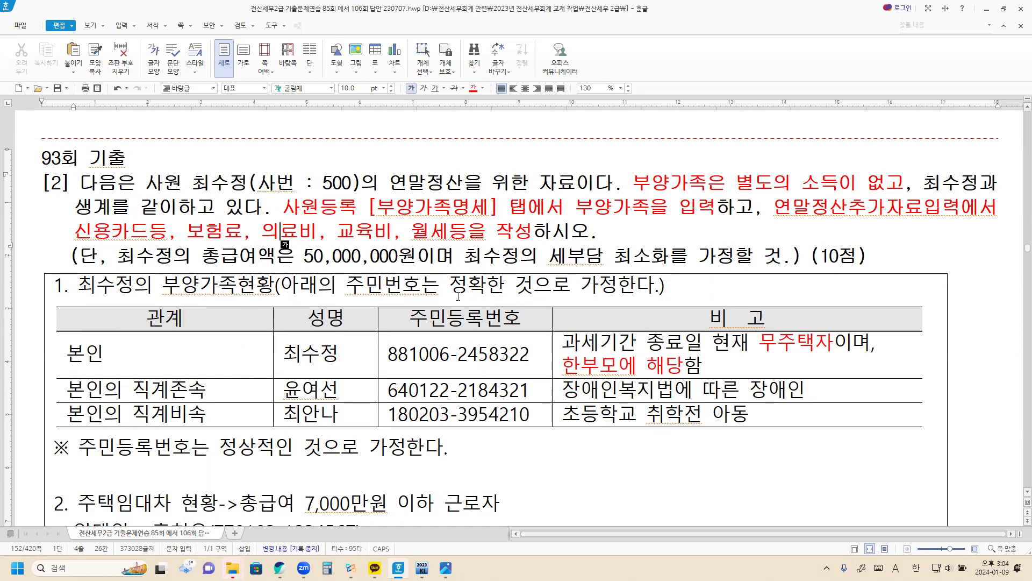
{"action": "scroll", "coordinate": [458, 296], "scroll_direction": "down", "scroll_amount": 2}
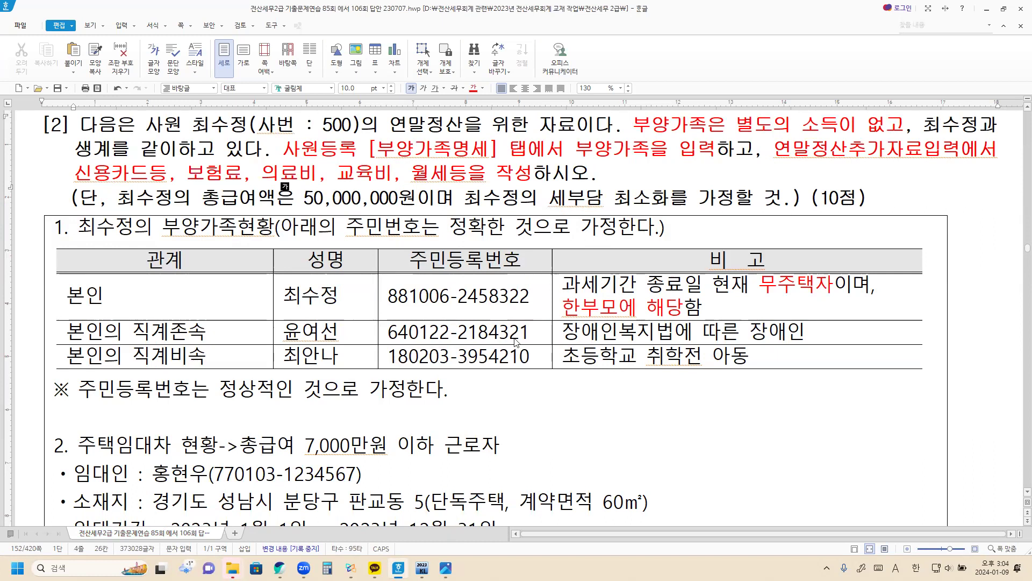
{"action": "key", "text": "alt+Tab"}
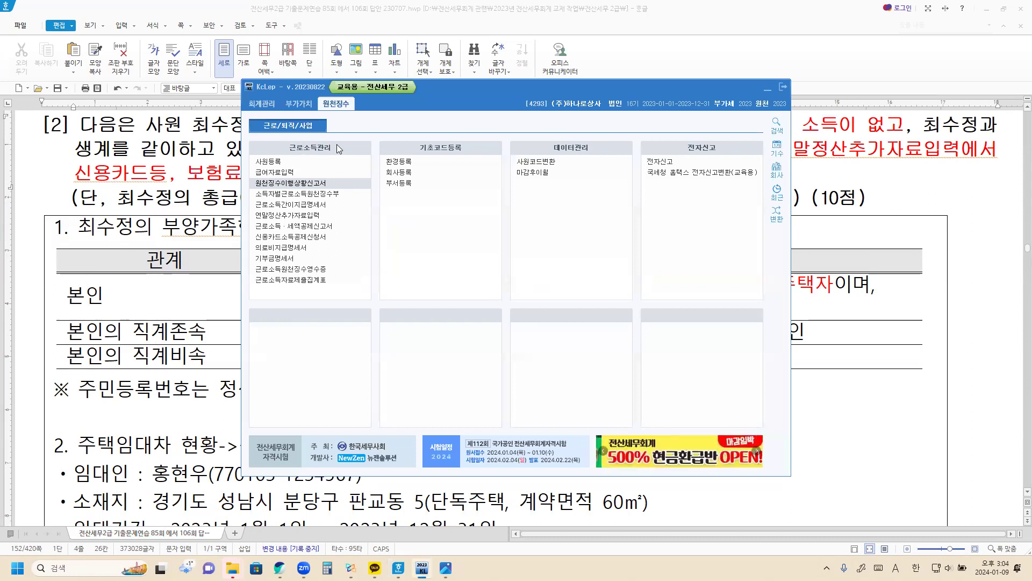
Show employee 500's 부양가족명세 tab in 사원등록
{"action": "left_click", "coordinate": [273, 163]}
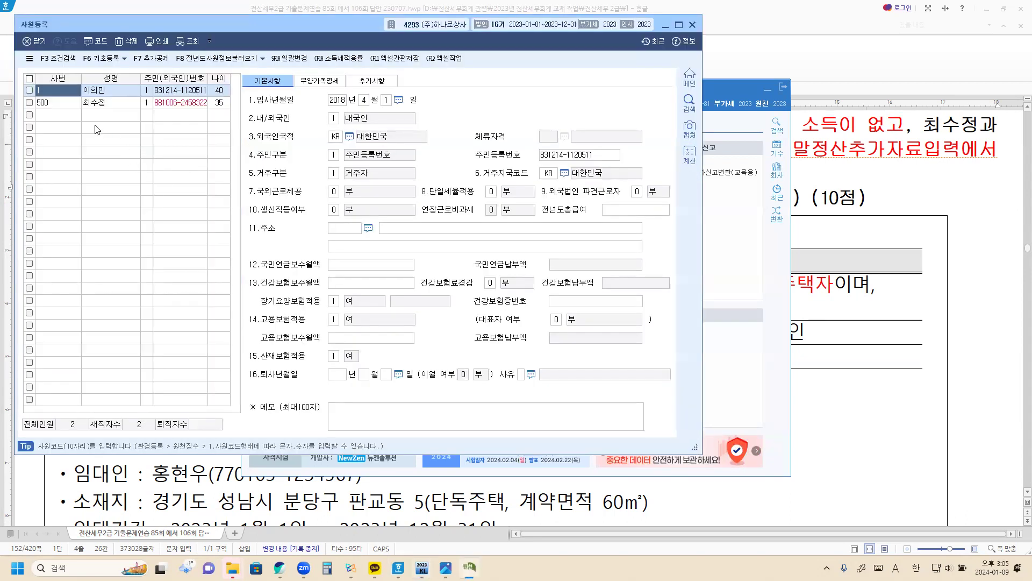
{"action": "left_click", "coordinate": [105, 102]}
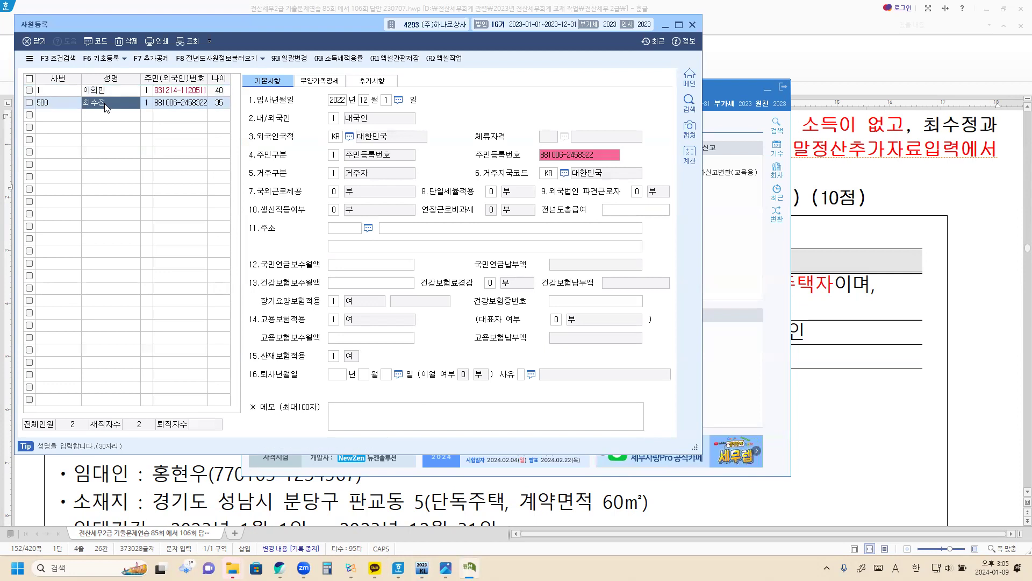
{"action": "left_click", "coordinate": [314, 84]}
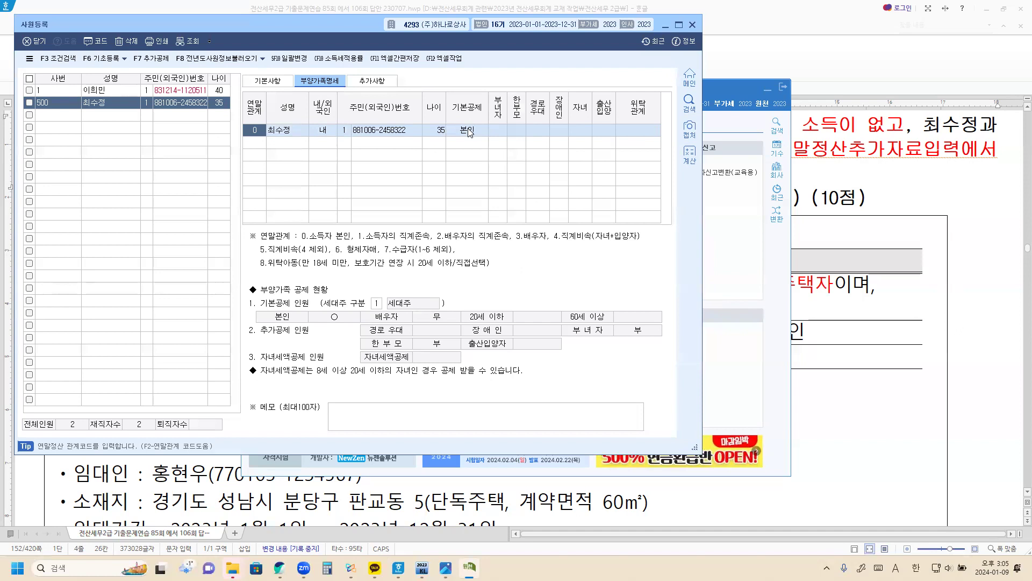
Keep the 본인 row's 부녀자 and 한부모 at 0:부
{"action": "left_click", "coordinate": [522, 129]}
{"action": "left_click", "coordinate": [495, 129]}
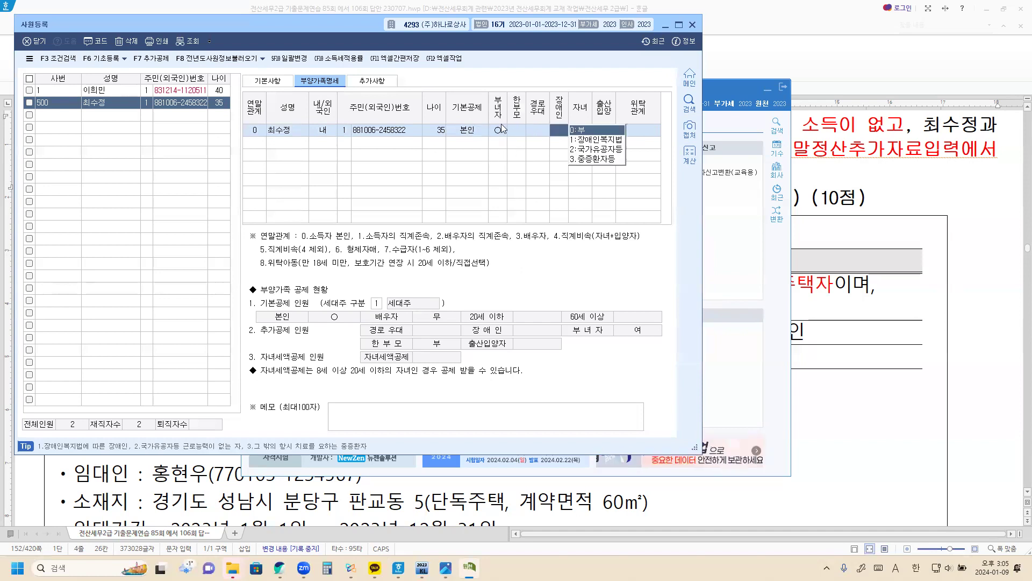
{"action": "left_click", "coordinate": [500, 131]}
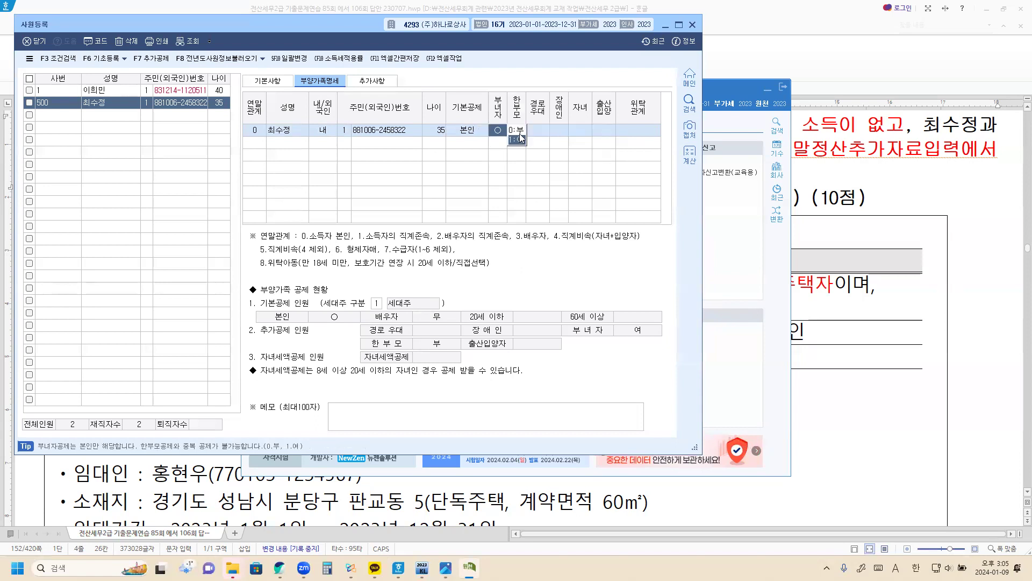
{"action": "left_click", "coordinate": [519, 131]}
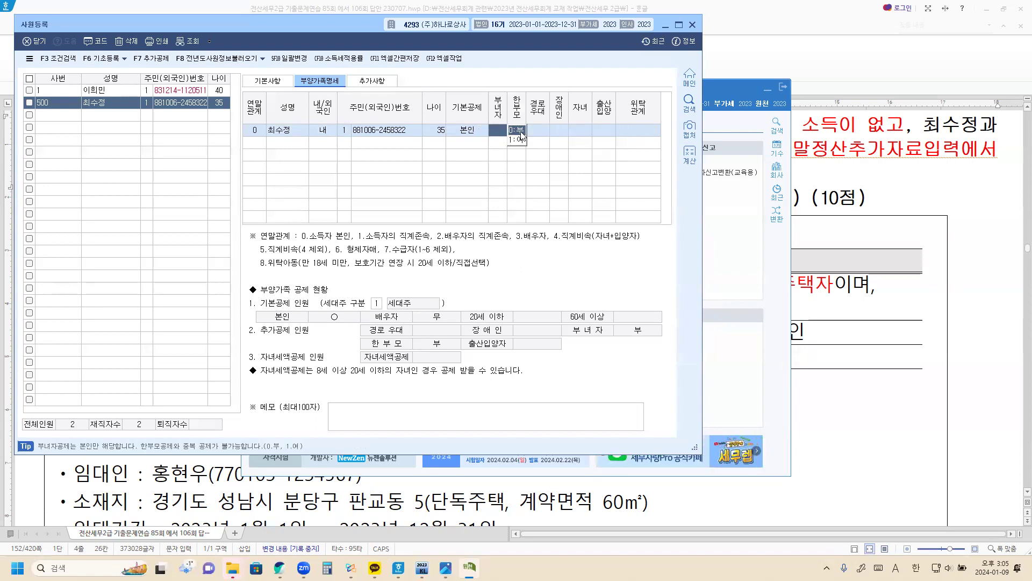
{"action": "left_click", "coordinate": [520, 132]}
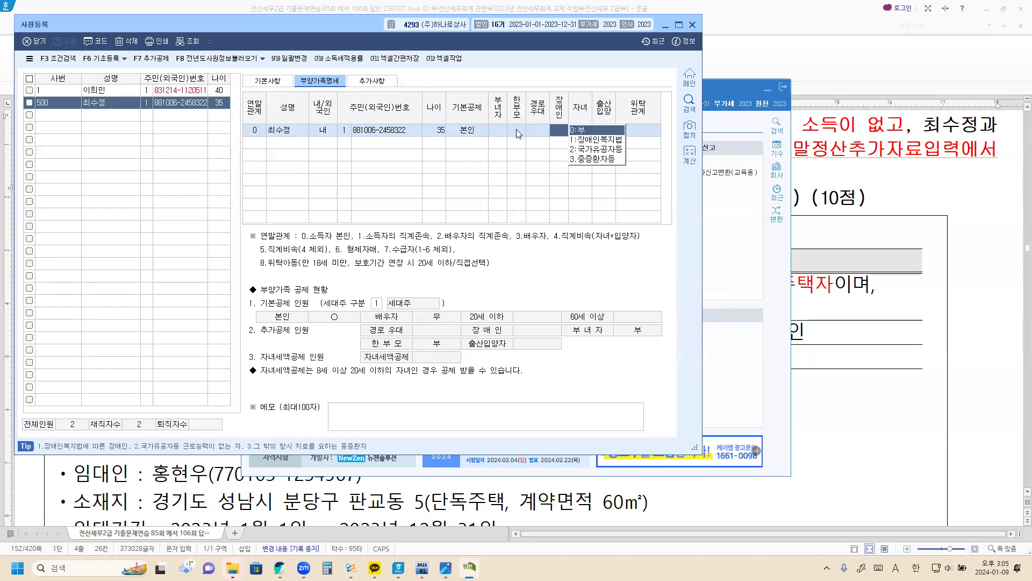
{"action": "left_click", "coordinate": [522, 132]}
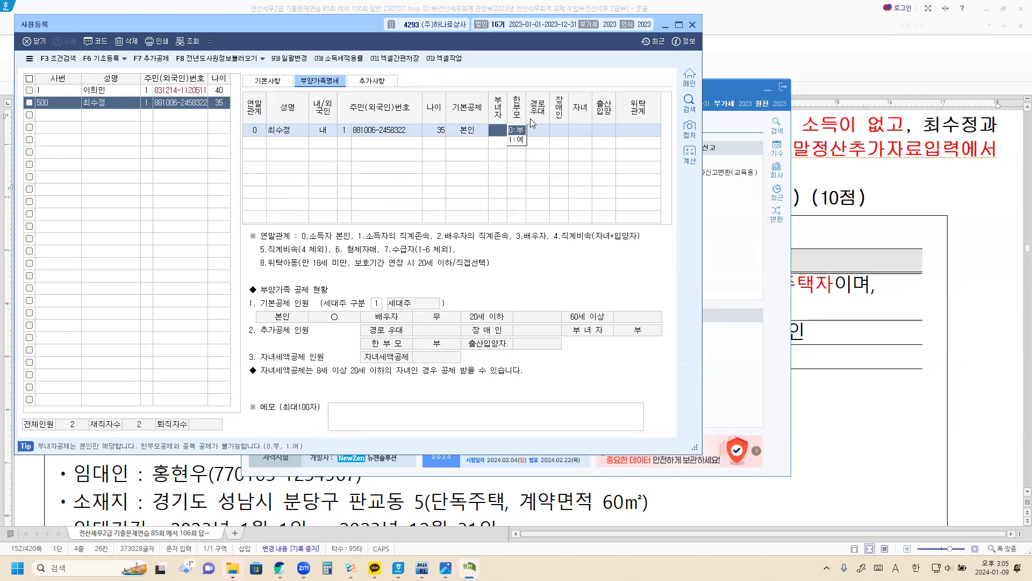
{"action": "left_click", "coordinate": [255, 147]}
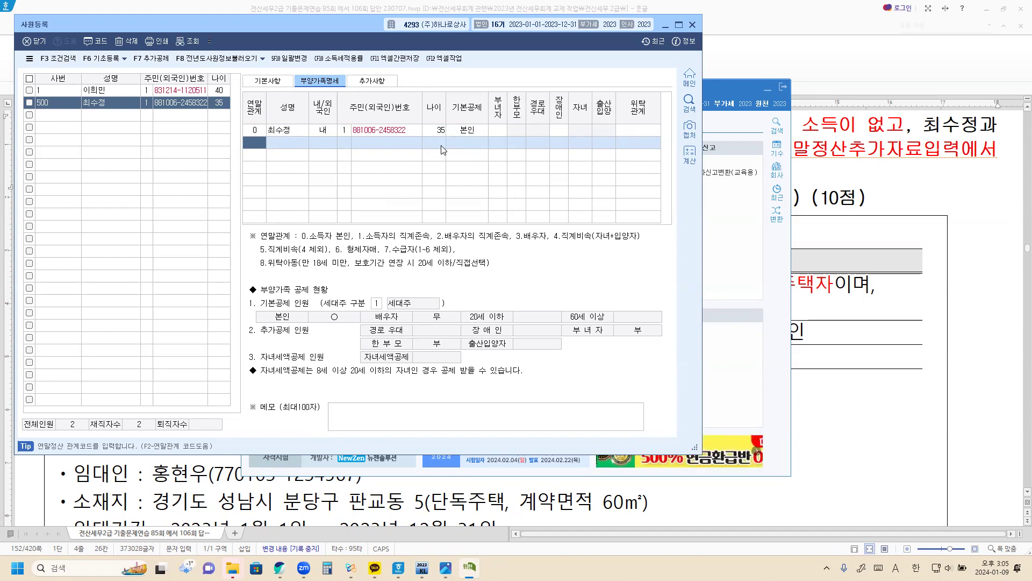
Add a relation-1 dependent, age 59, with 기본공제 장애인 and 장애인 code 1 (장애인복지법)
{"action": "type", "text": "1"}
{"action": "key", "text": "Return"}
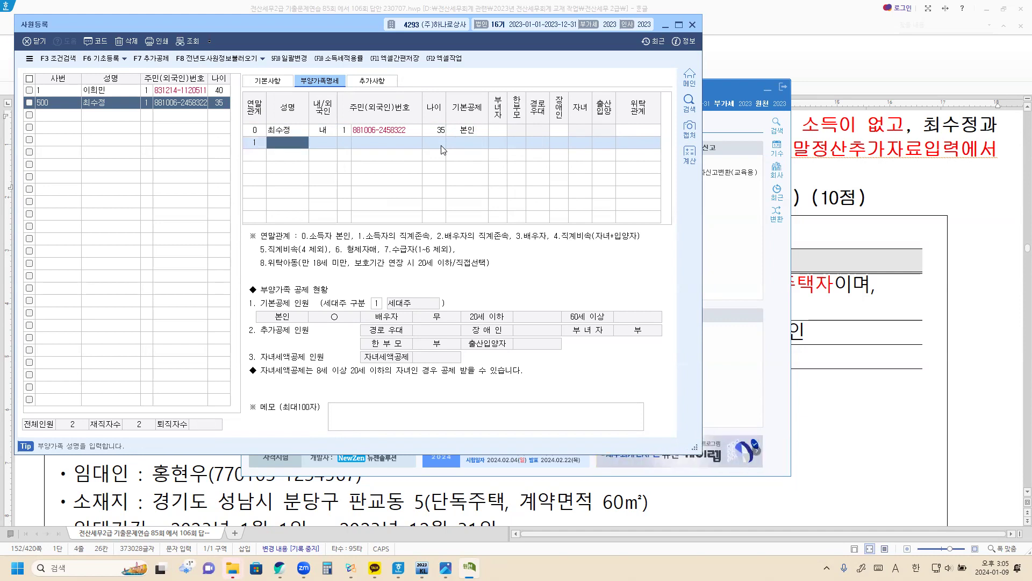
{"action": "type", "text": "DE"}
{"action": "key", "text": "Return"}
{"action": "key", "text": "Return"}
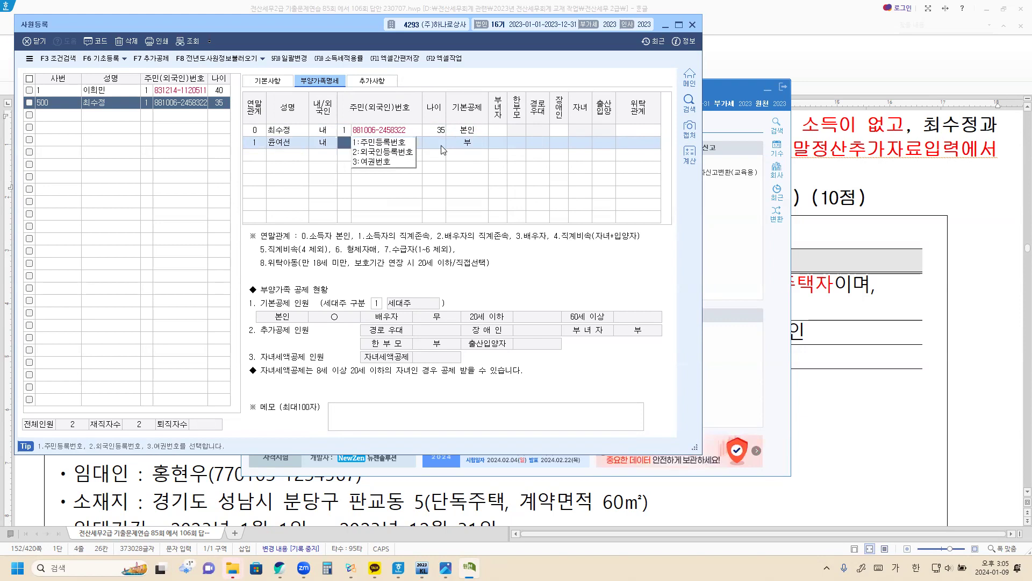
{"action": "key", "text": "Return"}
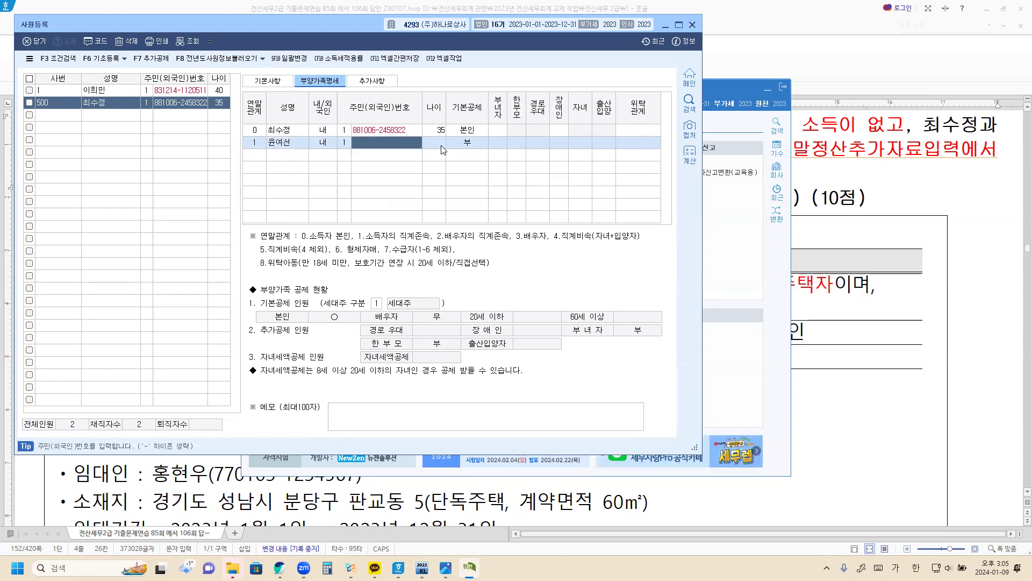
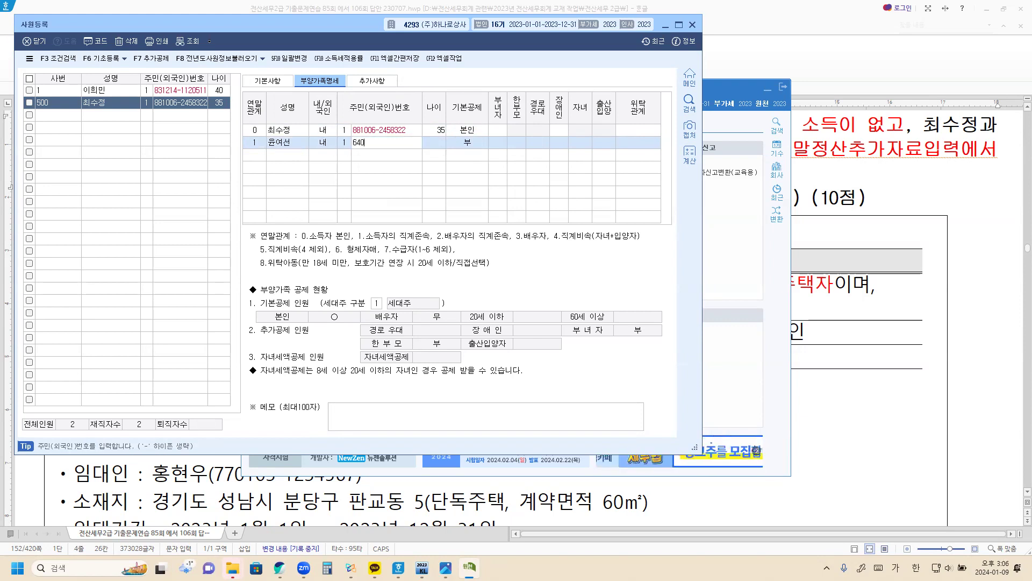
{"action": "key", "text": "Return"}
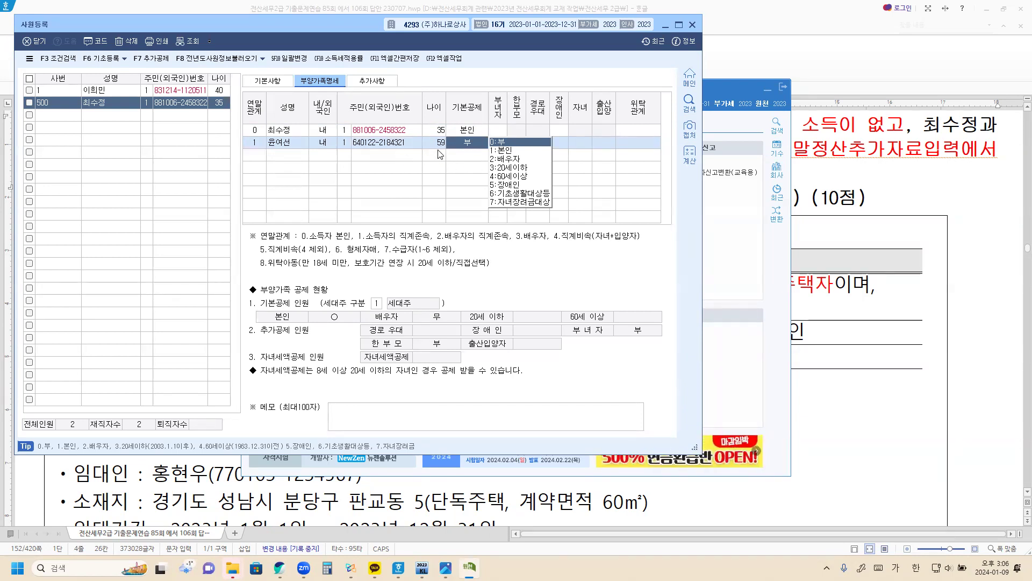
{"action": "left_click", "coordinate": [505, 185]}
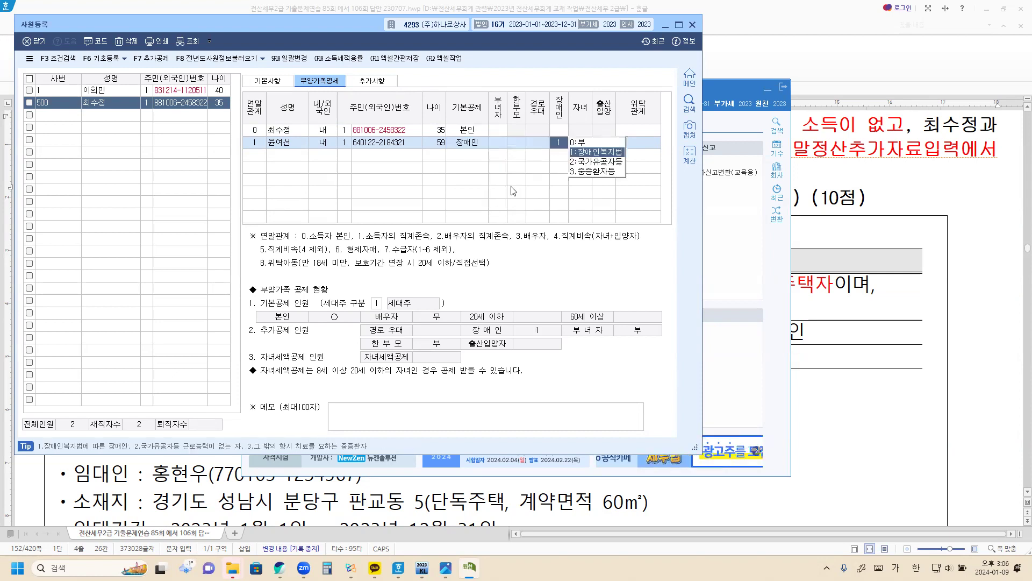
{"action": "left_click", "coordinate": [594, 153]}
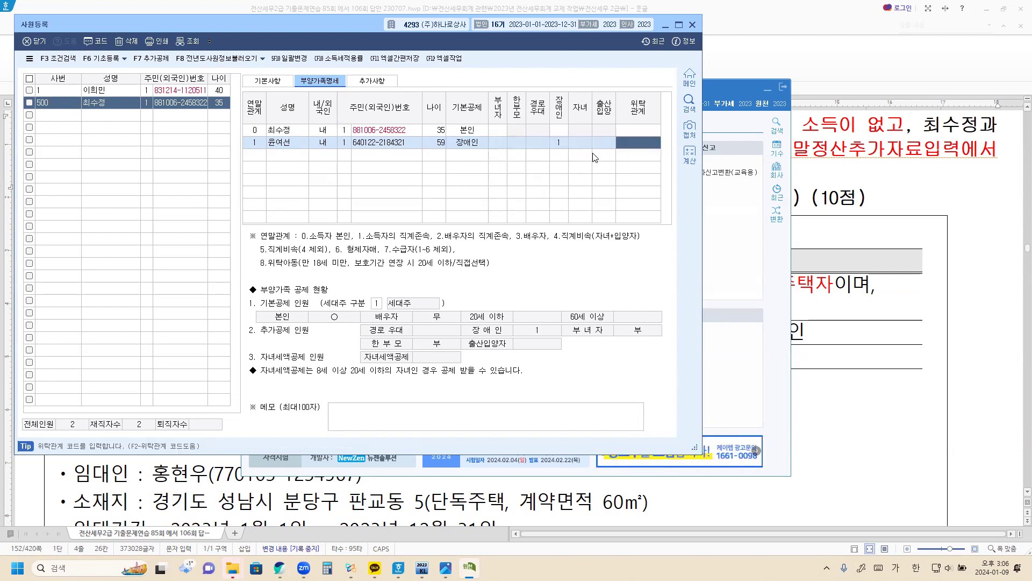
Add the child as a relation-4 dependent, age 5, with 기본공제 3:20세이하
{"action": "left_click", "coordinate": [250, 155]}
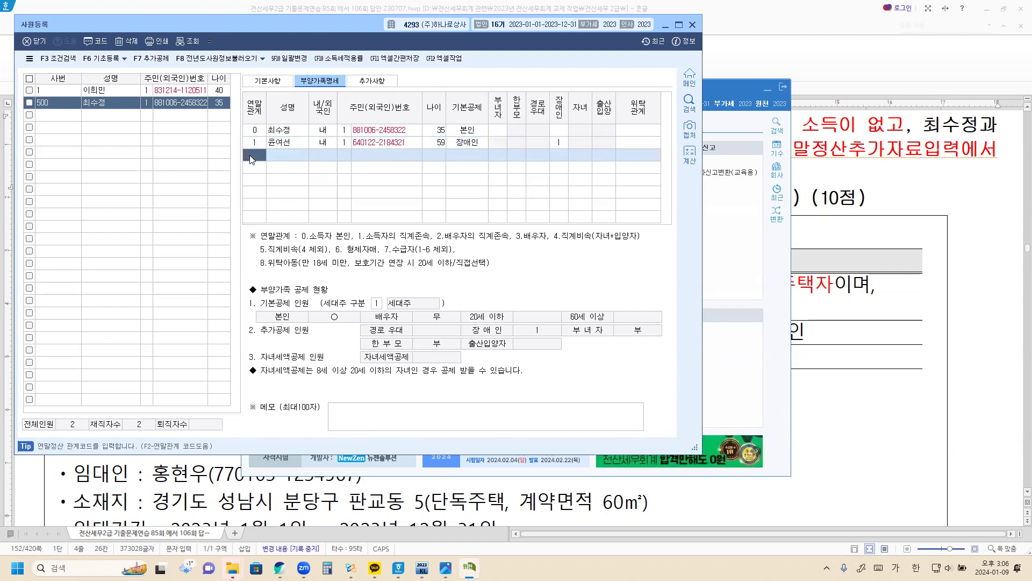
{"action": "type", "text": "4"}
{"action": "key", "text": "Return"}
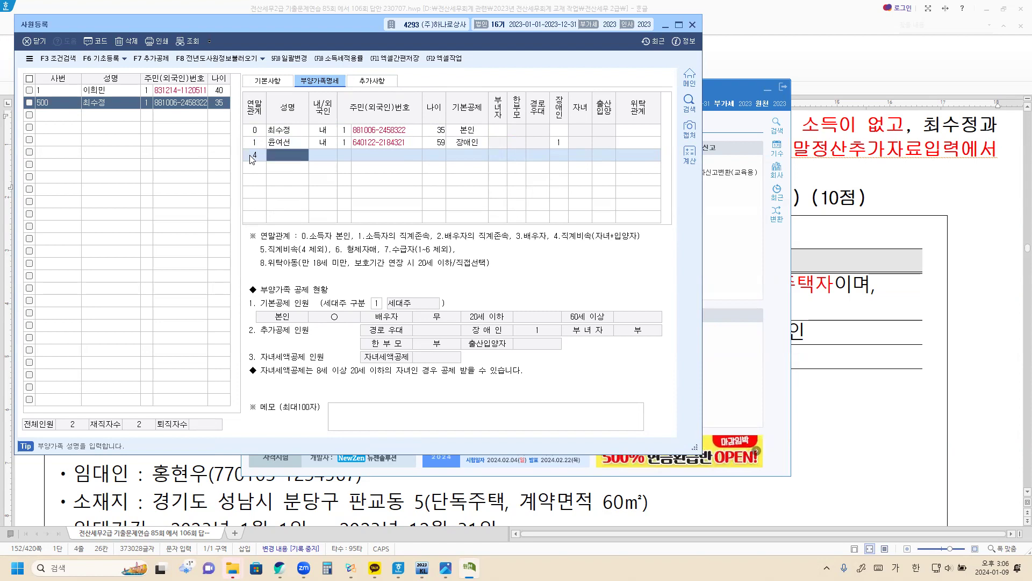
{"action": "key", "text": "Return"}
{"action": "key", "text": "Return"}
{"action": "type", "text": "1"}
{"action": "key", "text": "Return"}
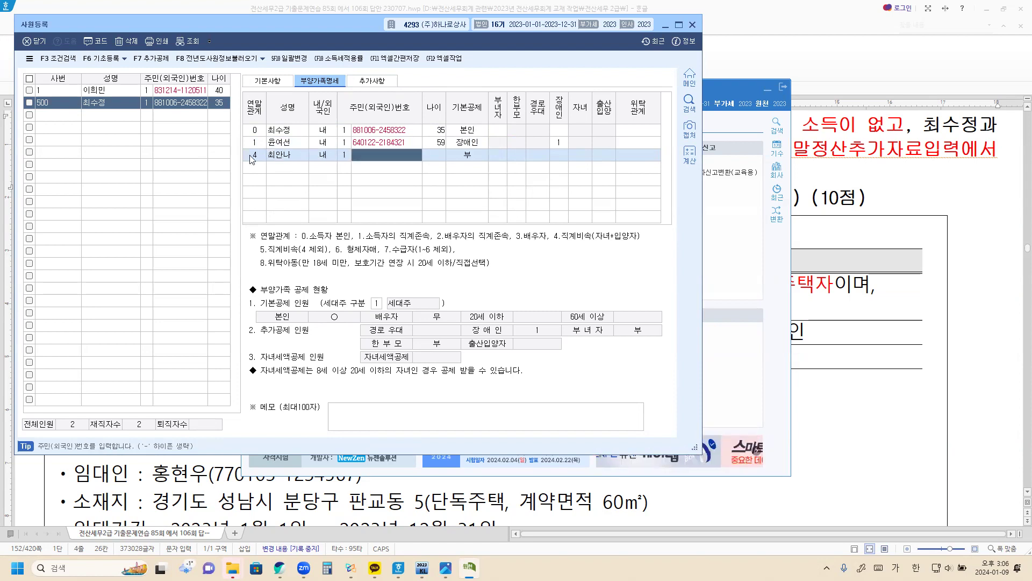
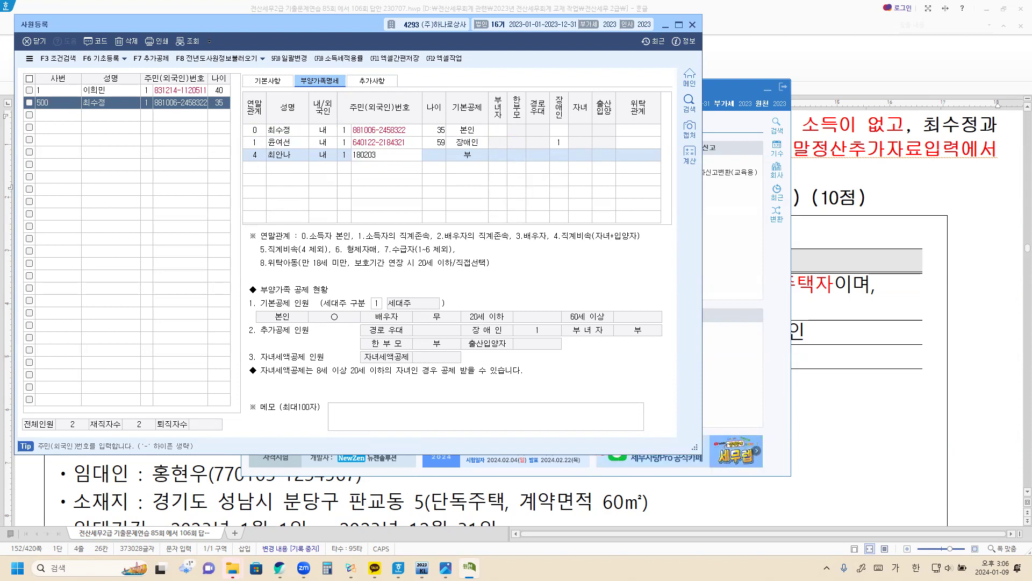
{"action": "key", "text": "Return"}
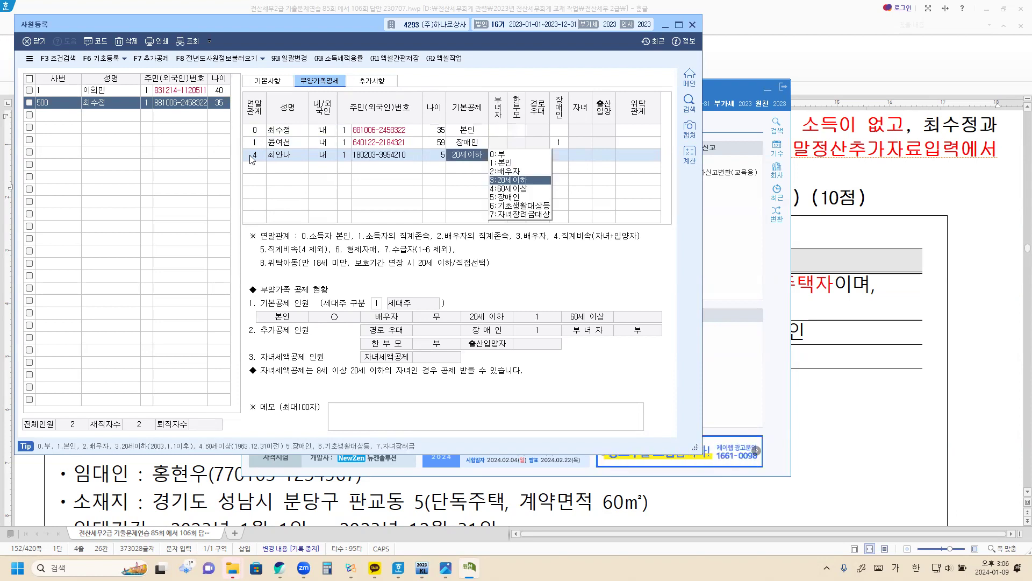
{"action": "left_click", "coordinate": [519, 181]}
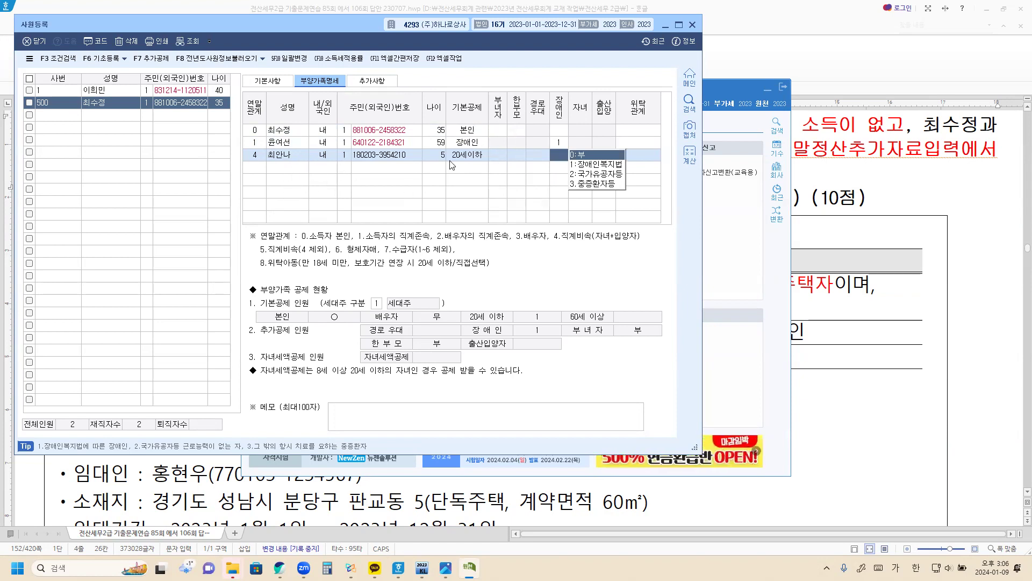
Set the employee's 한부모 to 1:여, close 사원등록, and go to 연말정산추가자료입력
{"action": "left_click", "coordinate": [521, 131]}
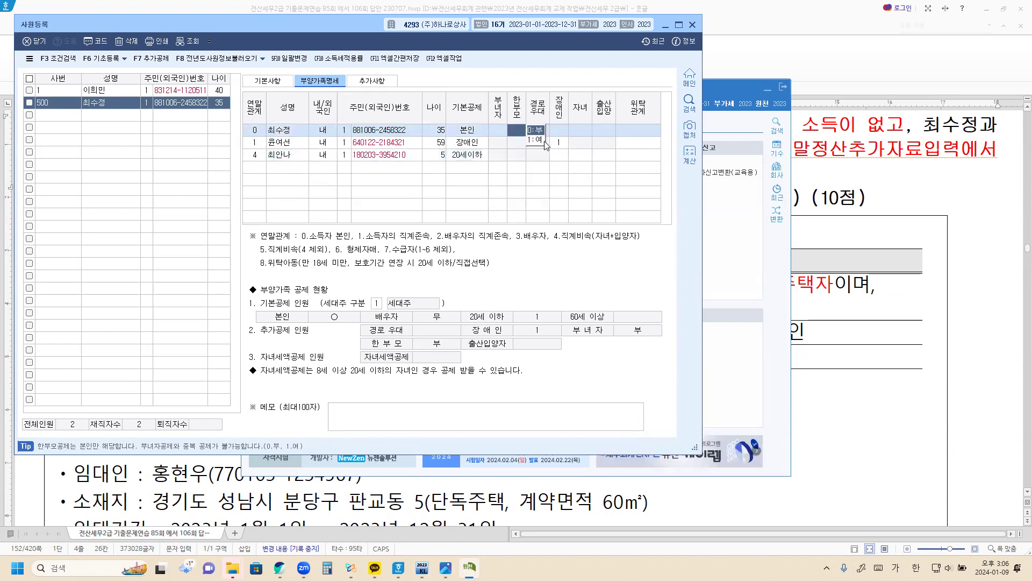
{"action": "left_click", "coordinate": [539, 140]}
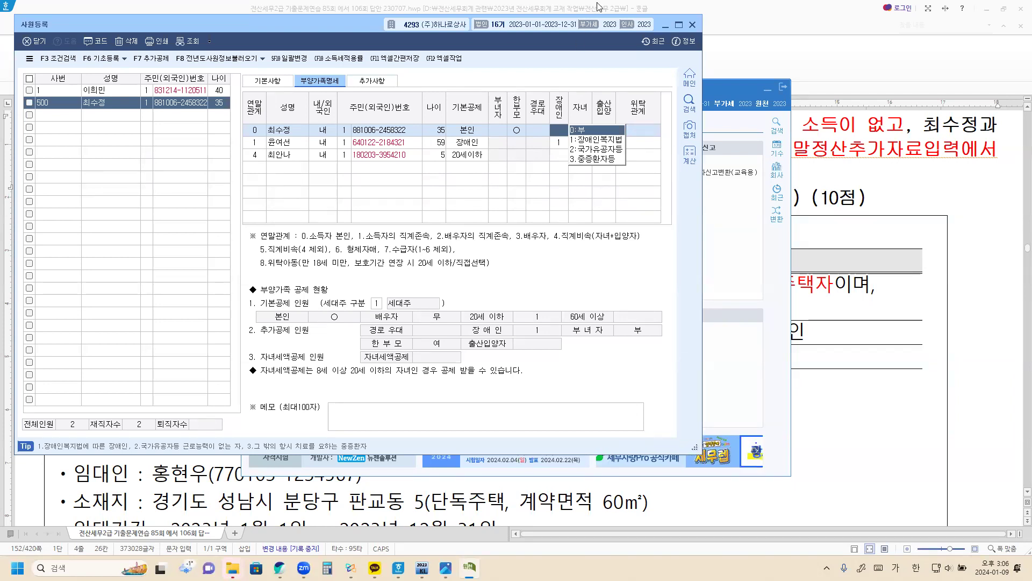
{"action": "left_click", "coordinate": [692, 25]}
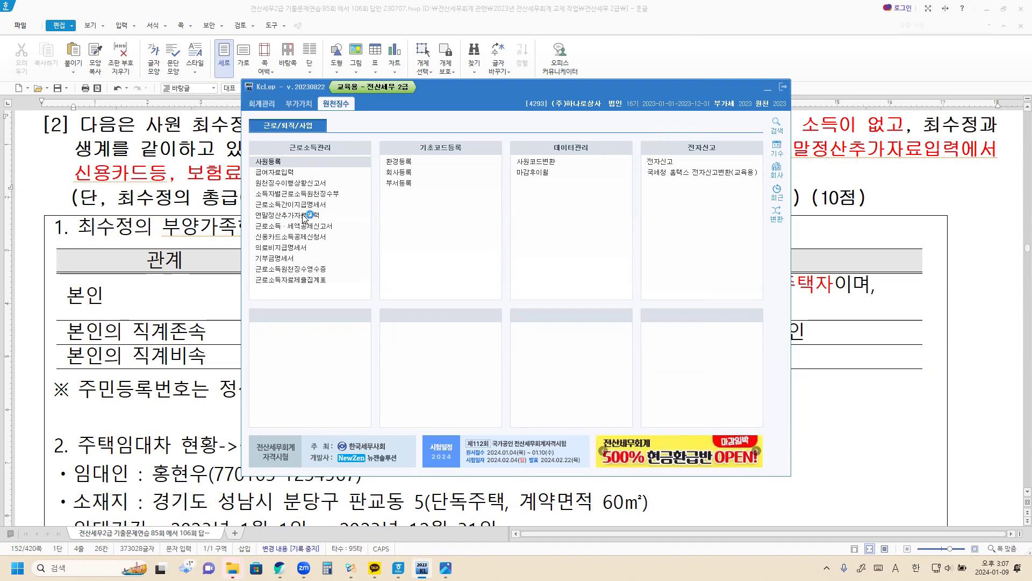
{"action": "left_click", "coordinate": [305, 216]}
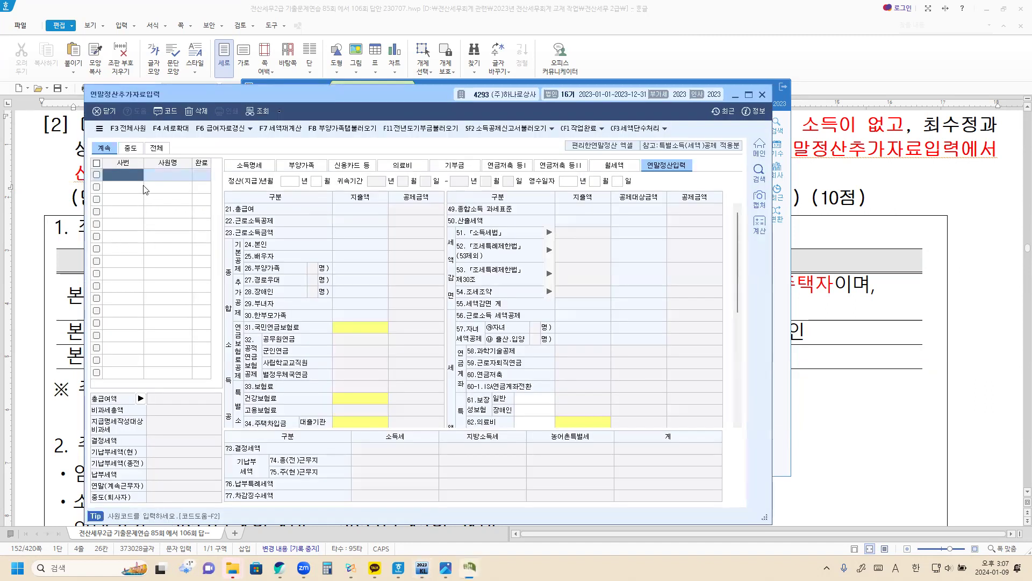
Pick employee 500 from 사원코드도움 to load the settlement data
{"action": "double_click", "coordinate": [114, 175]}
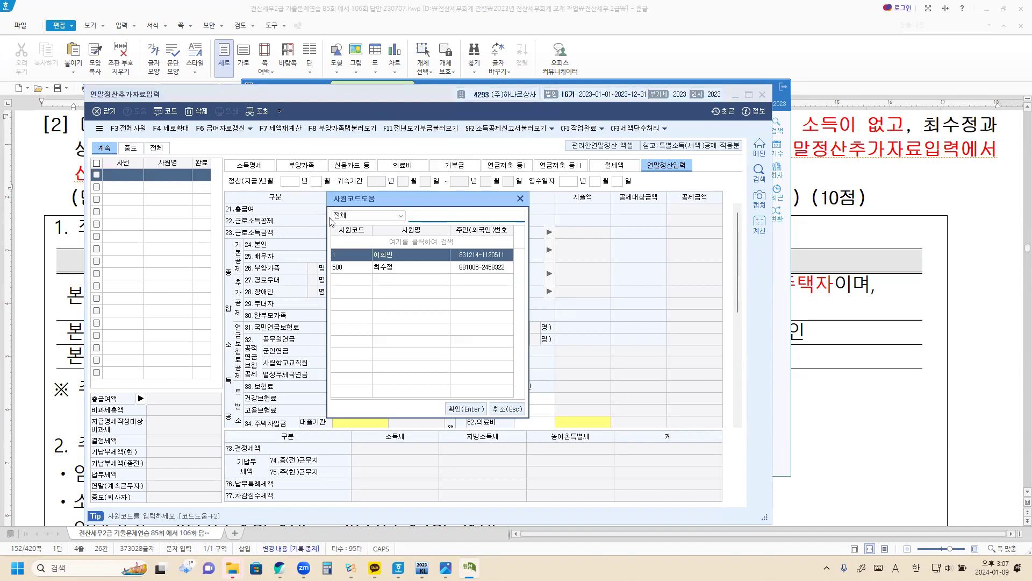
{"action": "left_click", "coordinate": [403, 269]}
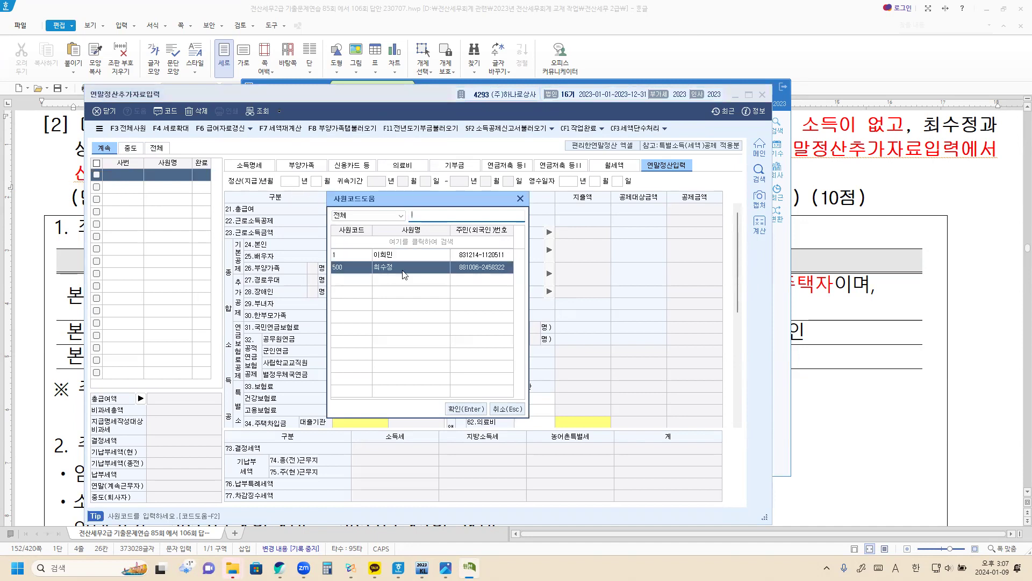
{"action": "left_click", "coordinate": [465, 409]}
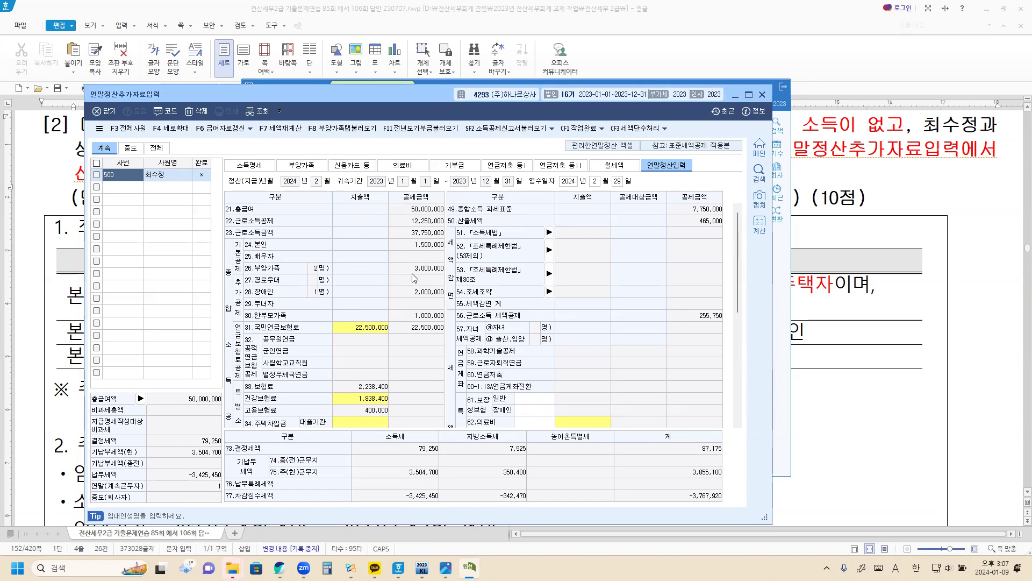
{"action": "scroll", "coordinate": [309, 360], "scroll_direction": "down", "scroll_amount": 4}
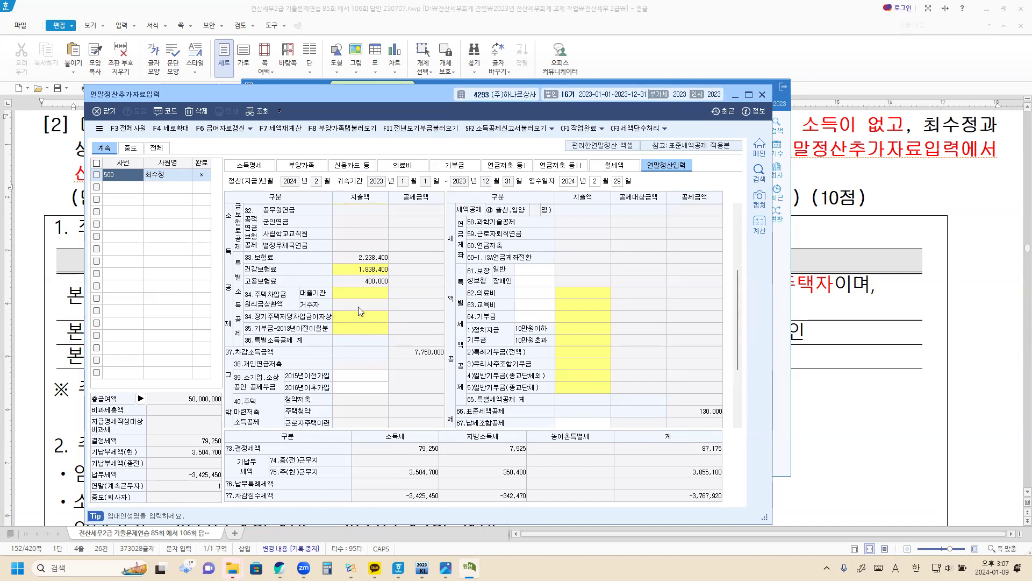
{"action": "scroll", "coordinate": [358, 306], "scroll_direction": "up", "scroll_amount": 4}
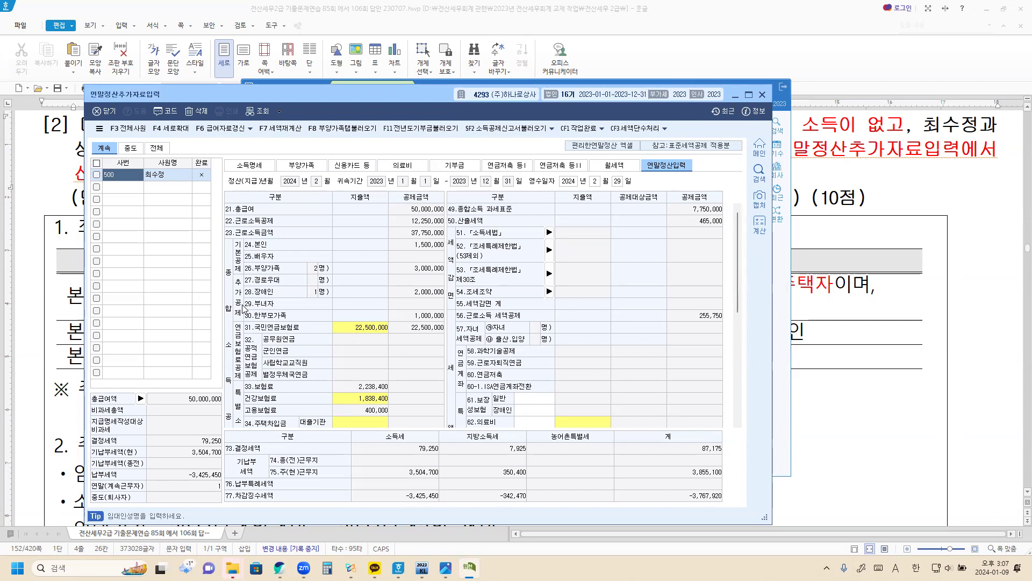
{"action": "scroll", "coordinate": [243, 308], "scroll_direction": "down", "scroll_amount": 3}
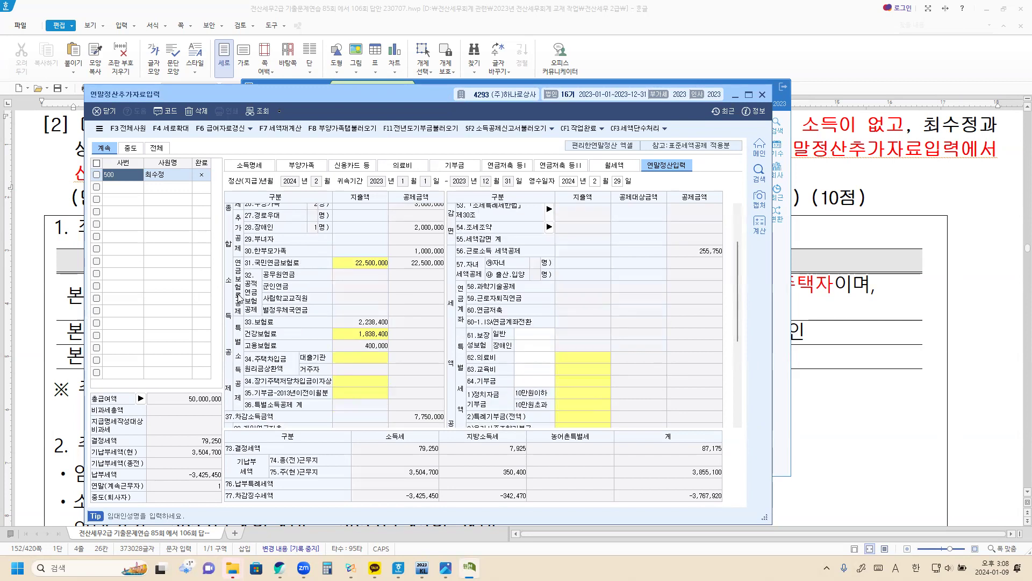
{"action": "scroll", "coordinate": [257, 304], "scroll_direction": "down", "scroll_amount": 3}
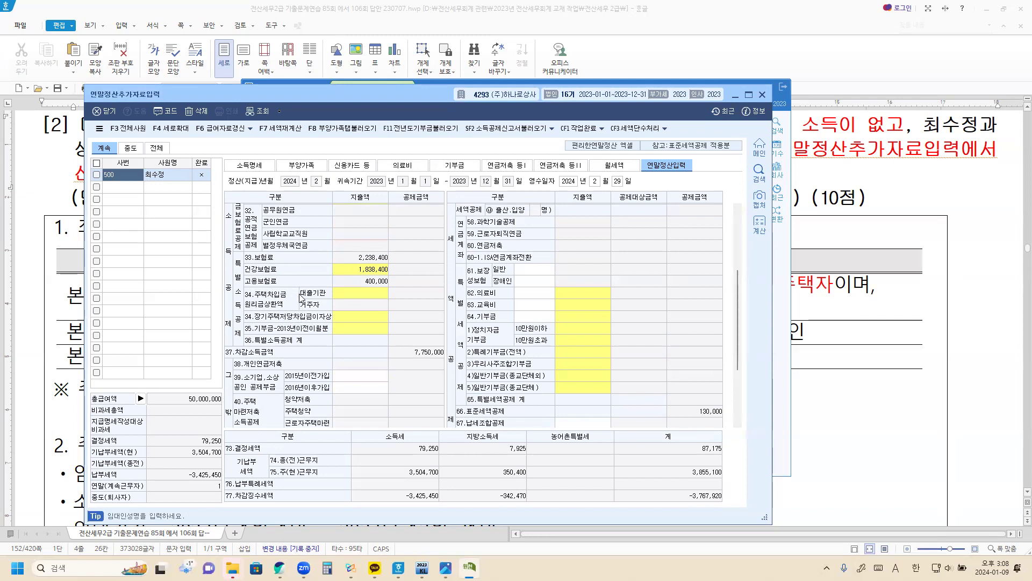
{"action": "scroll", "coordinate": [297, 329], "scroll_direction": "down", "scroll_amount": 3}
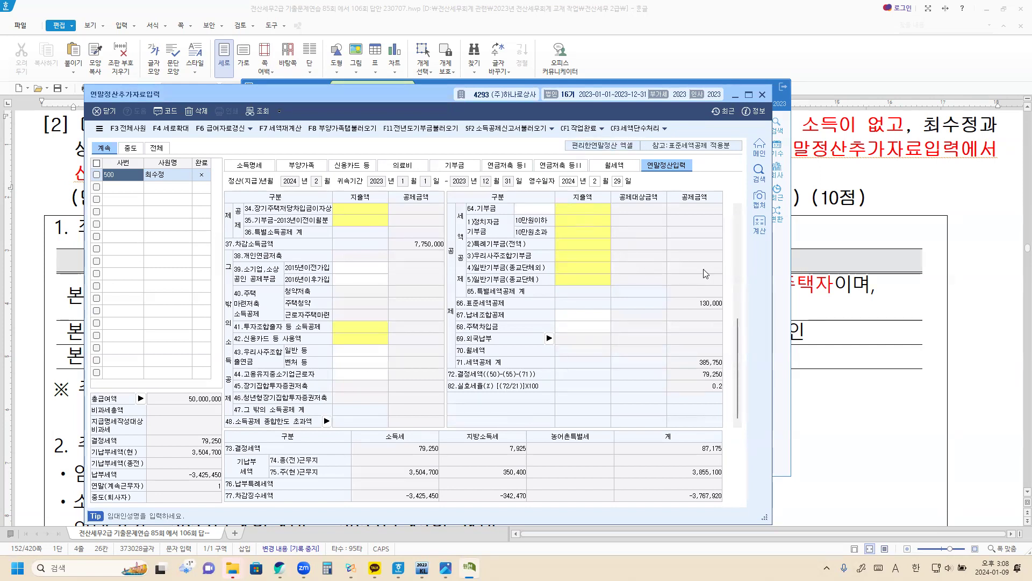
{"action": "scroll", "coordinate": [702, 273], "scroll_direction": "up", "scroll_amount": 5}
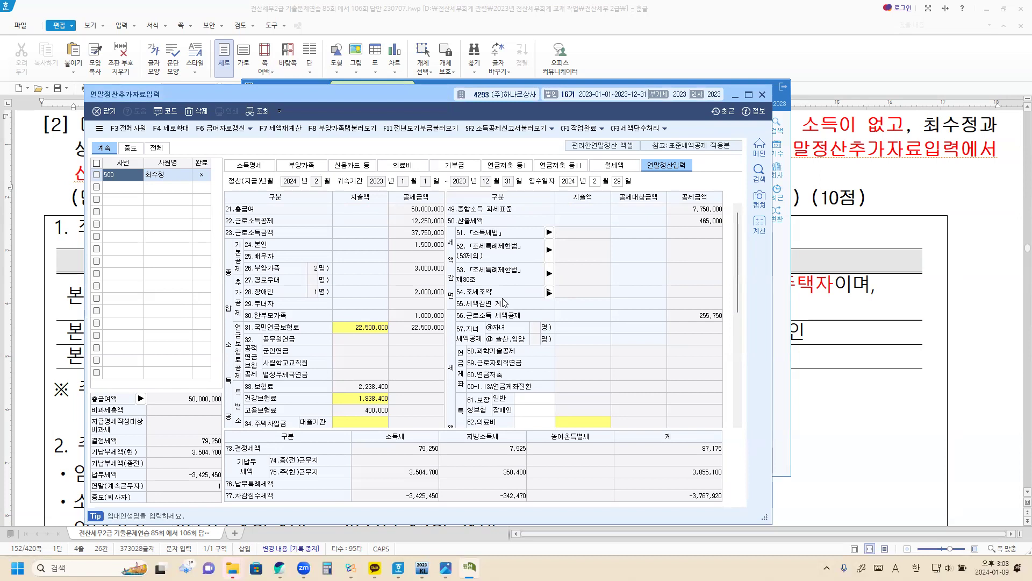
{"action": "scroll", "coordinate": [506, 304], "scroll_direction": "down", "scroll_amount": 2}
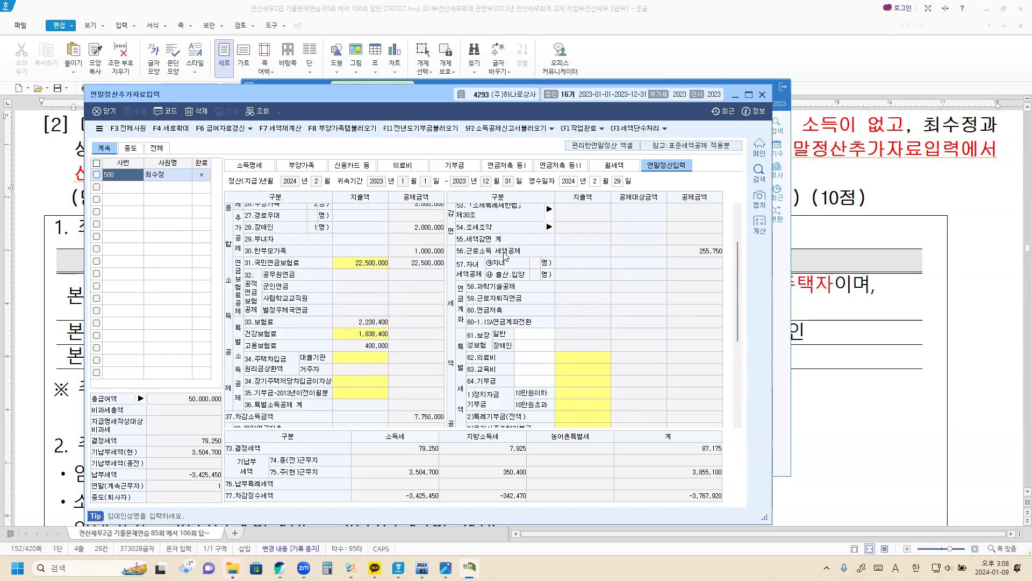
{"action": "scroll", "coordinate": [601, 288], "scroll_direction": "down", "scroll_amount": 4}
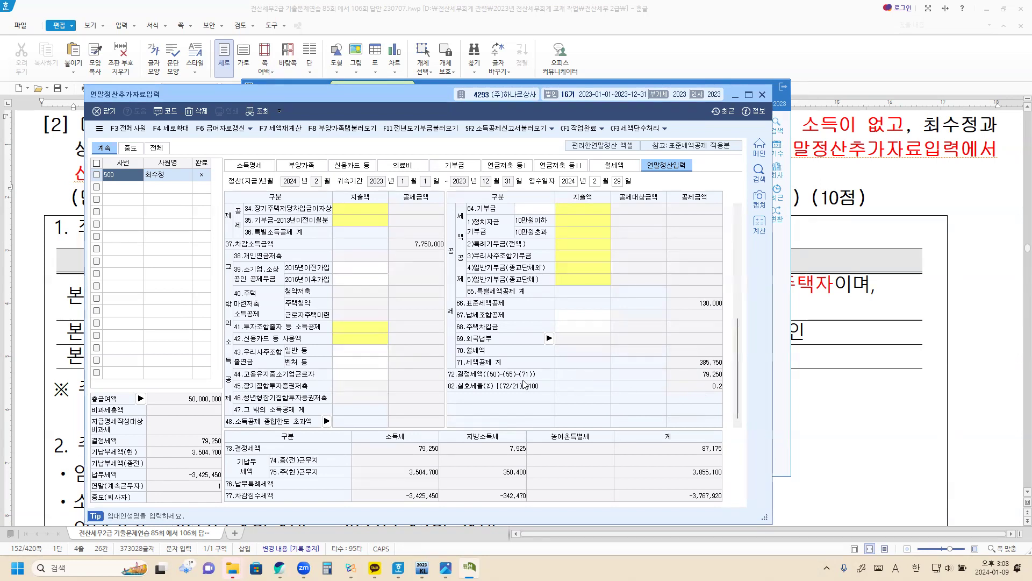
{"action": "scroll", "coordinate": [308, 310], "scroll_direction": "up", "scroll_amount": 4}
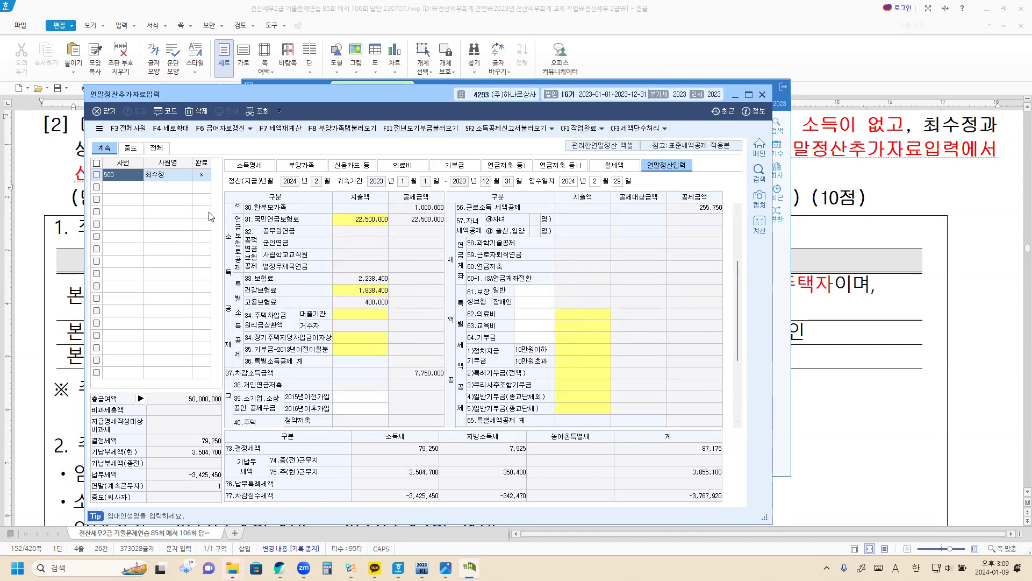
View employee 500's 소득명세, then the 부양가족 tab
{"action": "left_click", "coordinate": [249, 166]}
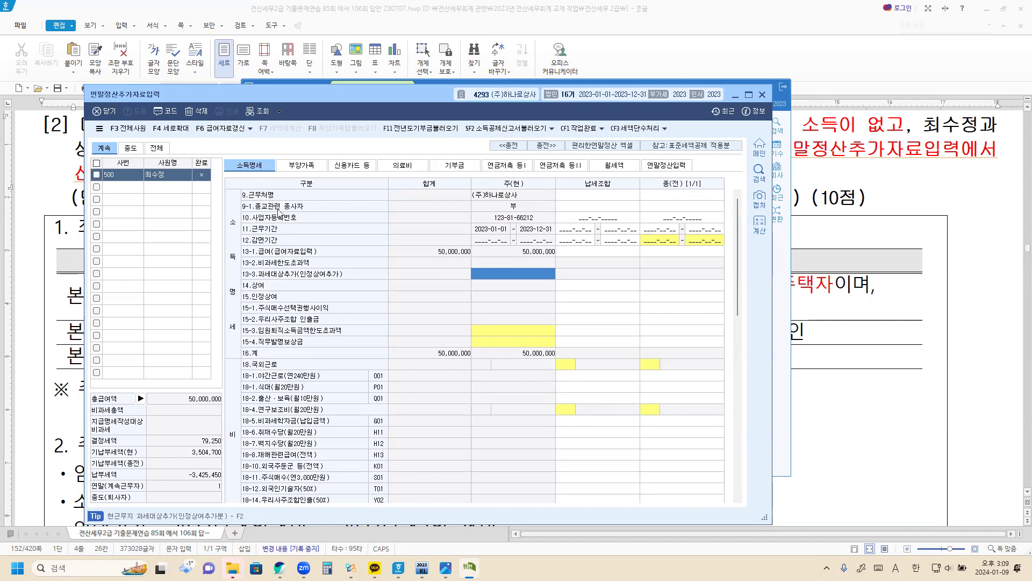
{"action": "left_click", "coordinate": [302, 166]}
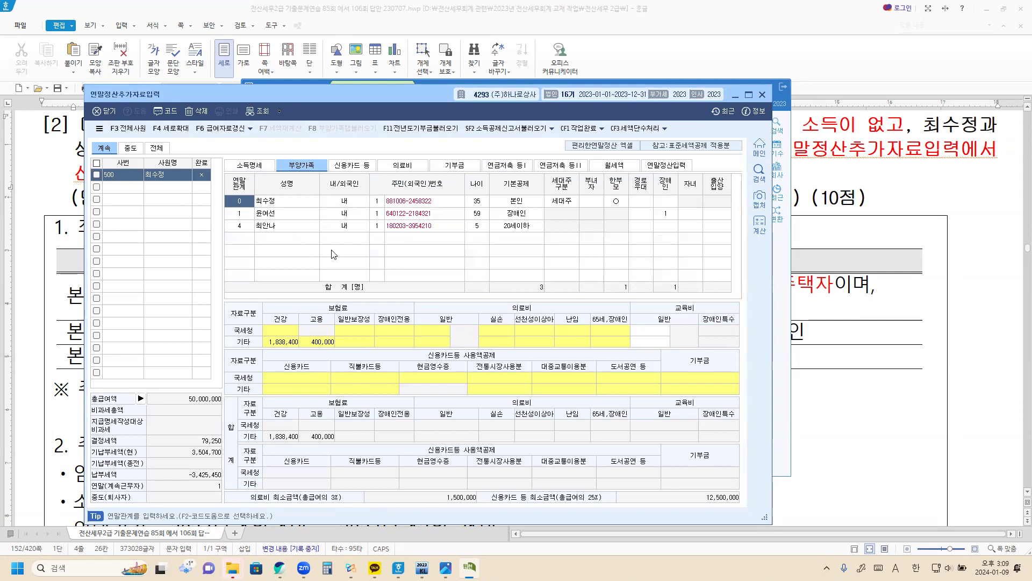
Check each dependent's row in 부양가족, then view the 신용카드 등 tab
{"action": "left_click", "coordinate": [285, 202]}
{"action": "left_click", "coordinate": [273, 214]}
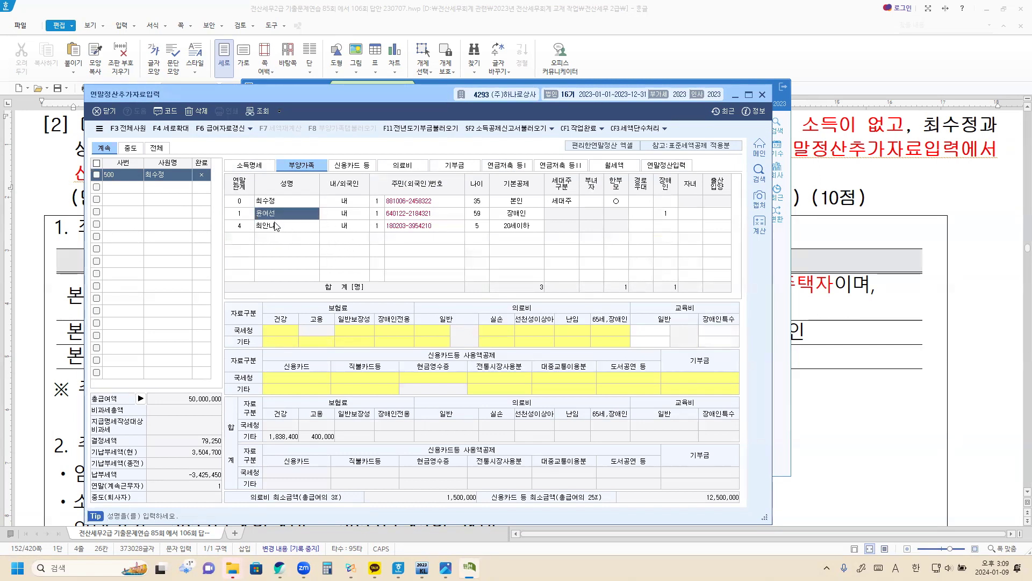
{"action": "left_click", "coordinate": [274, 223]}
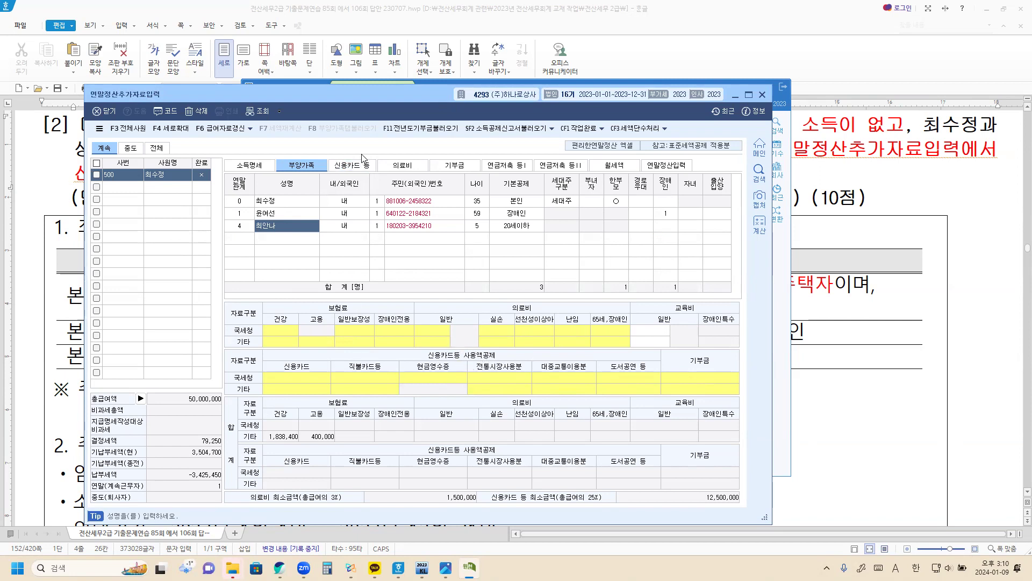
{"action": "left_click", "coordinate": [355, 169]}
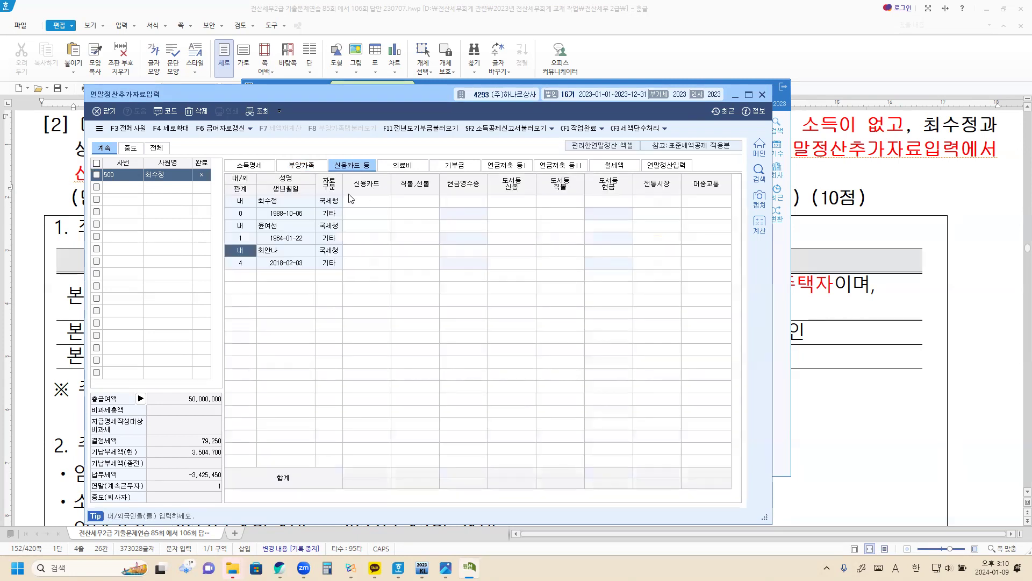
Look through the 의료비, 기부금, 연금저축 and 월세액 tabs, ending on 연말정산입력
{"action": "left_click", "coordinate": [409, 172]}
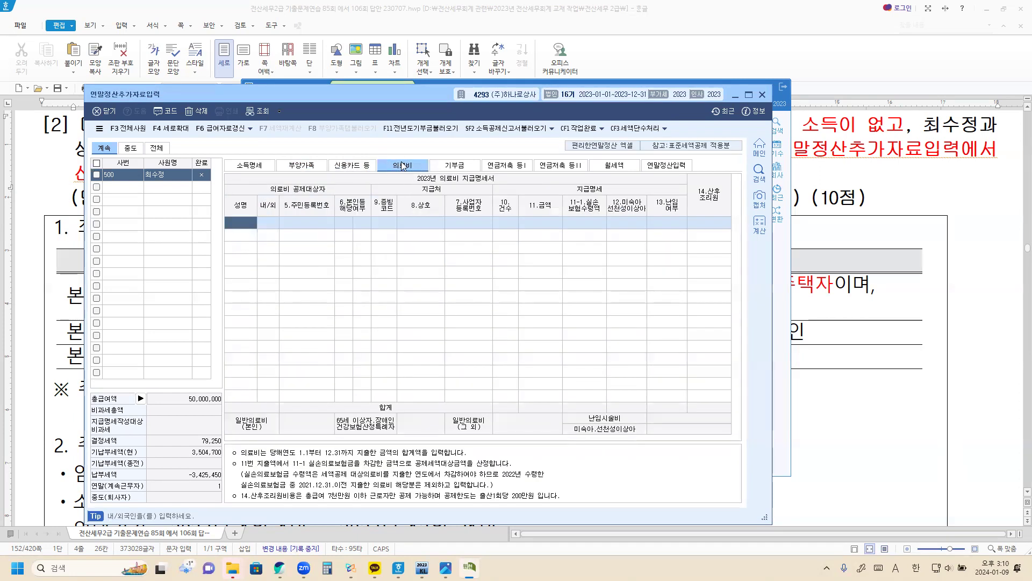
{"action": "left_click", "coordinate": [465, 168]}
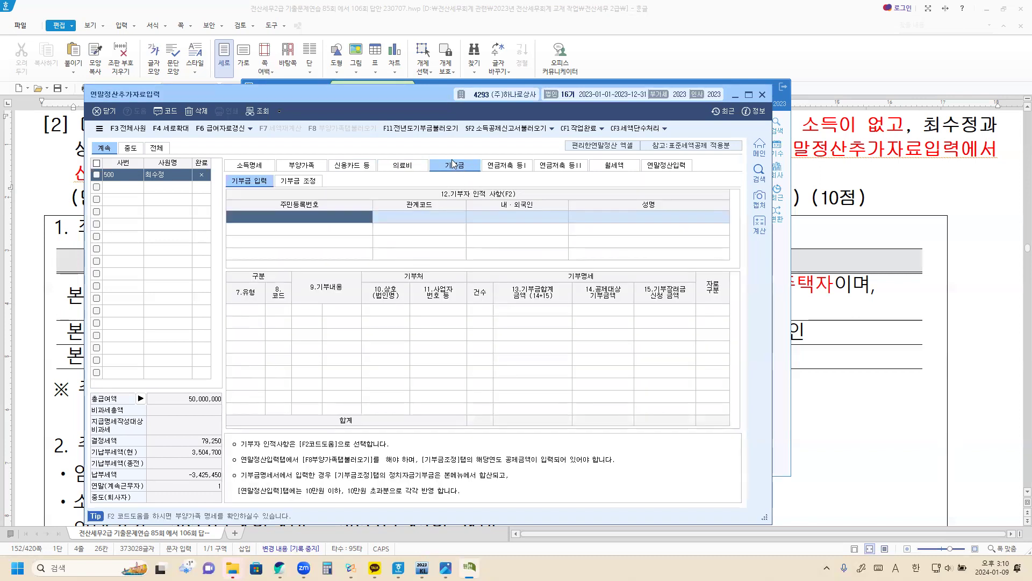
{"action": "left_click", "coordinate": [503, 171]}
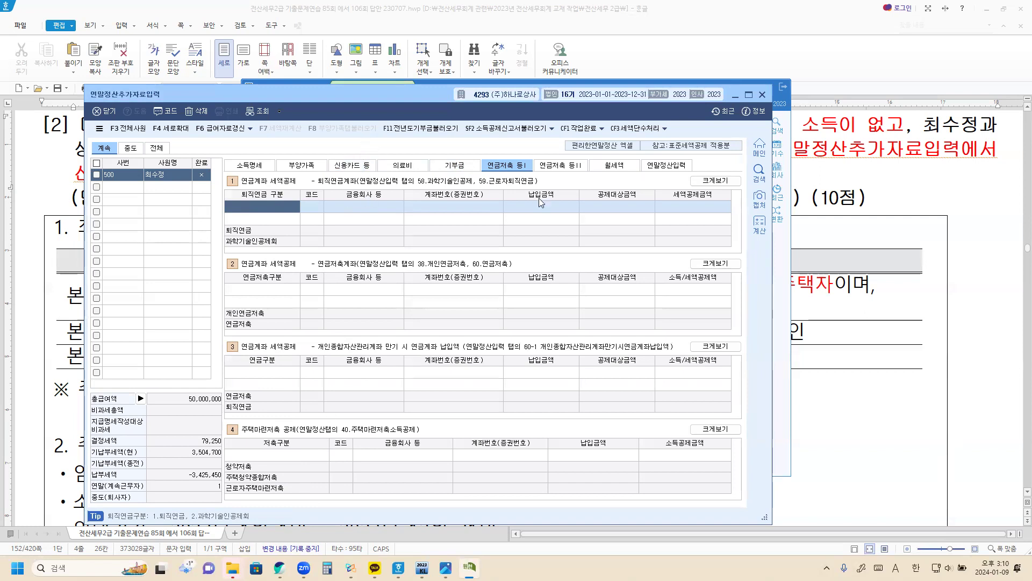
{"action": "left_click", "coordinate": [561, 169]}
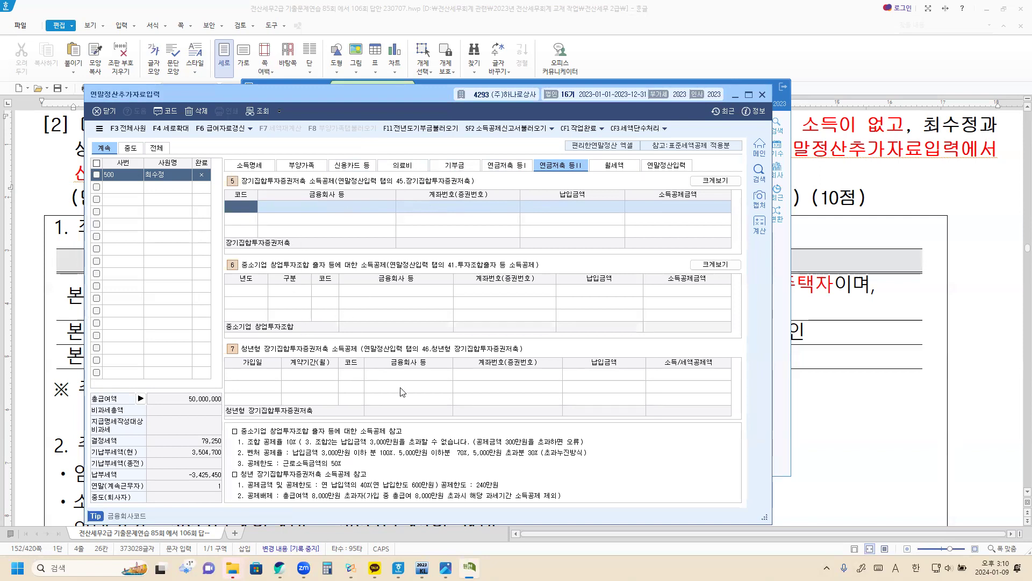
{"action": "left_click", "coordinate": [623, 169]}
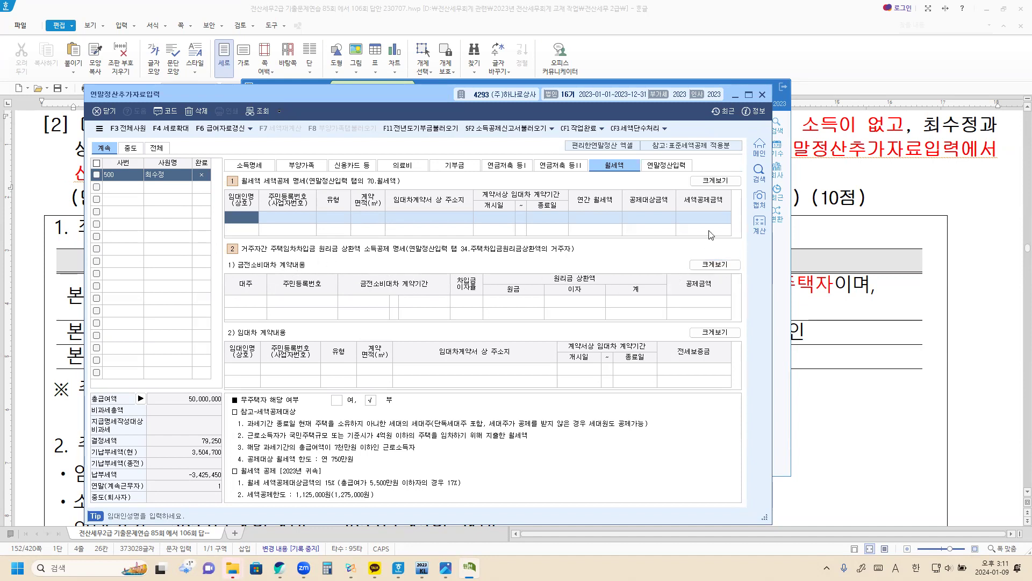
{"action": "left_click", "coordinate": [675, 168]}
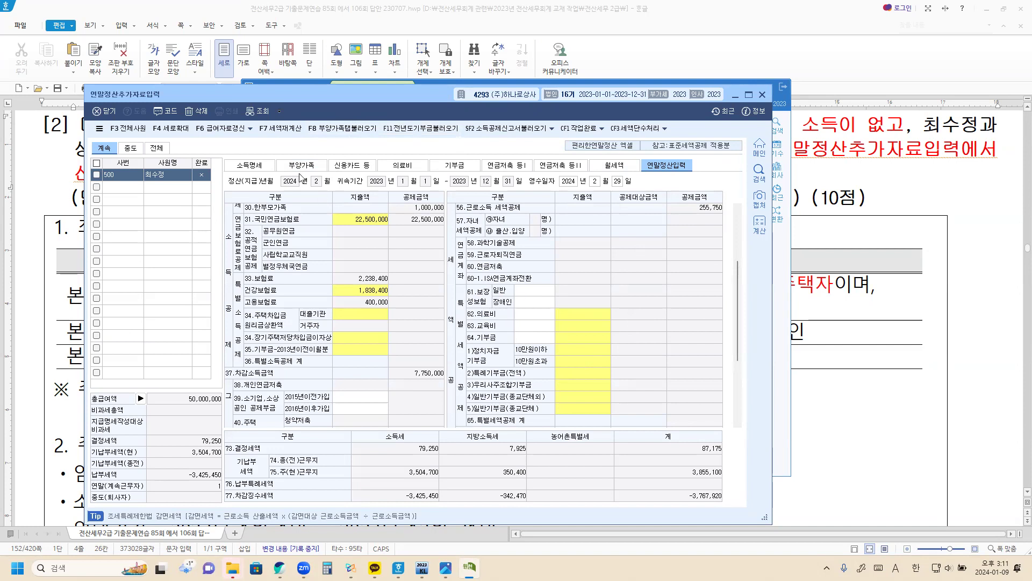
Flip between 소득명세 and 부양가족, view 연말정산입력, then return to the Hangul problem document
{"action": "left_click", "coordinate": [261, 169]}
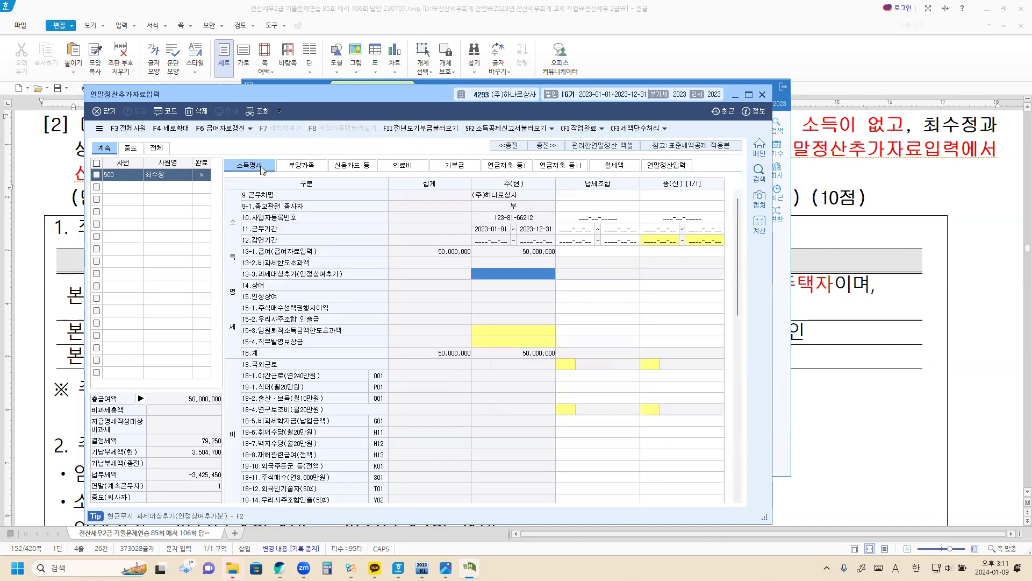
{"action": "left_click", "coordinate": [298, 169]}
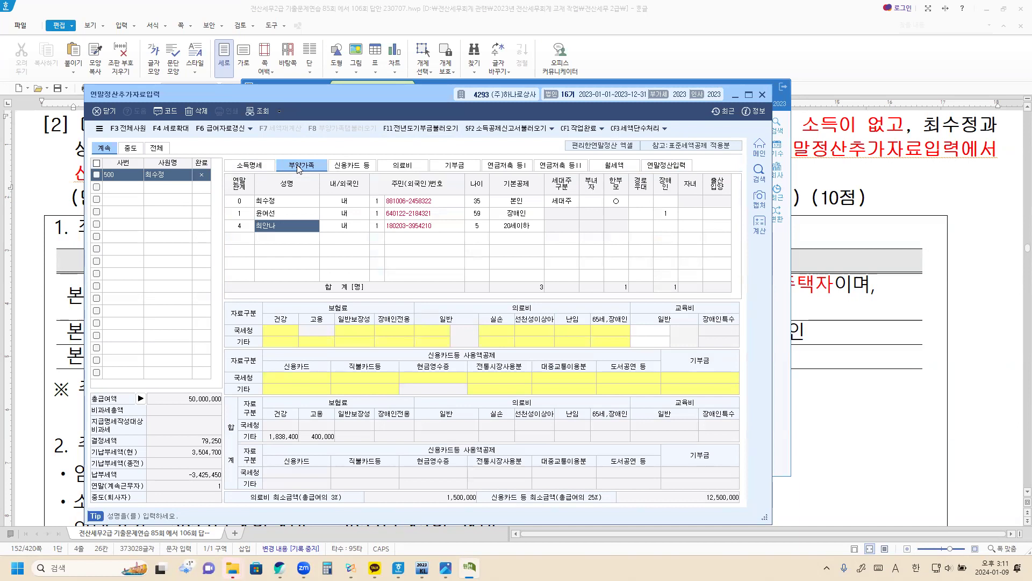
{"action": "left_click", "coordinate": [262, 169]}
{"action": "left_click", "coordinate": [301, 169]}
{"action": "left_click", "coordinate": [670, 167]}
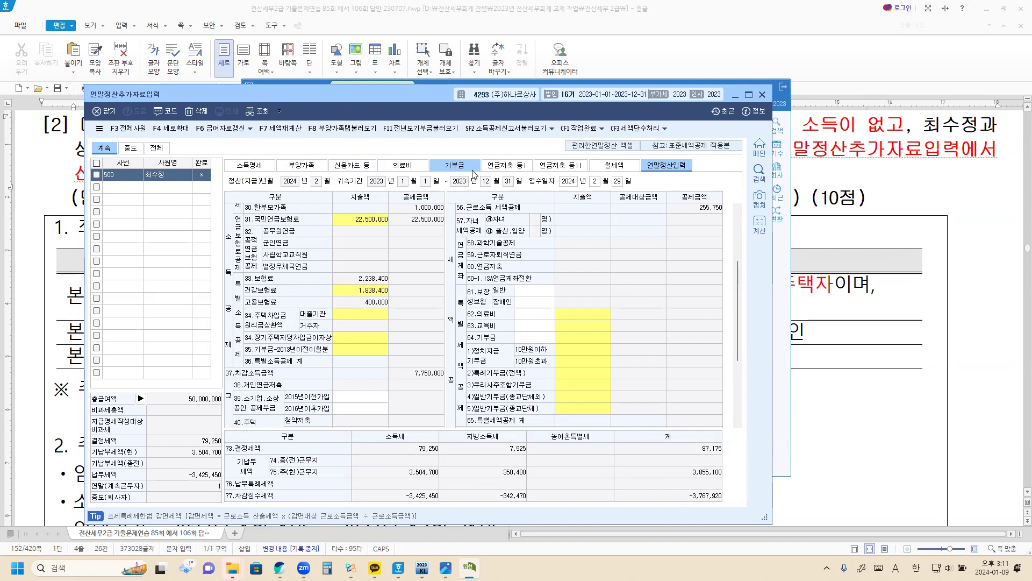
{"action": "left_click", "coordinate": [812, 232]}
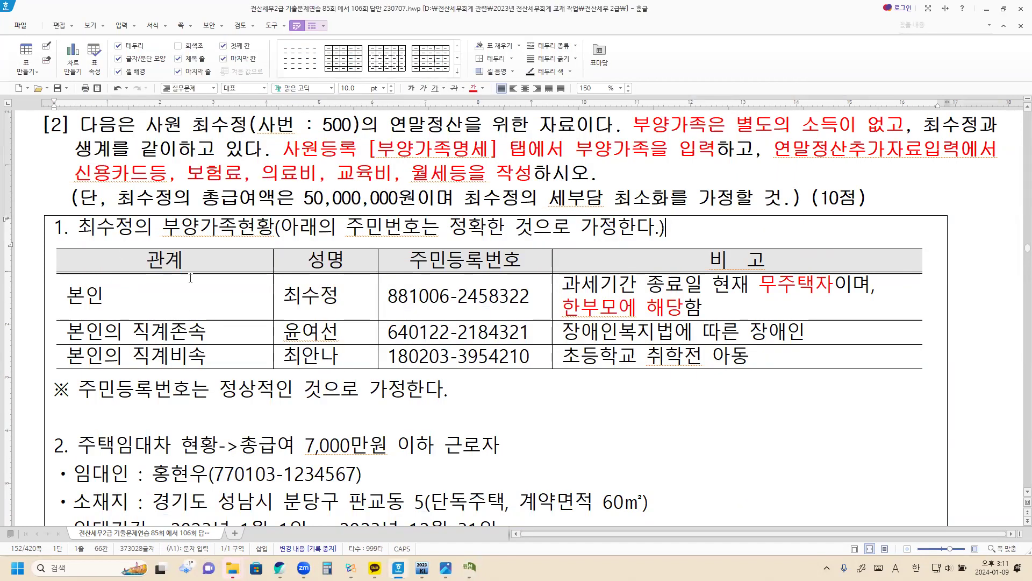
Read down the Hangul problem to the 주택임대차 현황 section, then return to KcLep
{"action": "scroll", "coordinate": [183, 331], "scroll_direction": "down", "scroll_amount": 2}
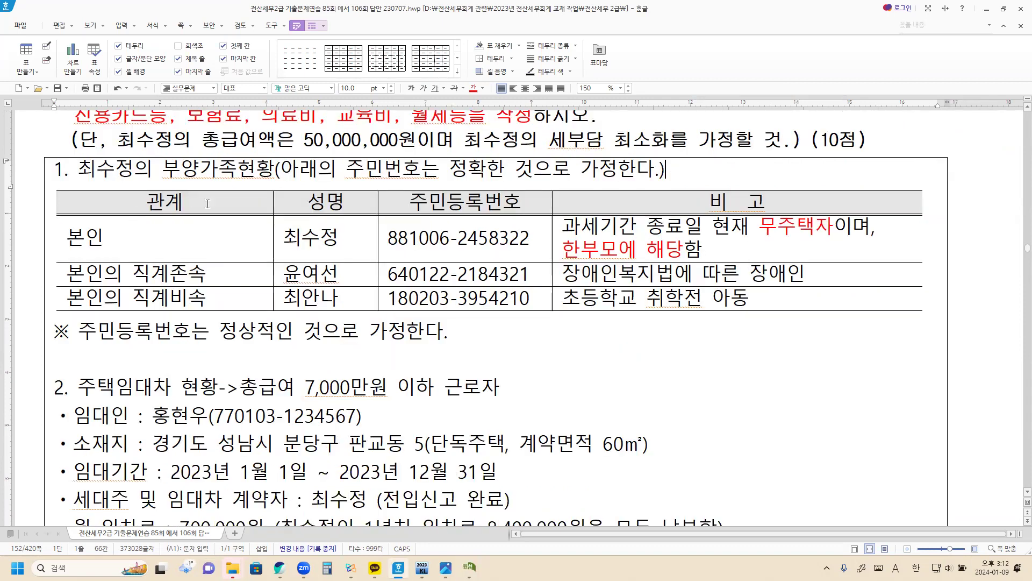
{"action": "scroll", "coordinate": [161, 268], "scroll_direction": "down", "scroll_amount": 6}
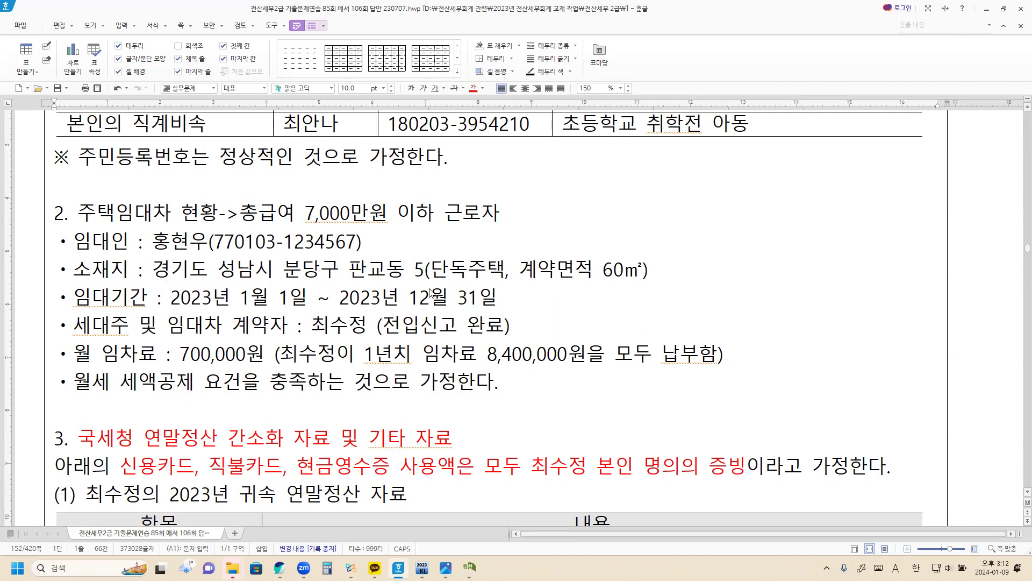
{"action": "key", "text": "alt+Tab"}
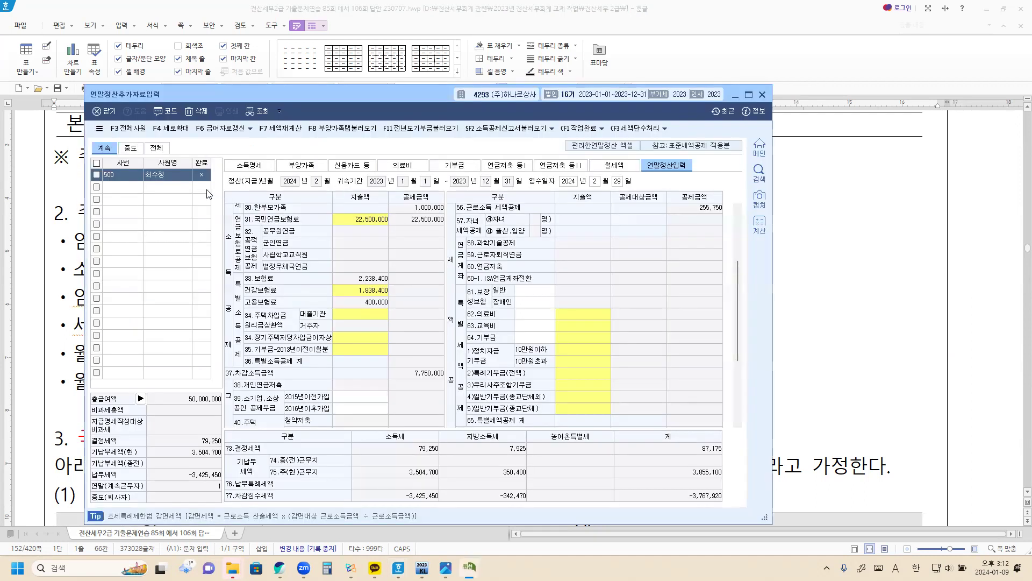
Scroll the 연말정산입력 table back to the top and open the 월세액 section
{"action": "scroll", "coordinate": [355, 266], "scroll_direction": "up", "scroll_amount": 3}
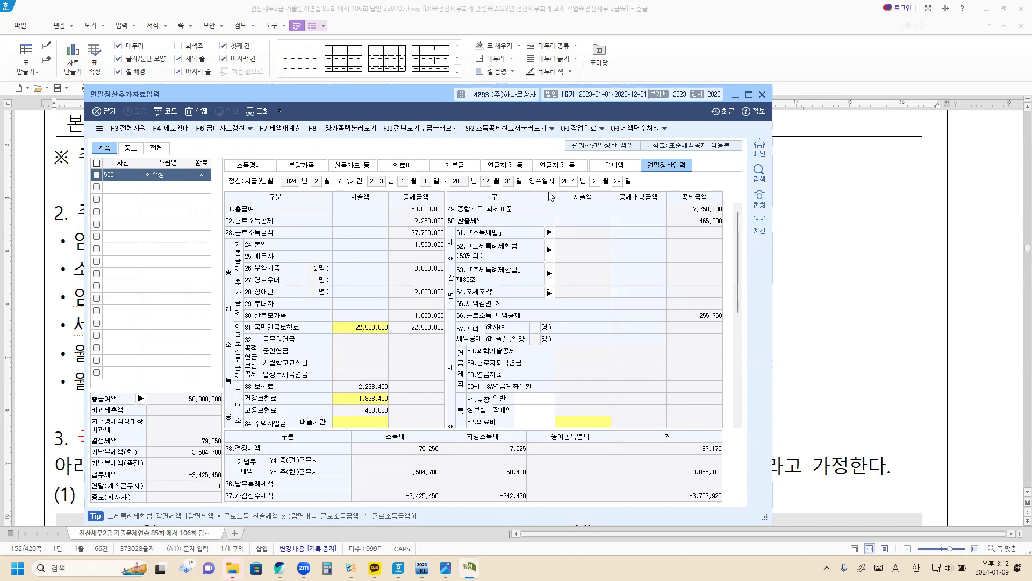
{"action": "left_click", "coordinate": [619, 167]}
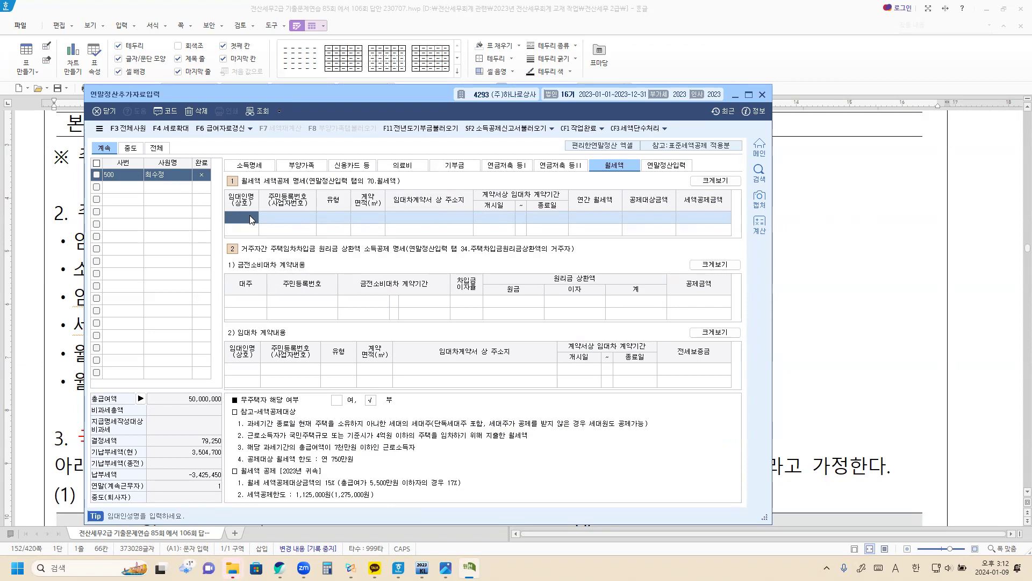
Enter the landlord's name and registration number, housing type 1.단독주택 and 60㎡ contract area
{"action": "key", "text": "Return"}
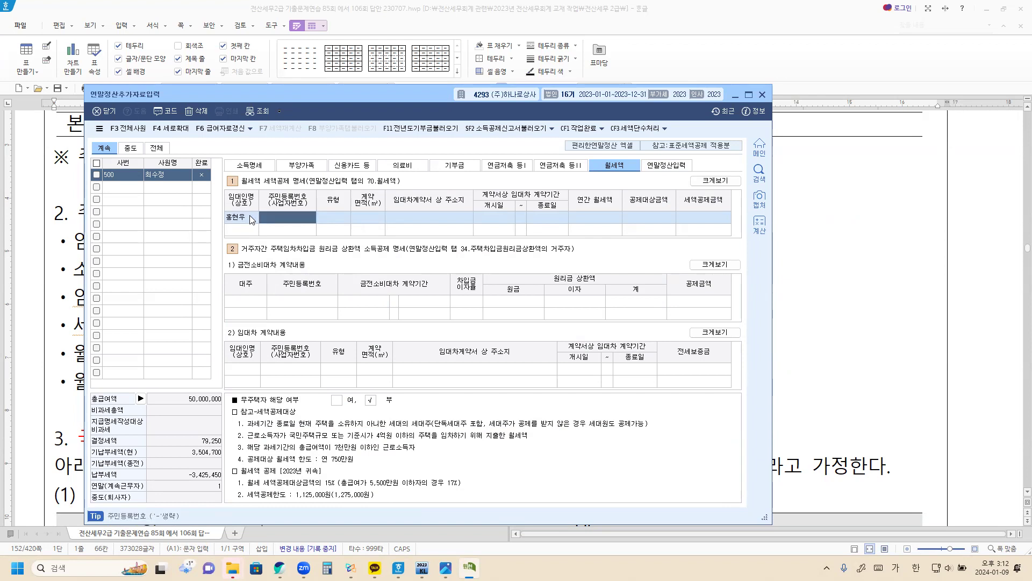
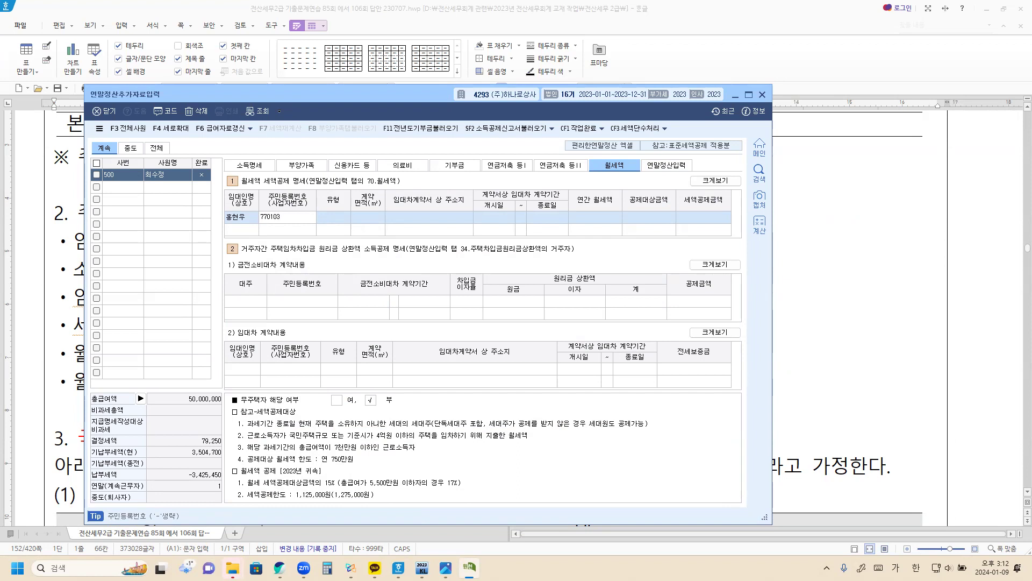
{"action": "key", "text": "Return"}
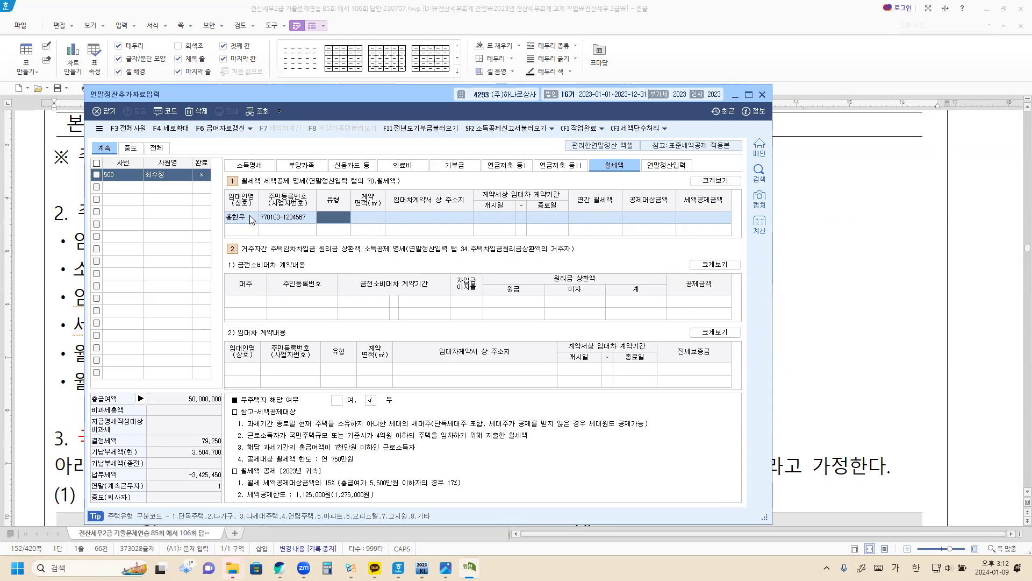
{"action": "key", "text": "F2"}
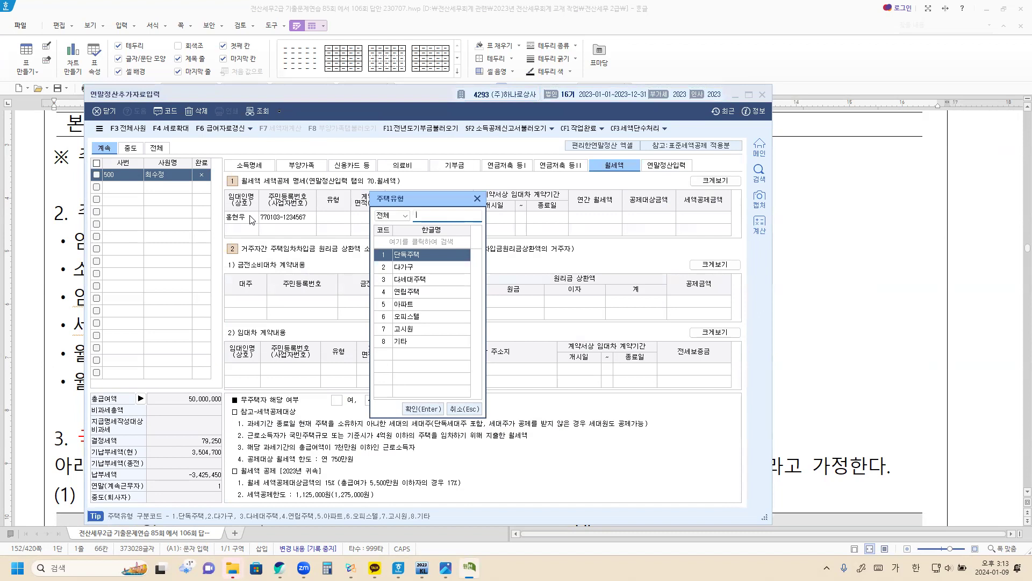
{"action": "key", "text": "Return"}
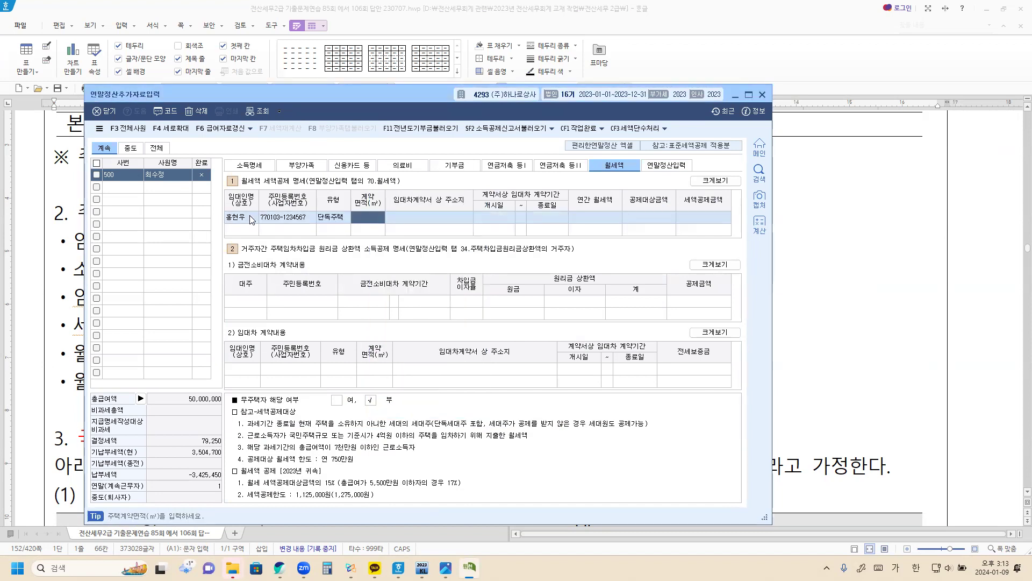
{"action": "key", "text": "Return"}
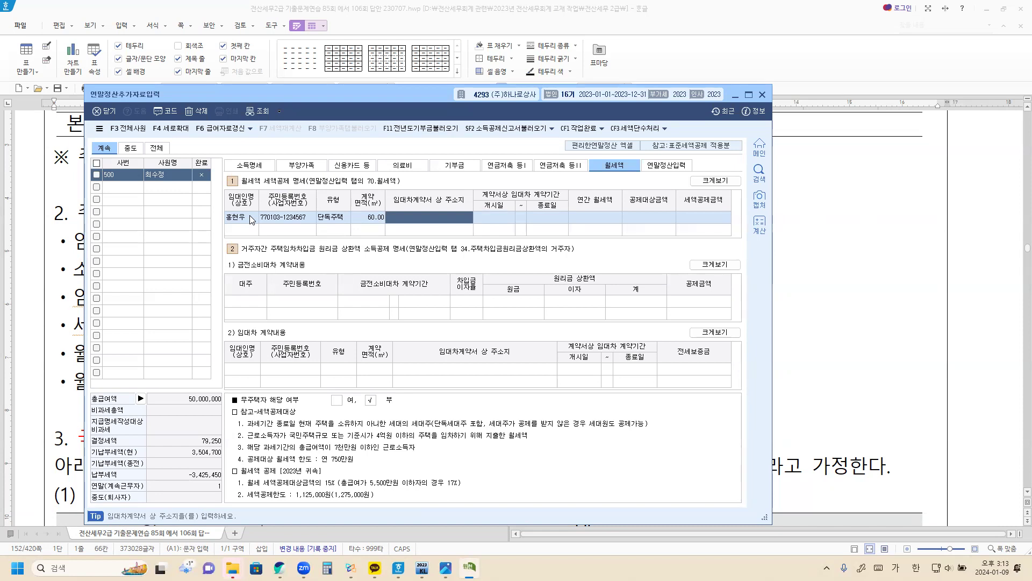
Enter the rental address, the 2023-01-01 to 2023-12-31 lease period and 8,400,000 annual rent
{"action": "type", "text": "경"}
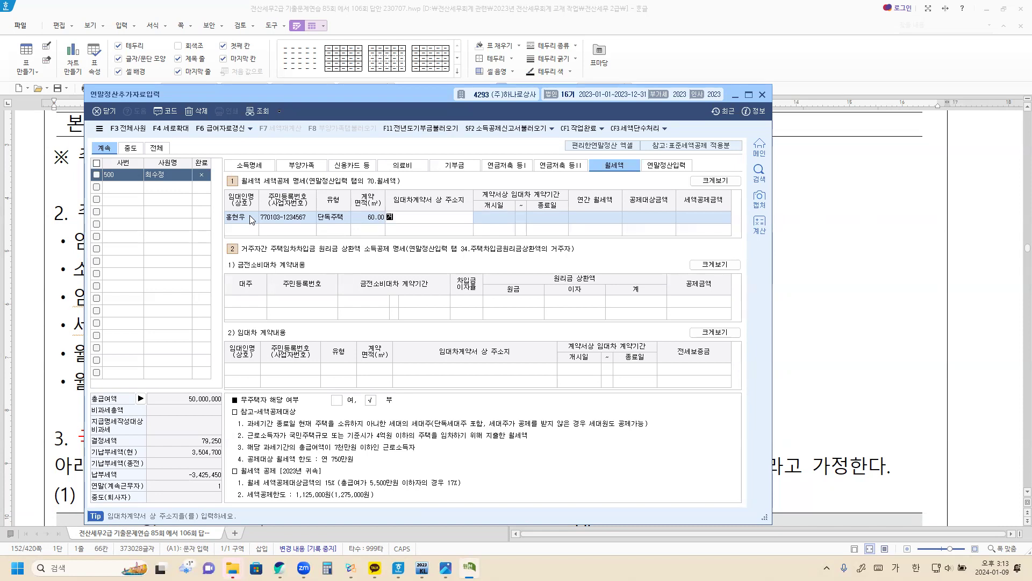
{"action": "type", "text": "기도 성남시 분당구 판교동 "}
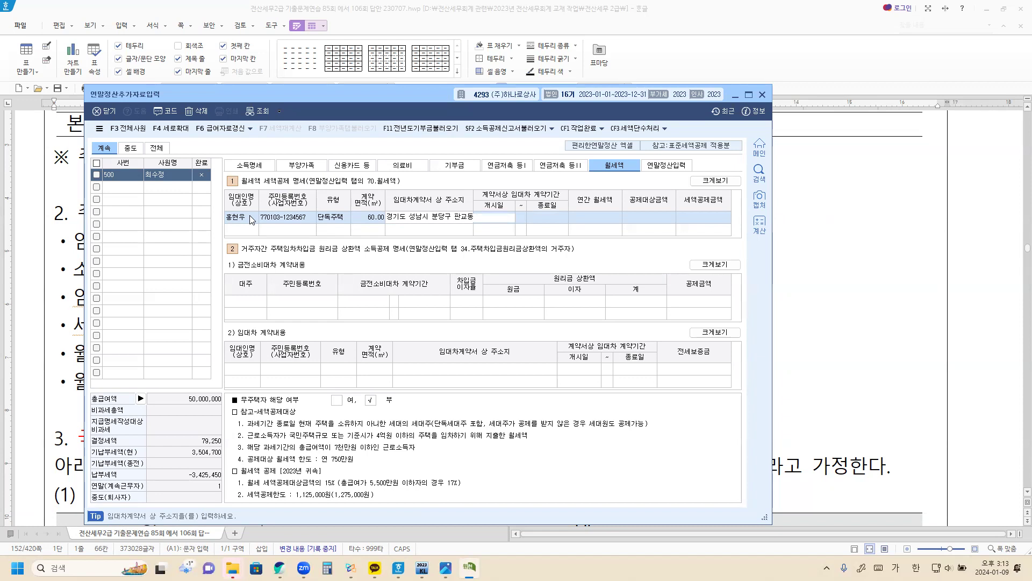
{"action": "type", "text": "ㅌ"}
{"action": "key", "text": "Return"}
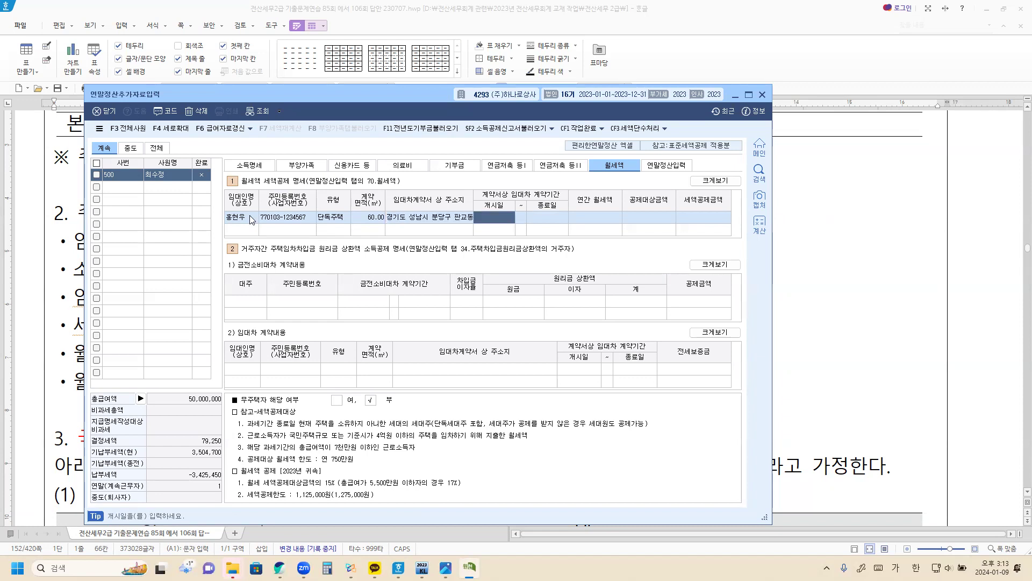
{"action": "type", "text": "2023-01-01"}
{"action": "key", "text": "Return"}
{"action": "type", "text": "2023-"}
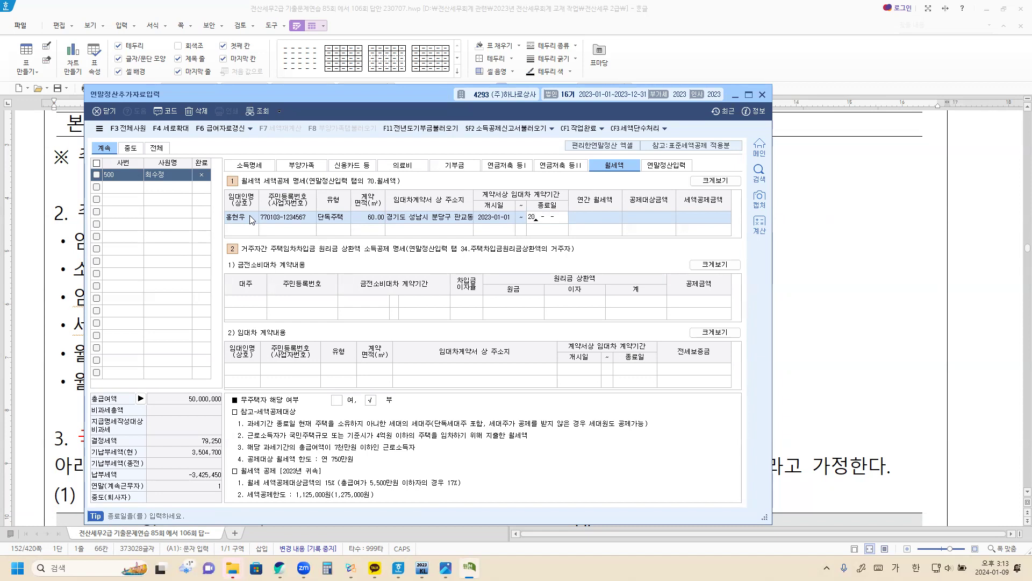
{"action": "type", "text": "12-31"}
{"action": "key", "text": "Return"}
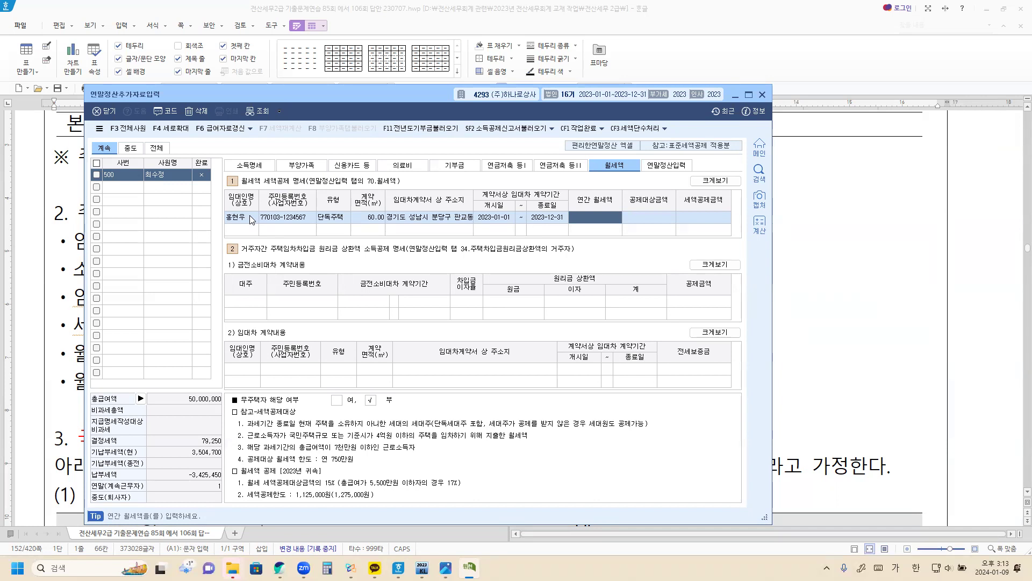
{"action": "type", "text": "8400000"}
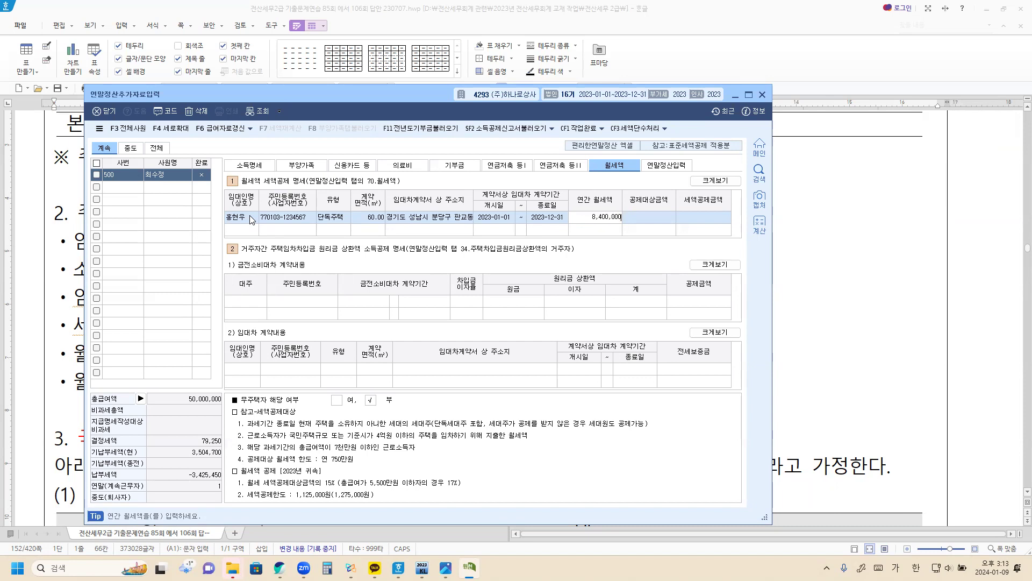
{"action": "key", "text": "Return"}
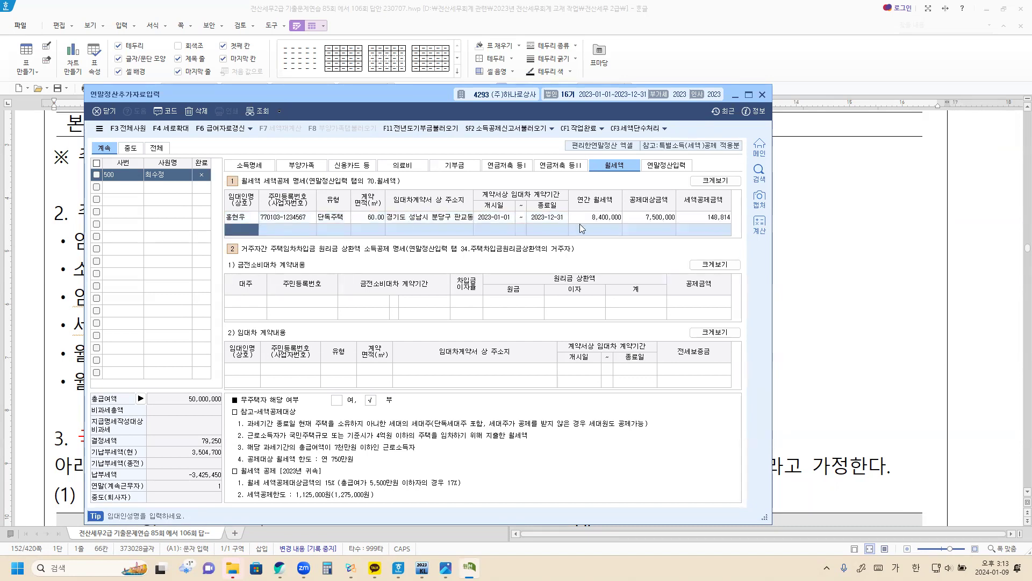
{"action": "left_click", "coordinate": [704, 220]}
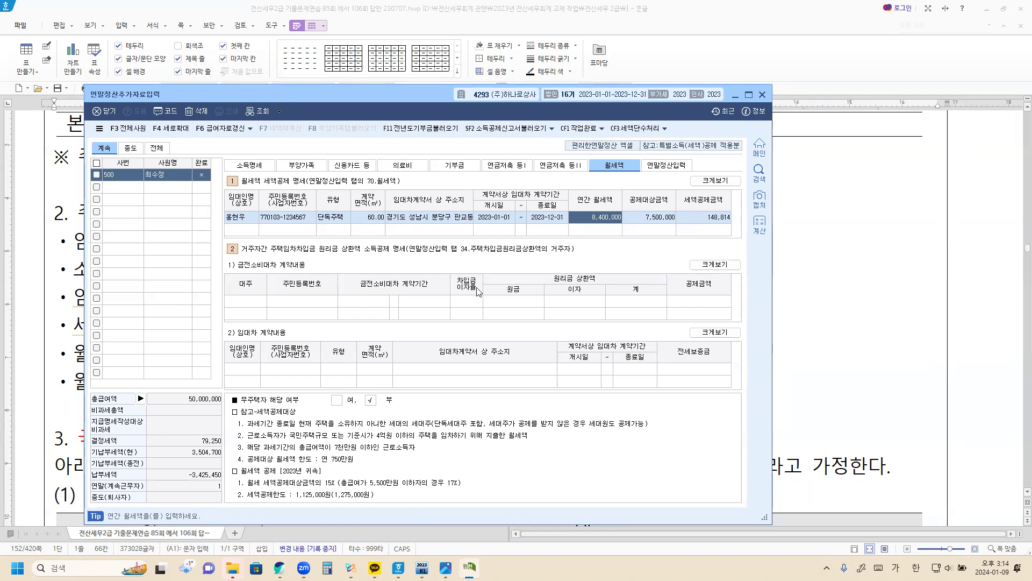
Bring the Hangul problem forward and scroll to section 3's 국세청 연말정산 간소화 data table
{"action": "left_click", "coordinate": [843, 376]}
{"action": "scroll", "coordinate": [162, 209], "scroll_direction": "down", "scroll_amount": 4}
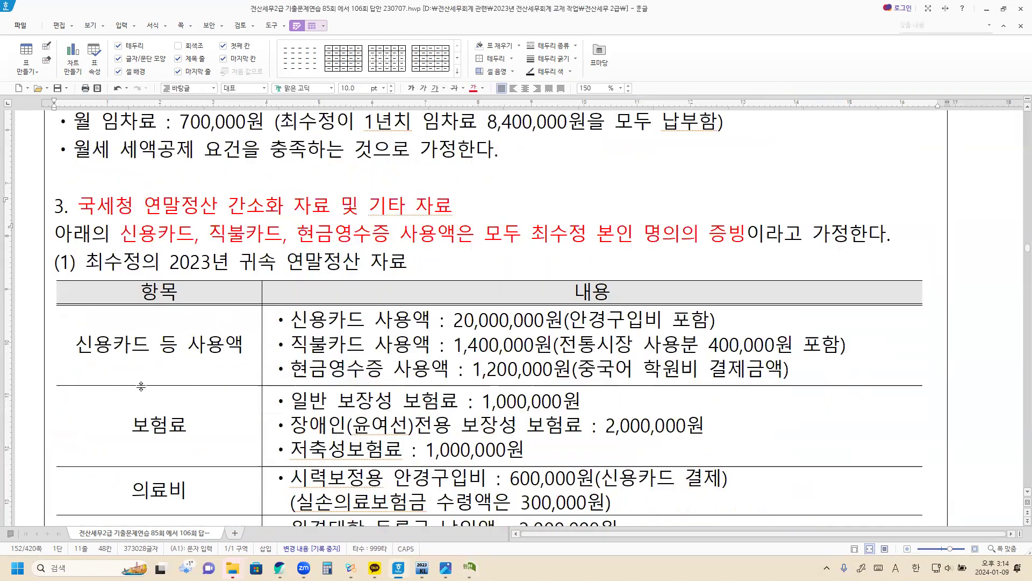
{"action": "left_click", "coordinate": [135, 218]}
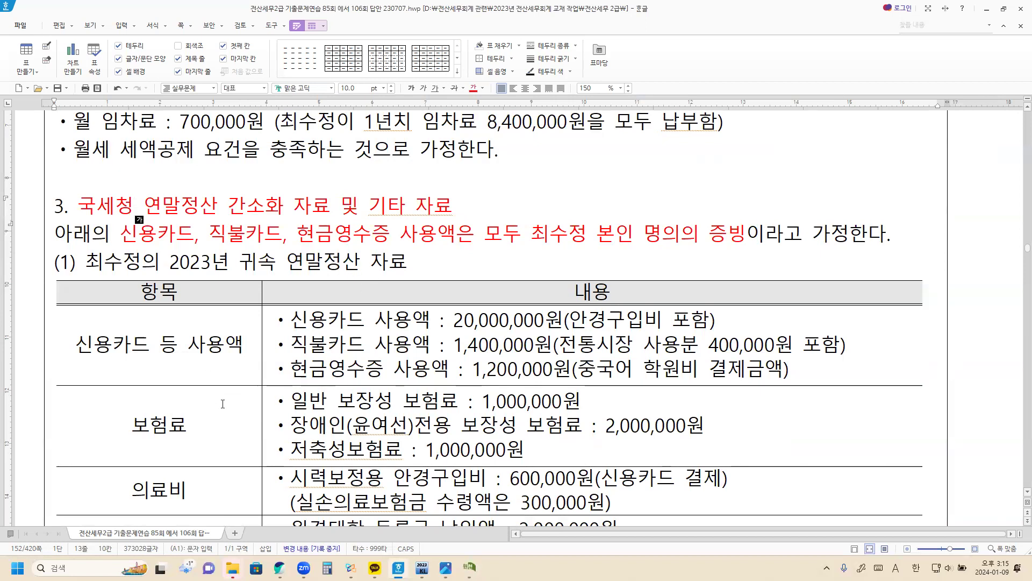
{"action": "scroll", "coordinate": [235, 386], "scroll_direction": "down", "scroll_amount": 2}
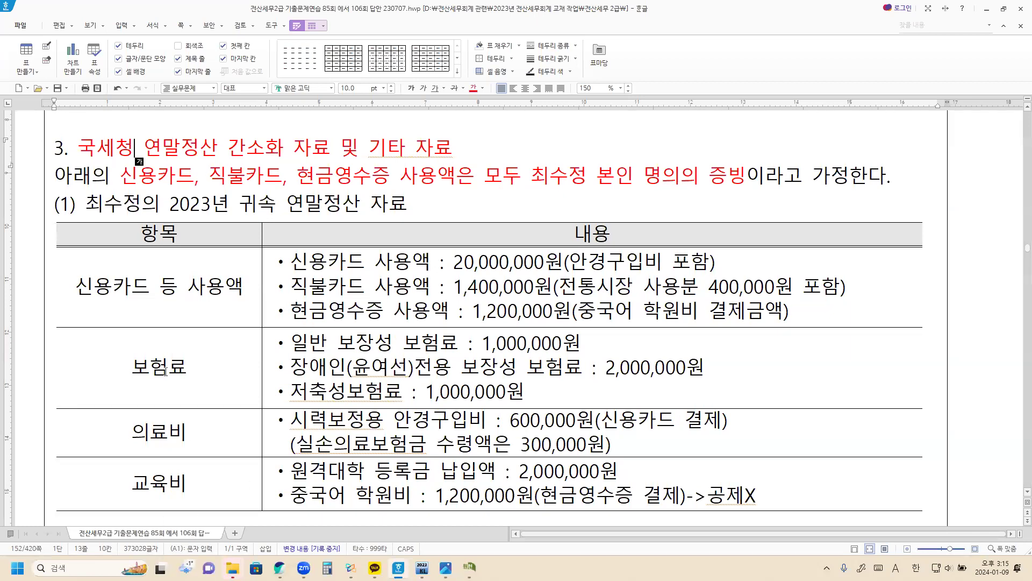
Check the employee's name and 2023 figures in the table, then return to KcLep
{"action": "scroll", "coordinate": [139, 308], "scroll_direction": "down", "scroll_amount": 1}
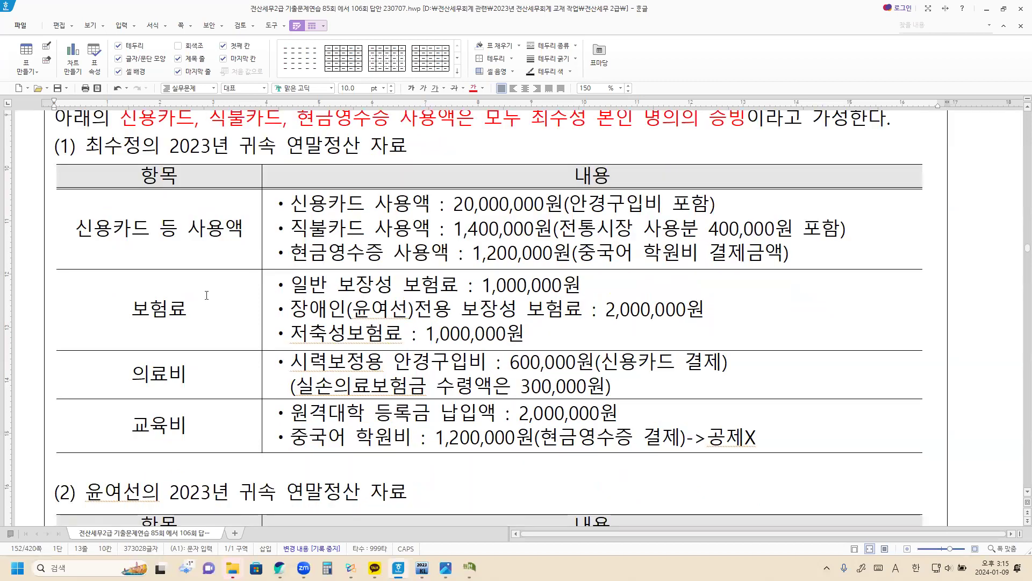
{"action": "left_click_drag", "start_coordinate": [86, 146], "coordinate": [141, 146]}
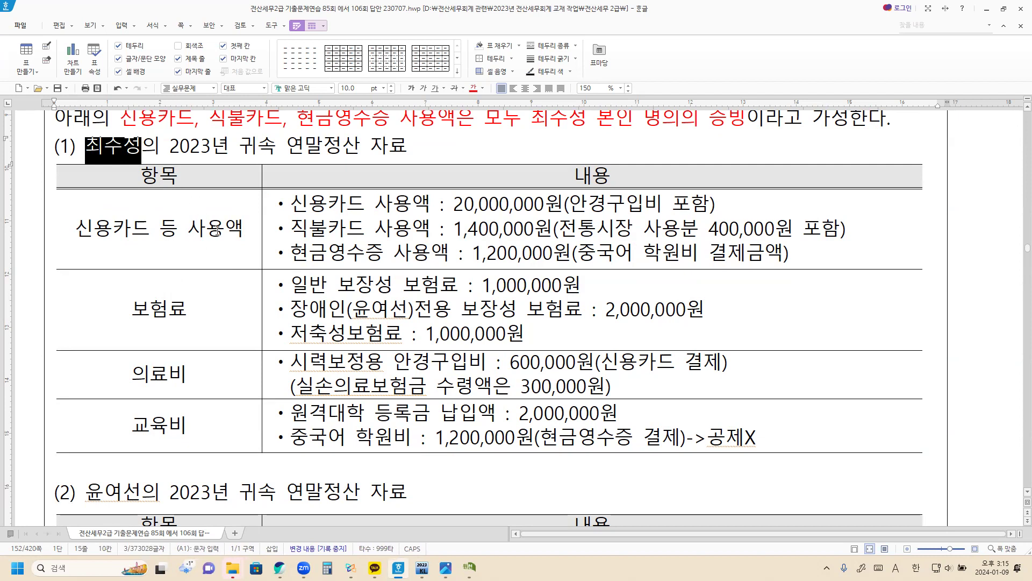
{"action": "left_click", "coordinate": [230, 309]}
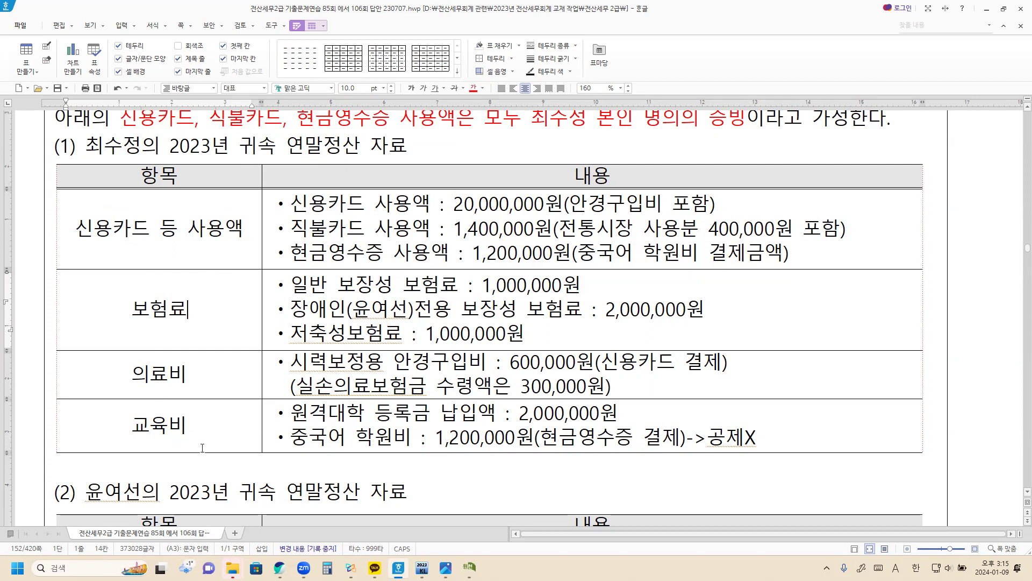
{"action": "key", "text": "alt+Tab"}
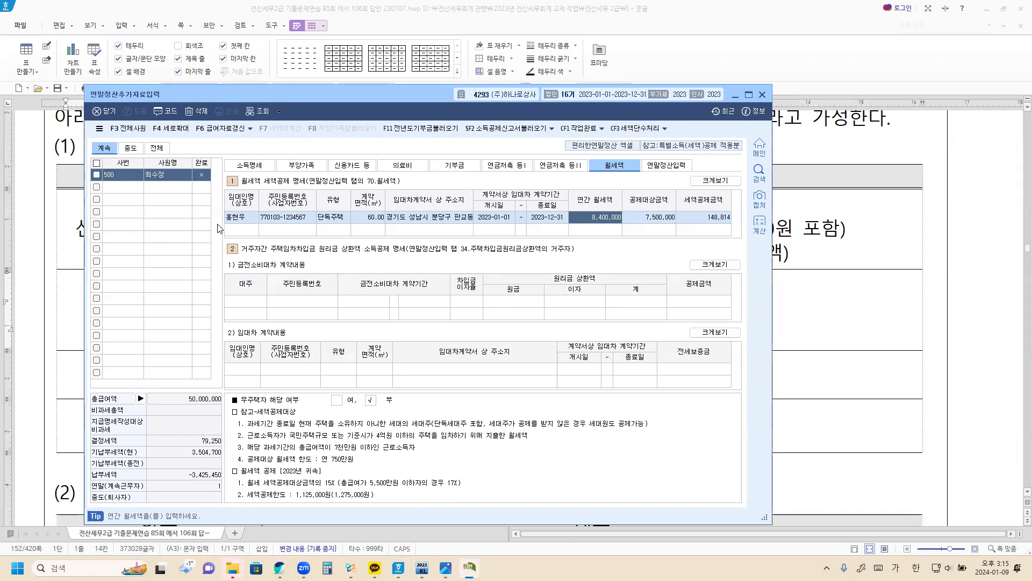
Review the employee's own amounts on the 부양가족 tab, then switch to the 신용카드 등 tab
{"action": "left_click", "coordinate": [303, 165]}
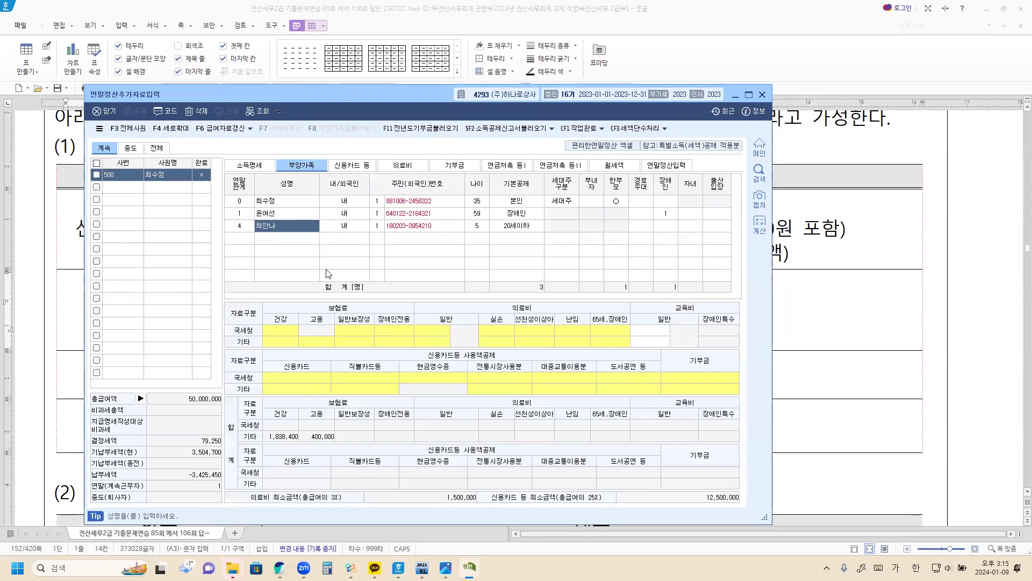
{"action": "left_click", "coordinate": [287, 203]}
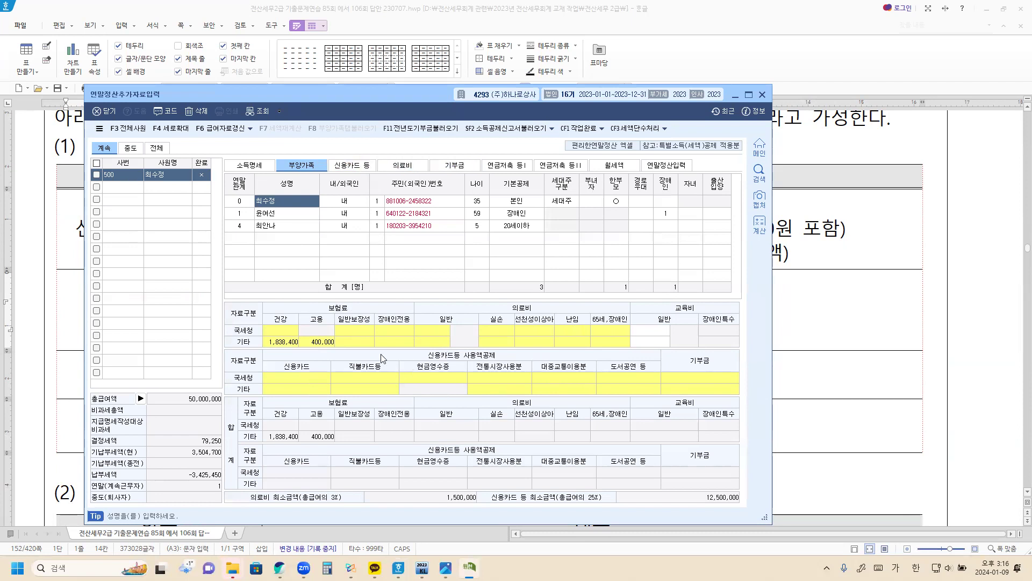
{"action": "left_click", "coordinate": [347, 165]}
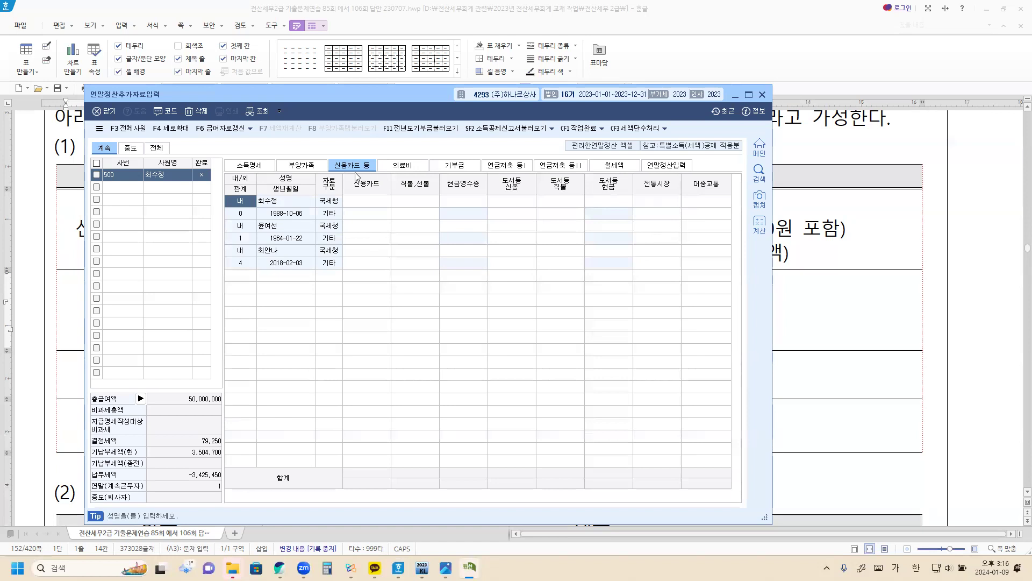
Enter the employee's 국세청 card amounts: 신용카드 20,000,000, 전통시장 400,000, 직불·선불 1,000,000, 현금영수증 1,200,000
{"action": "left_click", "coordinate": [368, 207]}
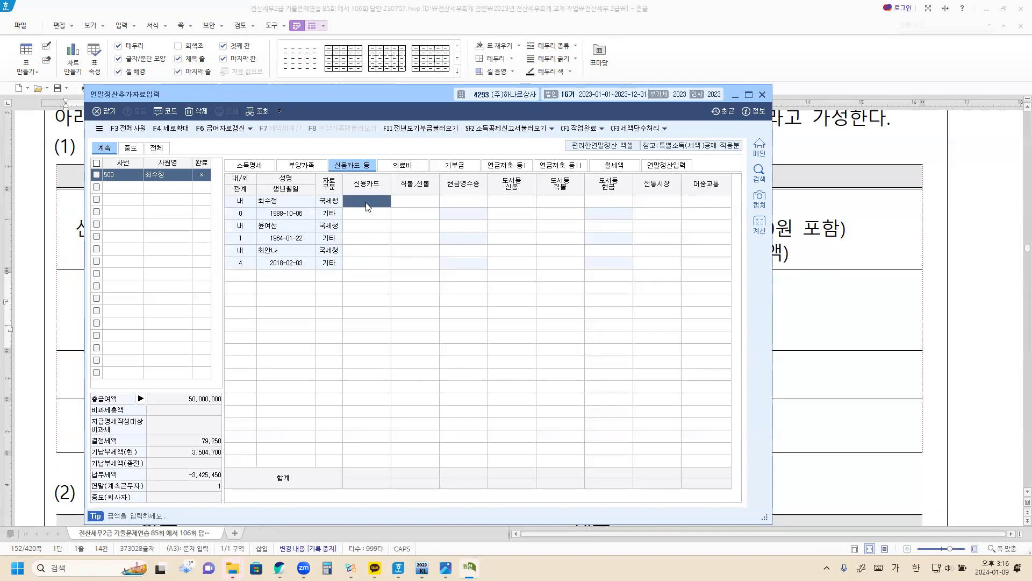
{"action": "type", "text": "20,000,000"}
{"action": "key", "text": "Return"}
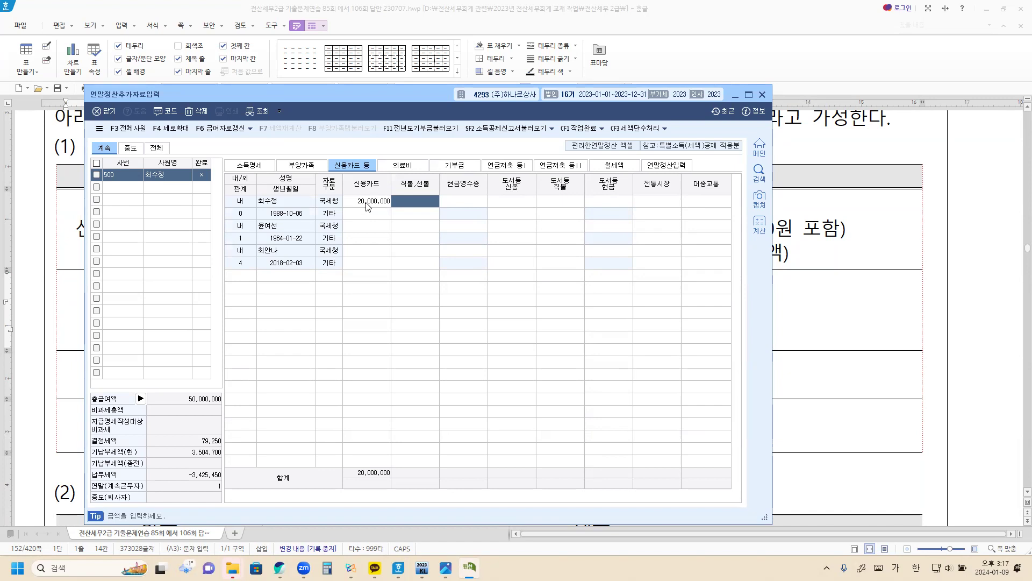
{"action": "left_click", "coordinate": [667, 204]}
{"action": "type", "text": "4000000"}
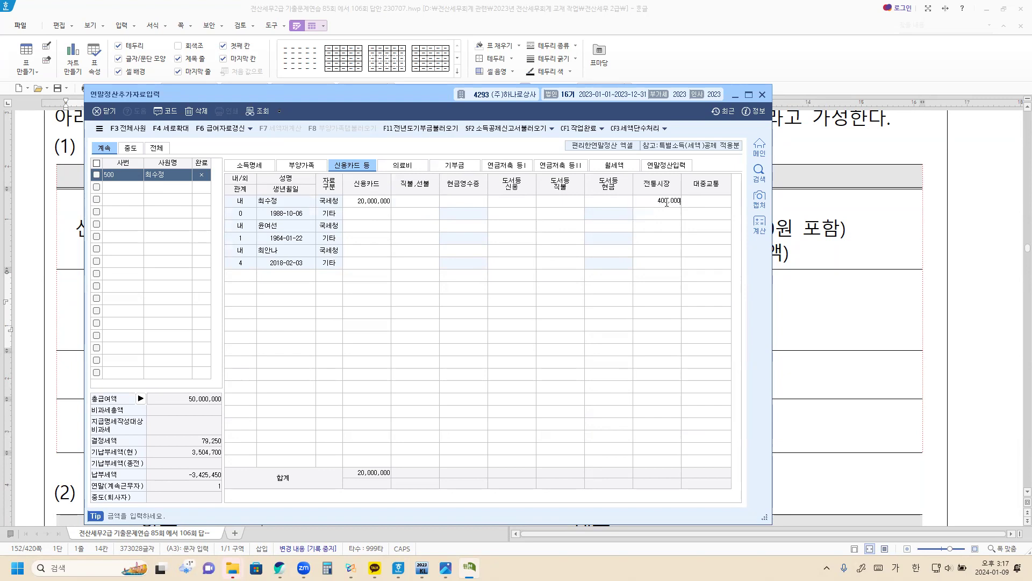
{"action": "key", "text": "Return"}
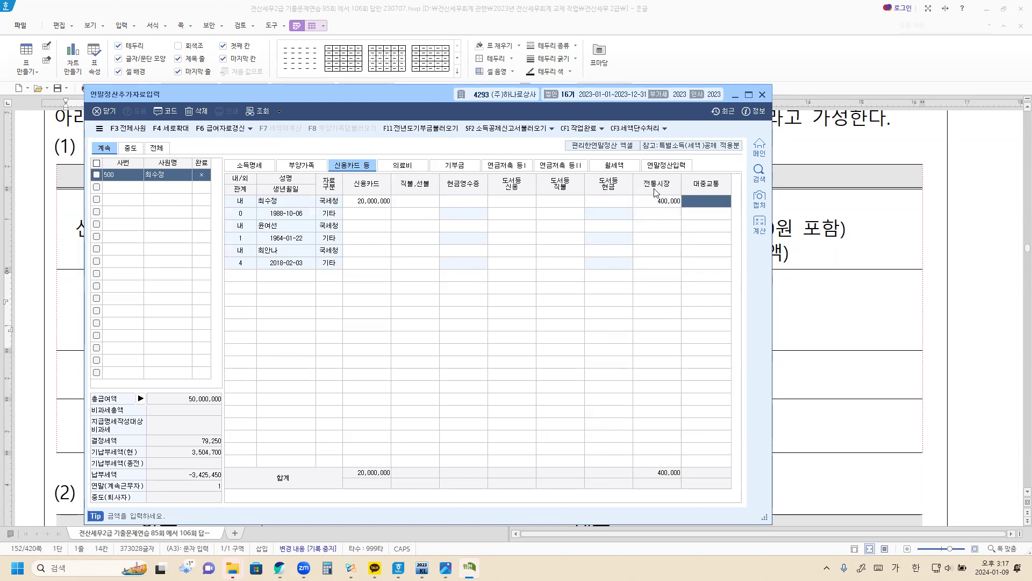
{"action": "left_click", "coordinate": [430, 203]}
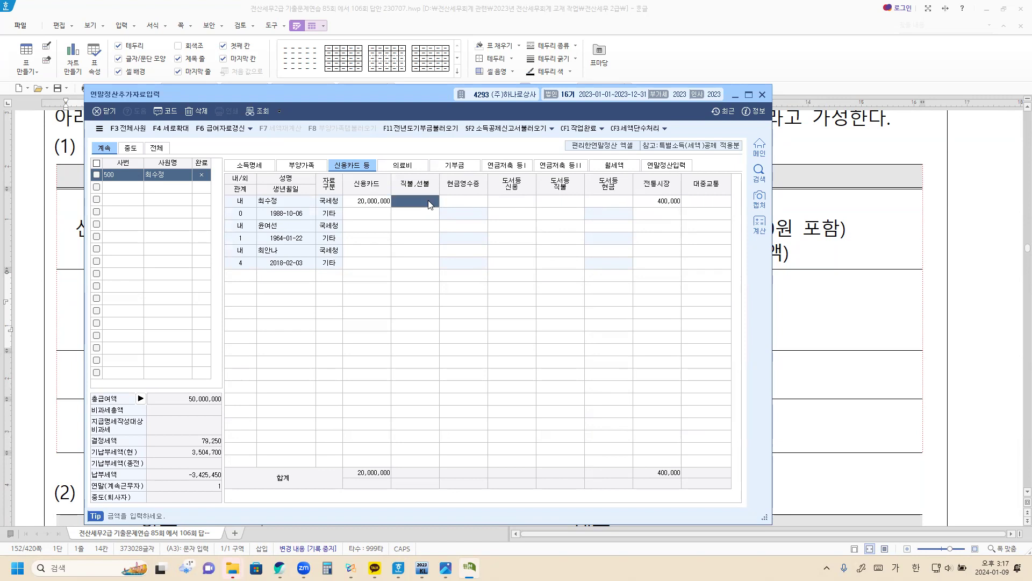
{"action": "type", "text": "1000000"}
{"action": "key", "text": "Return"}
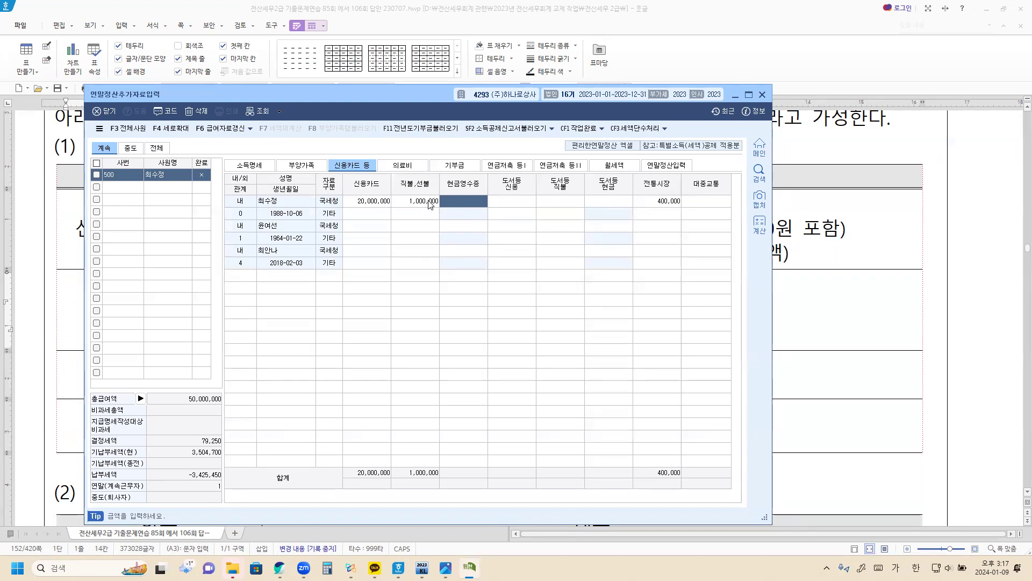
{"action": "type", "text": "1200000"}
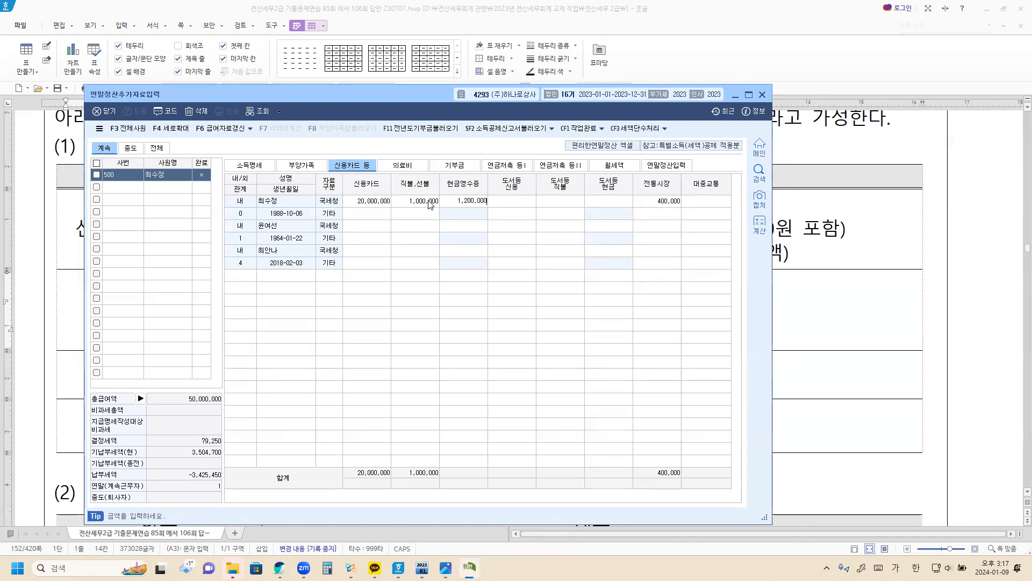
{"action": "key", "text": "Return"}
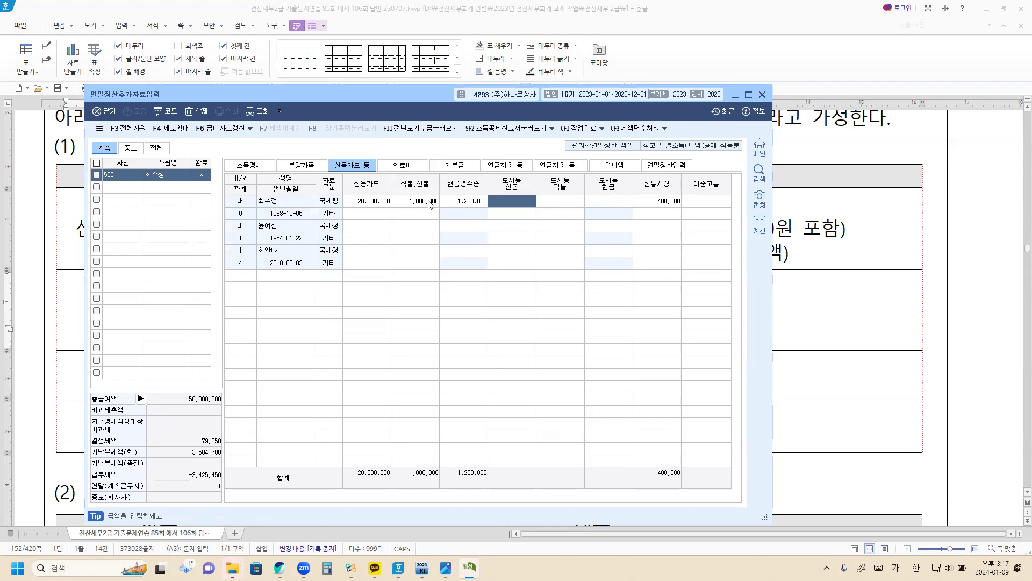
Return to the 부양가족 tab and open the employee's 국세청 일반보장성 insurance details
{"action": "left_click", "coordinate": [309, 167]}
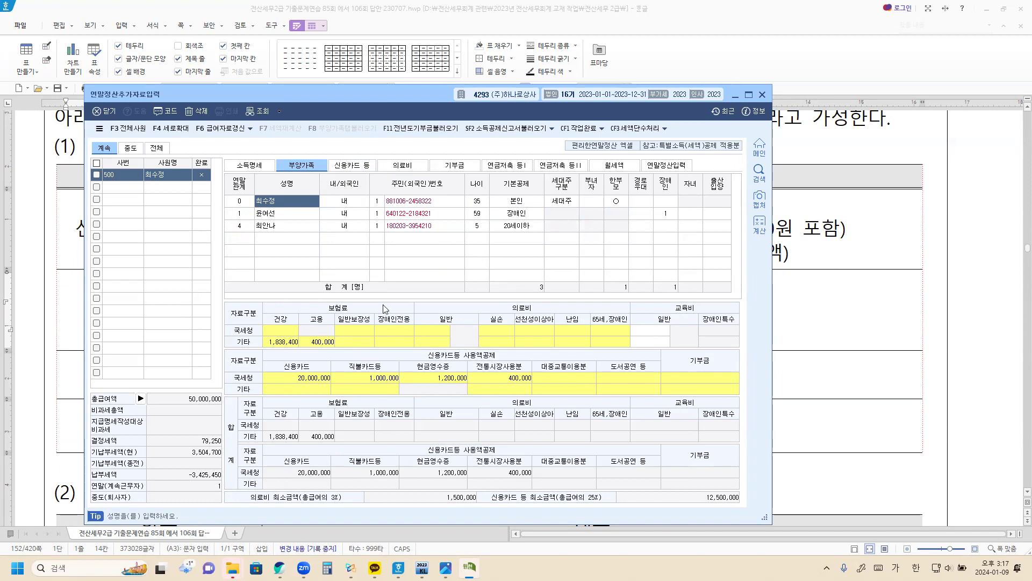
{"action": "left_click", "coordinate": [353, 331]}
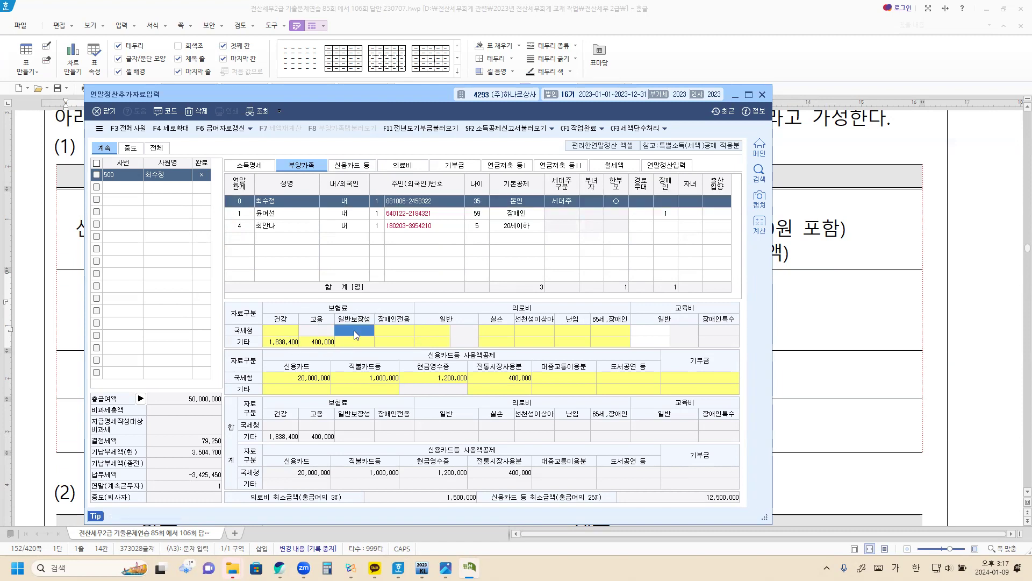
{"action": "double_click", "coordinate": [354, 330]}
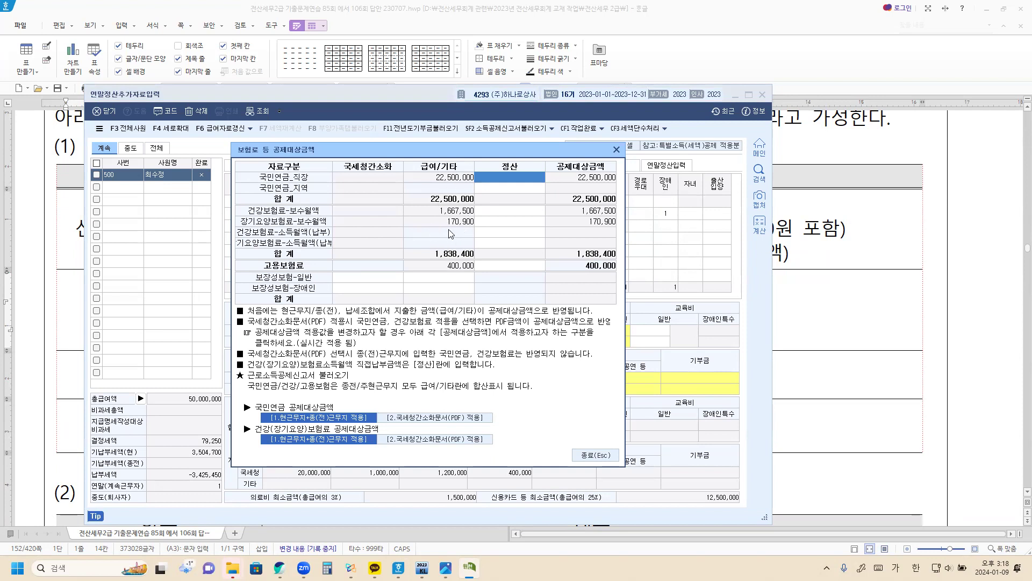
Enter 1,000,000 in the 보장성보험-일반 국세청간소화 amount and close the insurance popup
{"action": "left_click", "coordinate": [364, 278]}
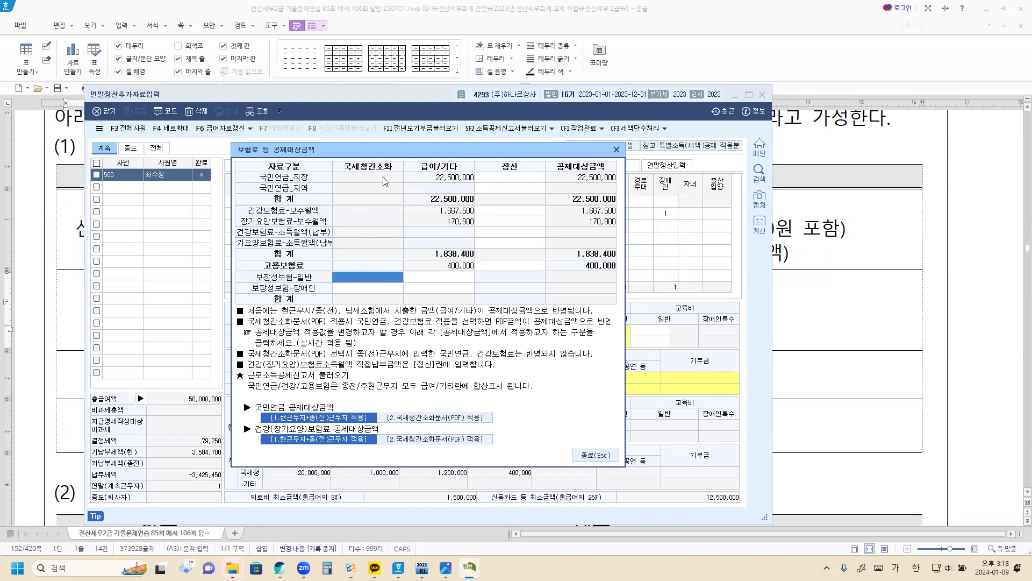
{"action": "left_click", "coordinate": [354, 293]}
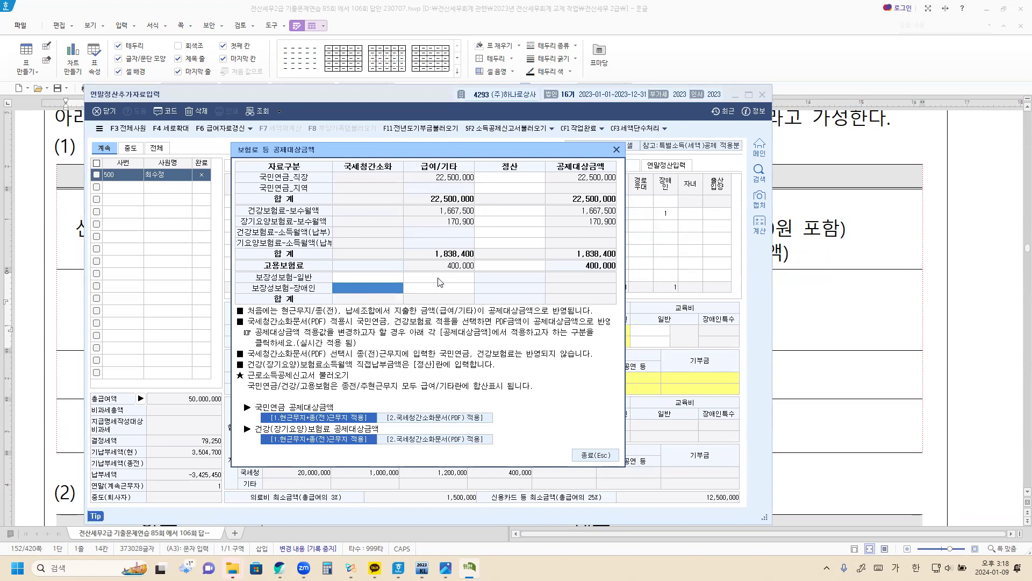
{"action": "left_click", "coordinate": [440, 281]}
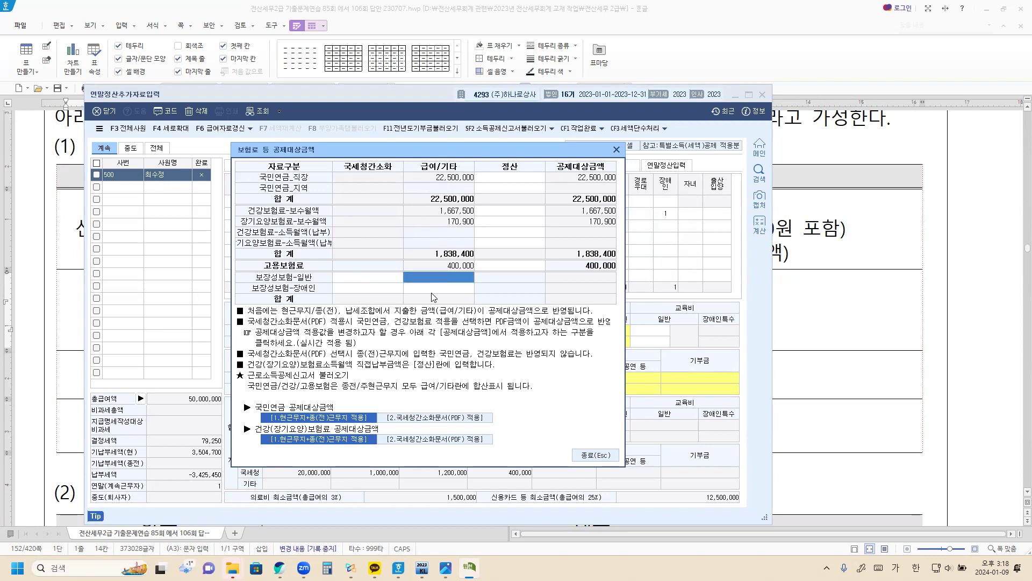
{"action": "left_click", "coordinate": [377, 284]}
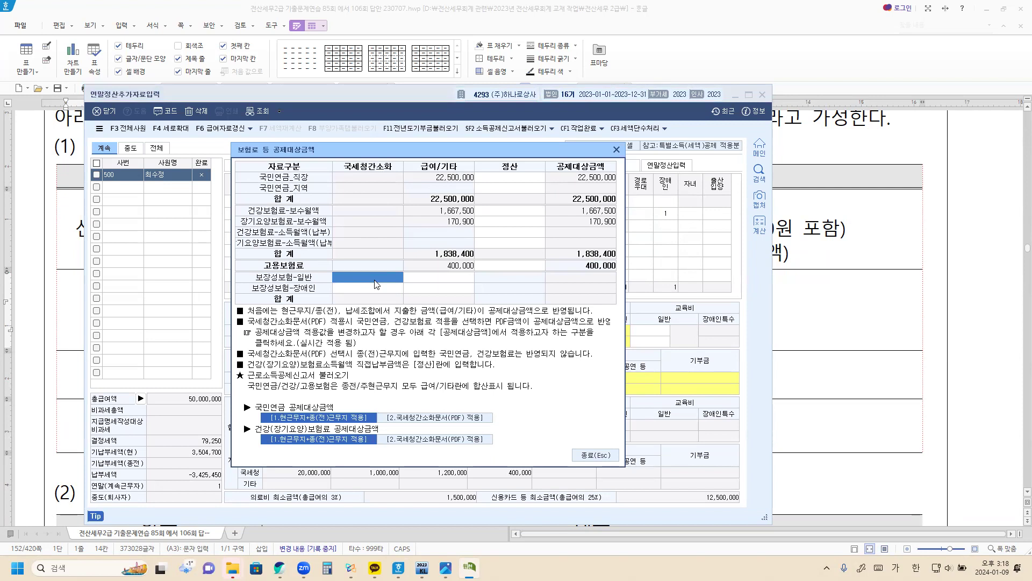
{"action": "type", "text": "1000000"}
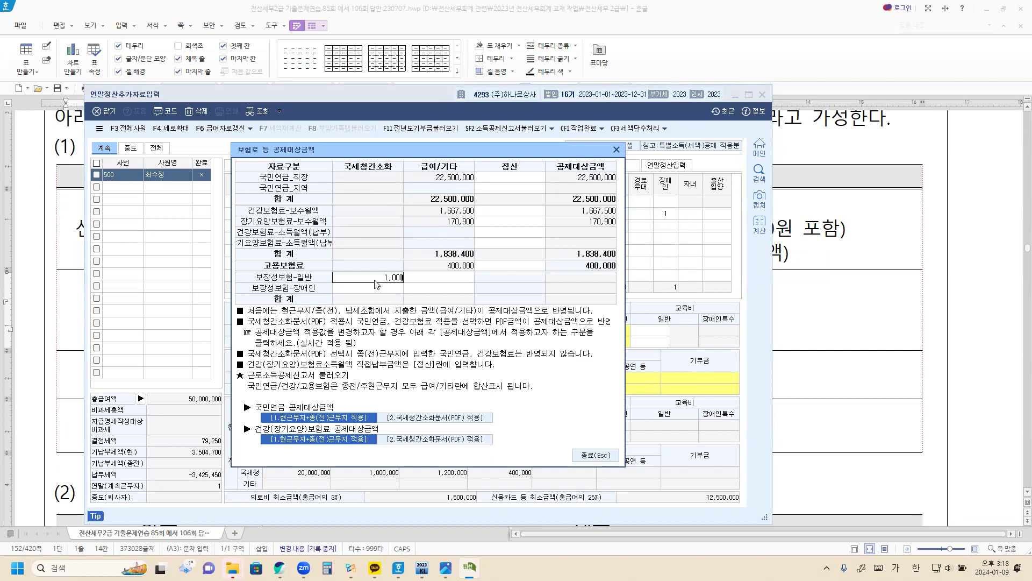
{"action": "key", "text": "Return"}
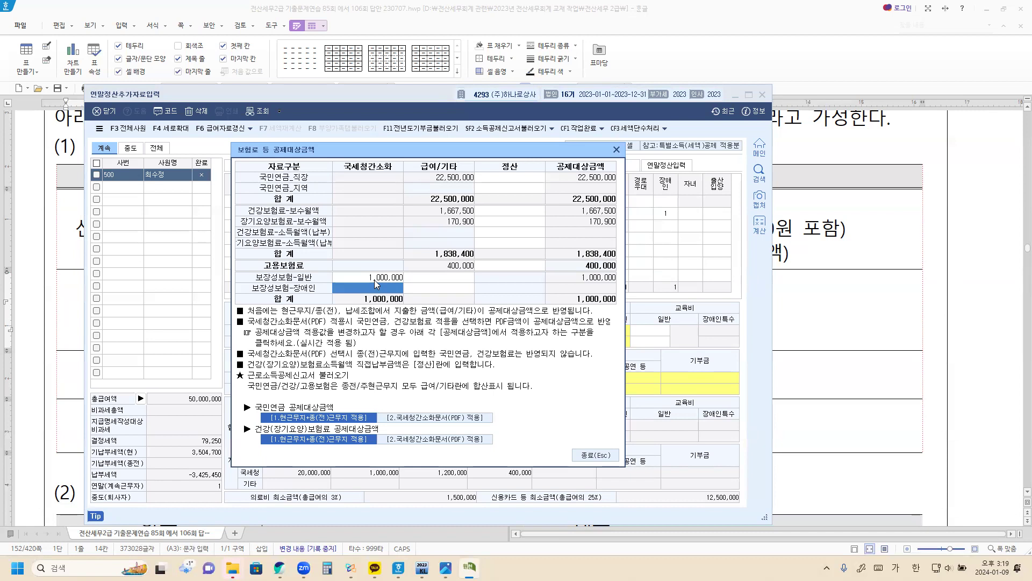
{"action": "left_click", "coordinate": [586, 456]}
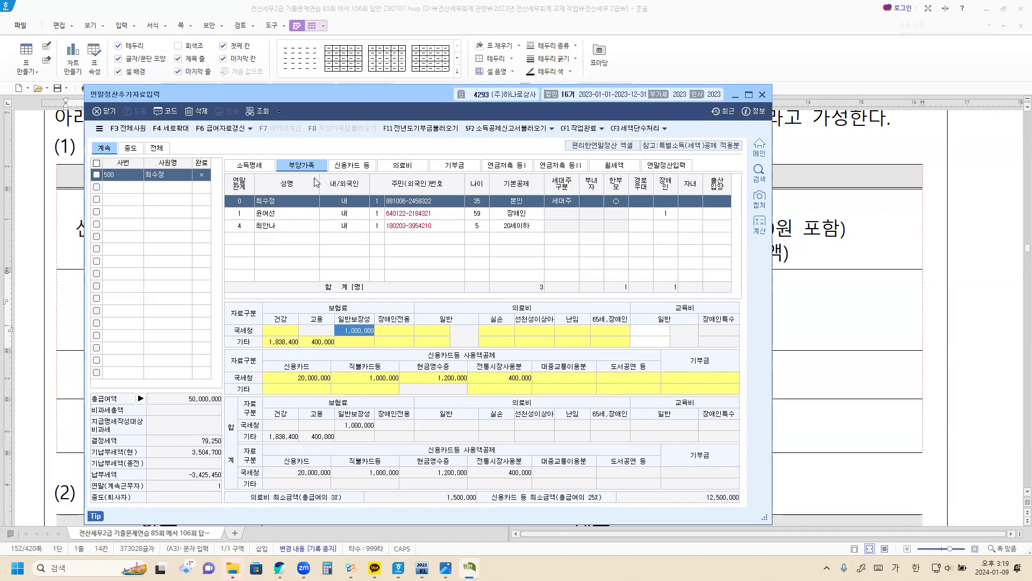
On the 의료비 tab, choose the employee herself as recipient with evidence code 1
{"action": "left_click", "coordinate": [402, 168]}
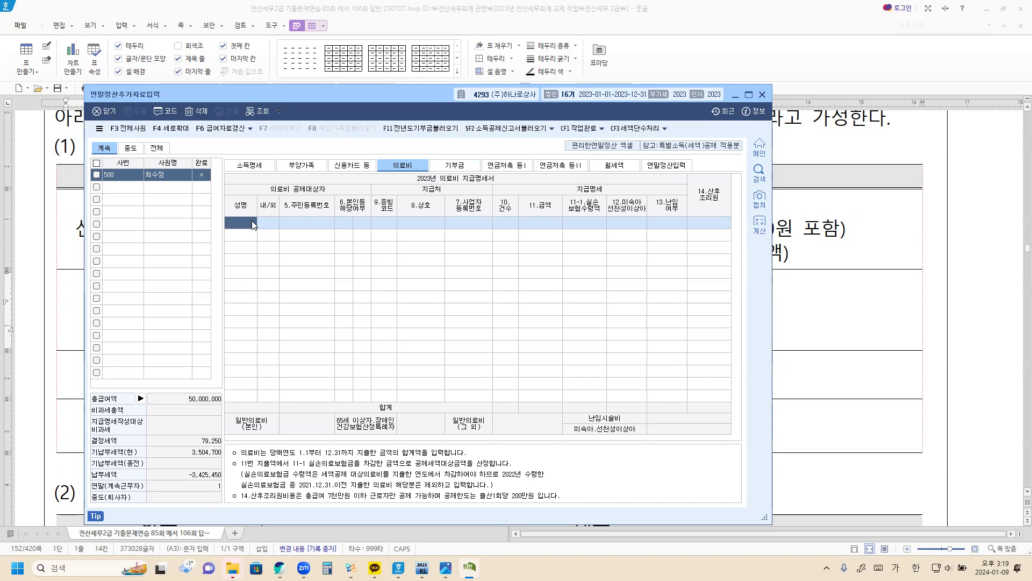
{"action": "key", "text": "F2"}
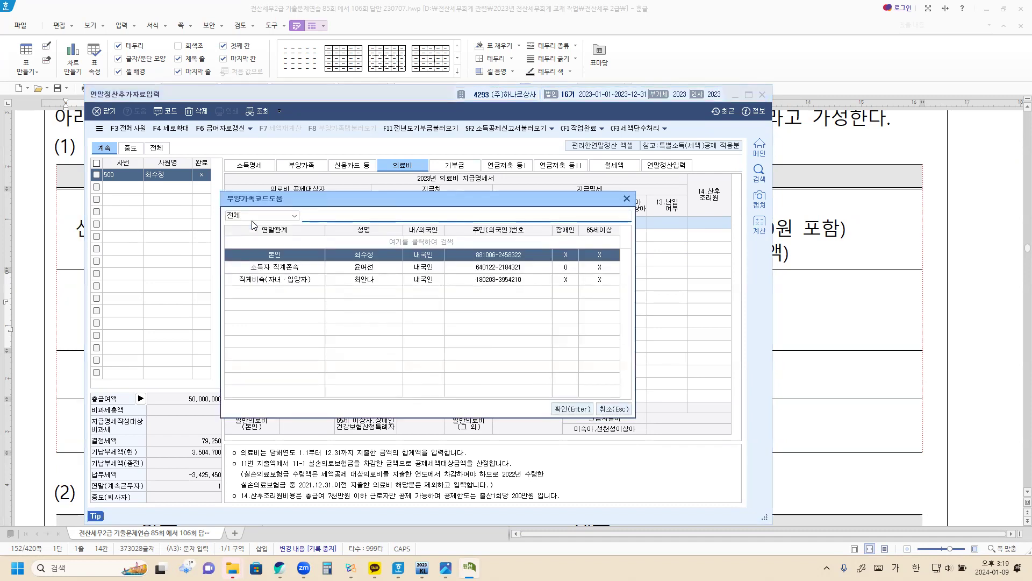
{"action": "key", "text": "Return"}
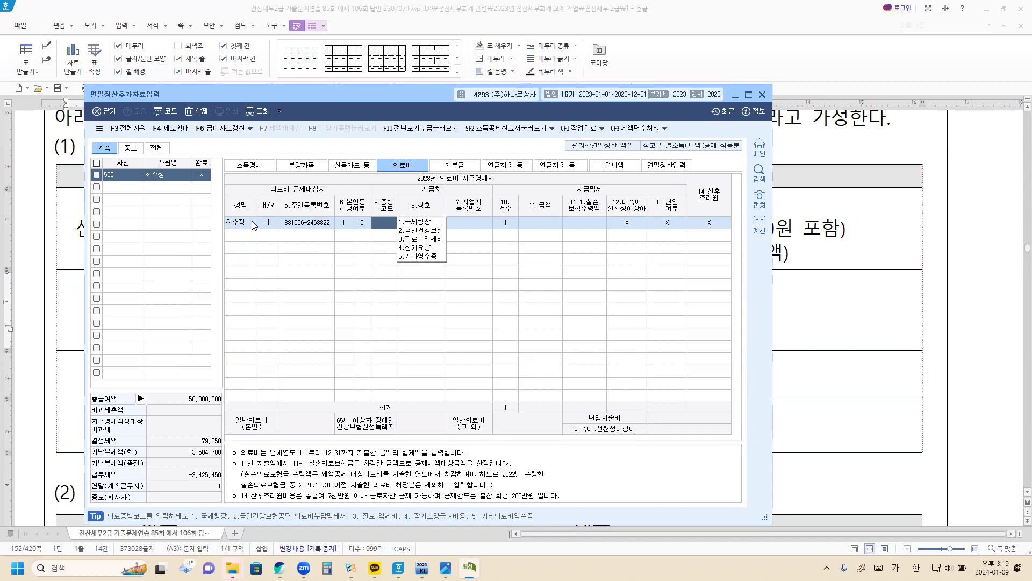
{"action": "type", "text": "1"}
{"action": "key", "text": "Return"}
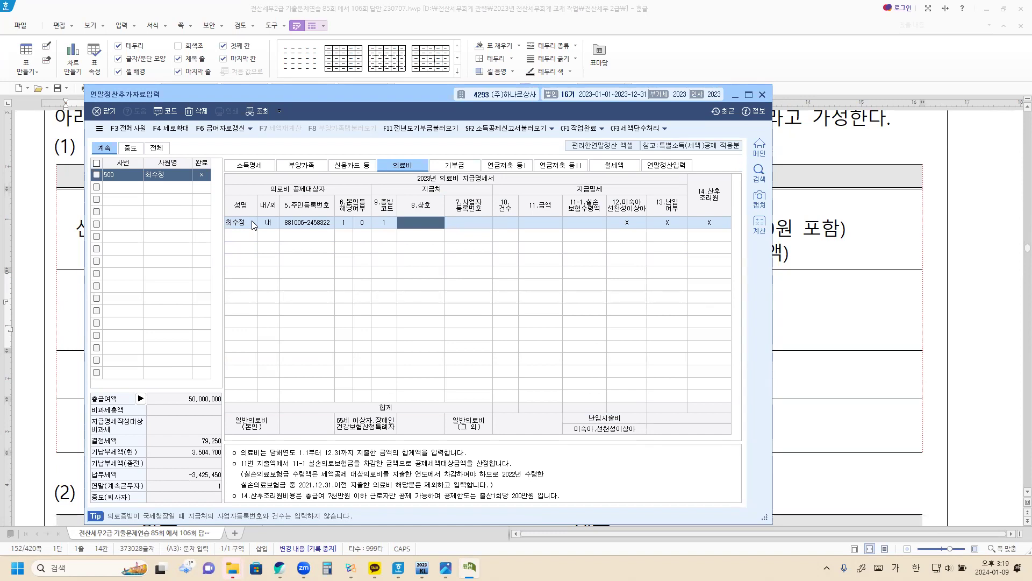
{"action": "key", "text": "Return"}
{"action": "key", "text": "Return"}
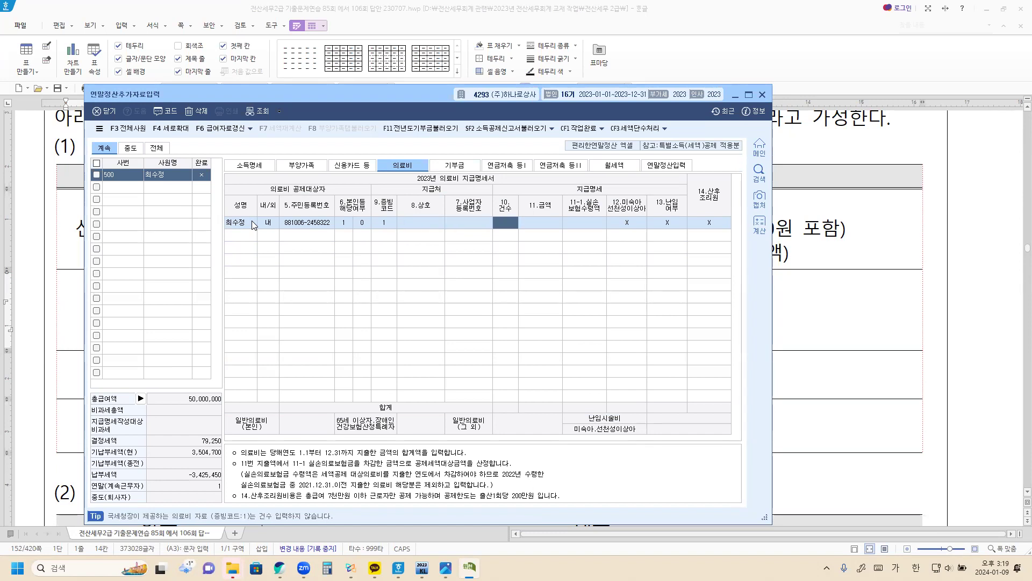
{"action": "key", "text": "Return"}
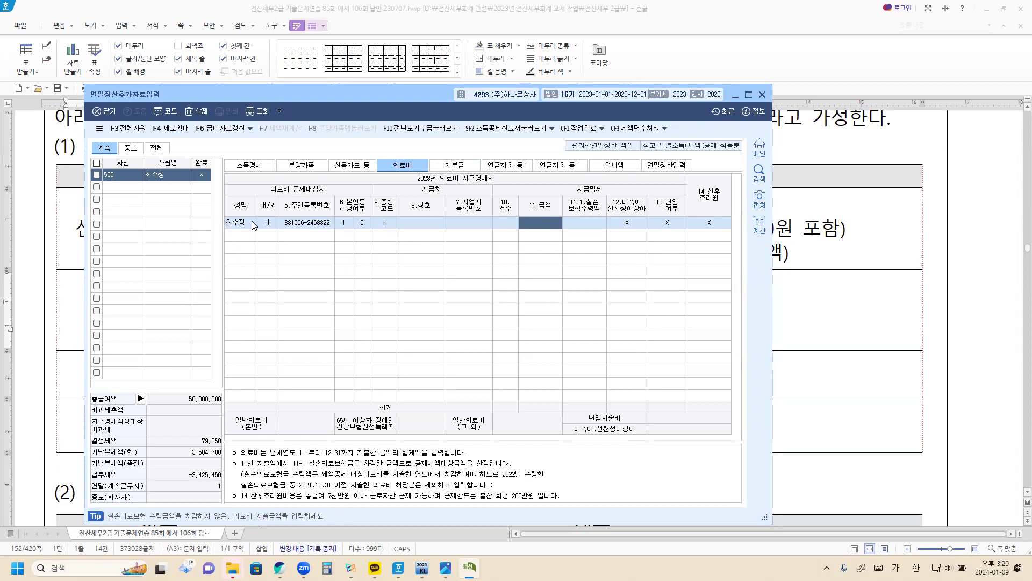
Enter the 500,000 medical expense and the 300,000 실손보험 reimbursement
{"action": "type", "text": "5000000"}
{"action": "key", "text": "Return"}
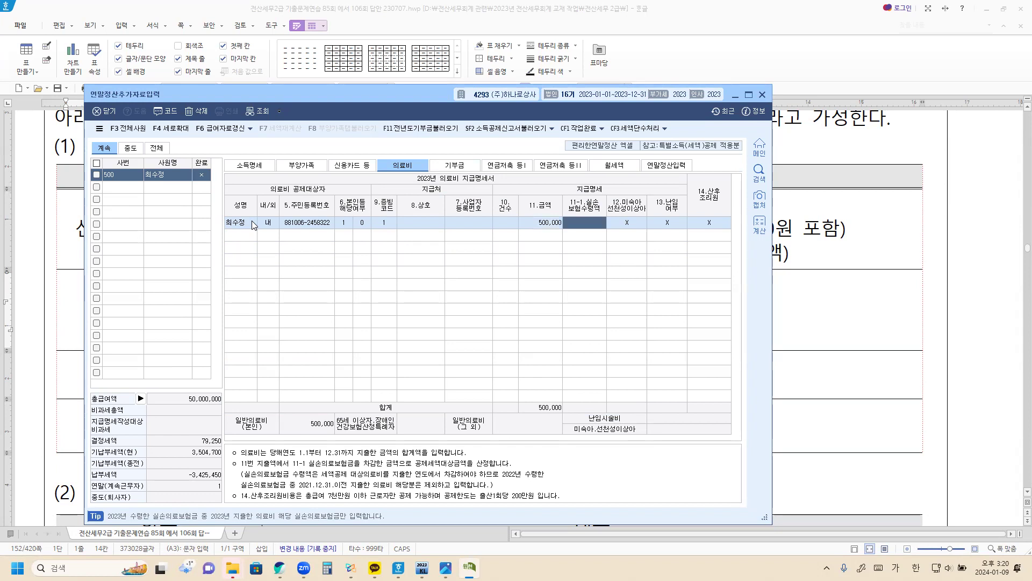
{"action": "type", "text": "3000000"}
{"action": "key", "text": "Return"}
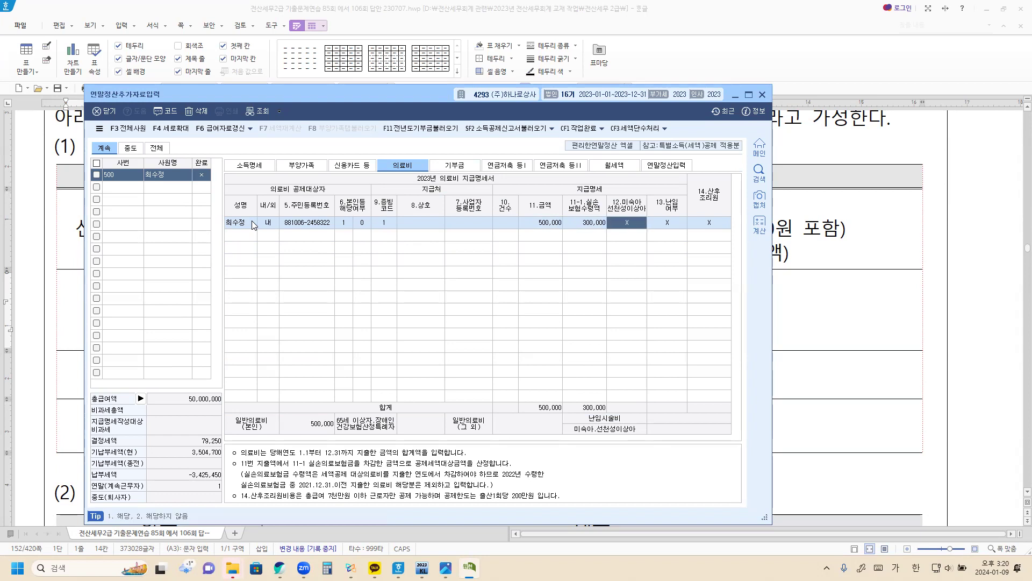
{"action": "left_click", "coordinate": [543, 224]}
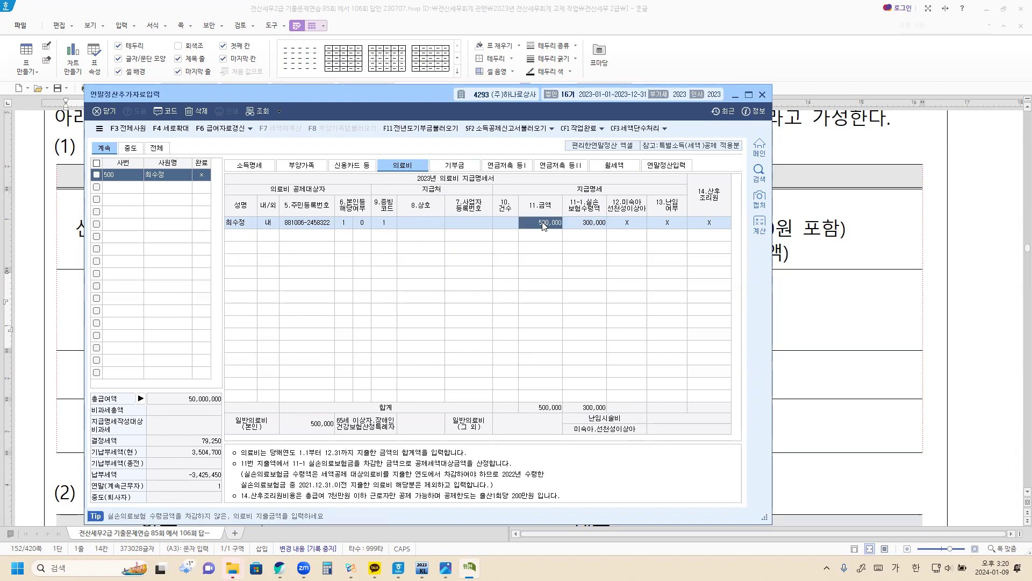
Enter 600,000, clear the insurance reimbursement, and revert the employee's medical expense to 500,000
{"action": "type", "text": "600000"}
{"action": "key", "text": "Return"}
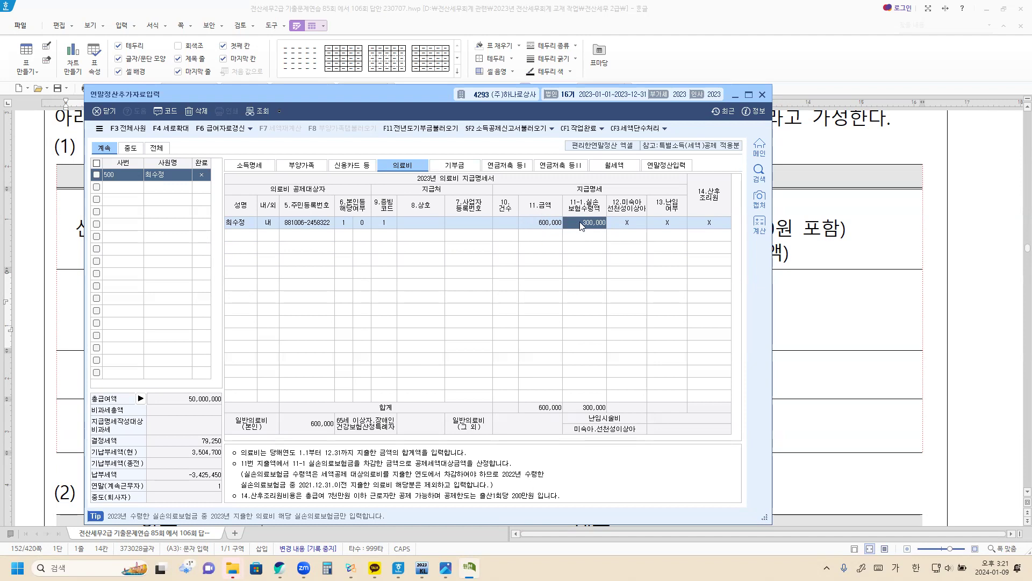
{"action": "key", "text": "Delete"}
{"action": "key", "text": "Return"}
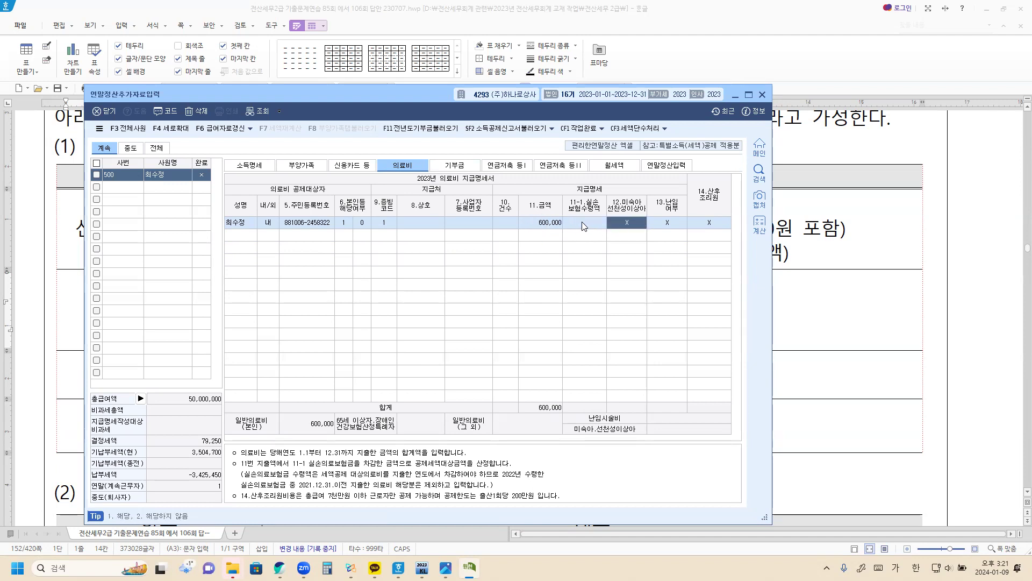
{"action": "left_click", "coordinate": [533, 228]}
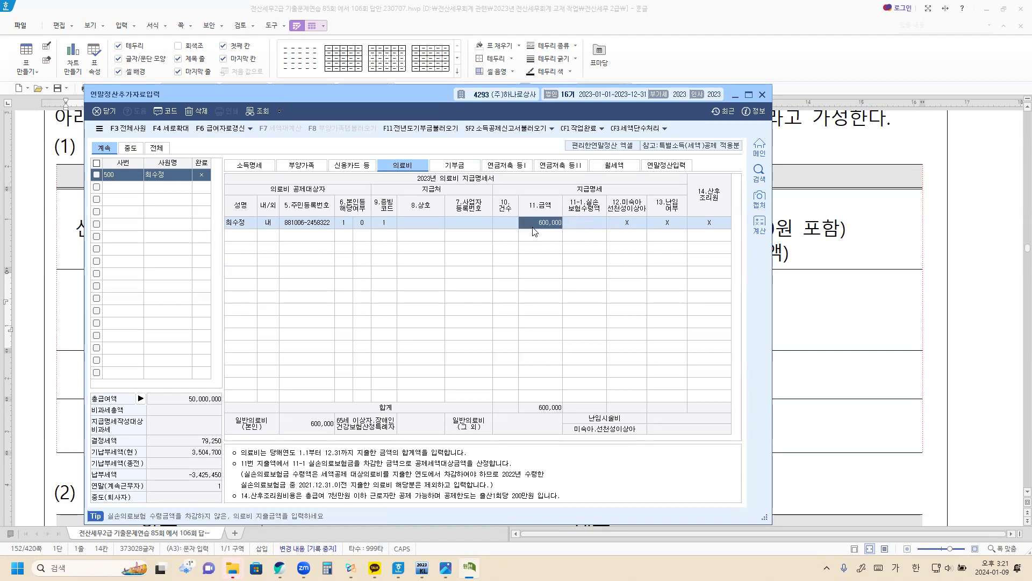
{"action": "type", "text": "500000"}
{"action": "key", "text": "Return"}
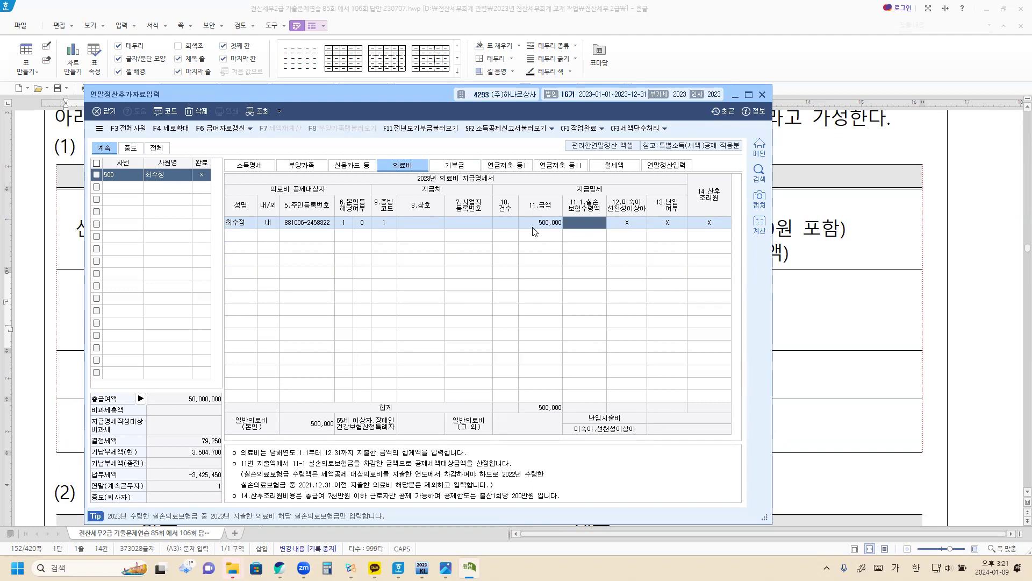
Set the employee's medical expense to 600,000 with a 300,000 실손 reimbursement, then return to 부양가족
{"action": "left_click", "coordinate": [533, 228]}
{"action": "type", "text": "600000"}
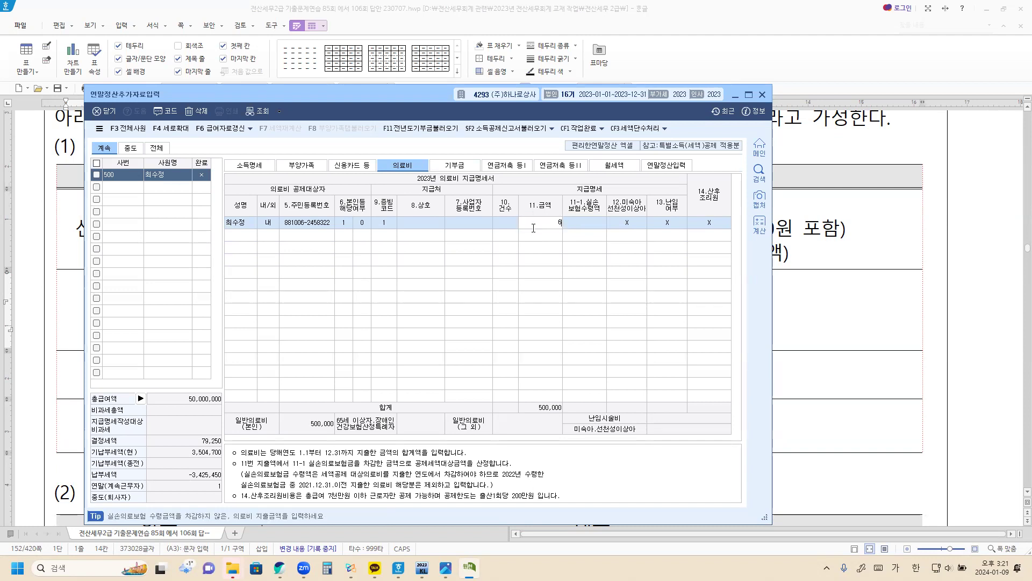
{"action": "key", "text": "Return"}
{"action": "type", "text": "3000000"}
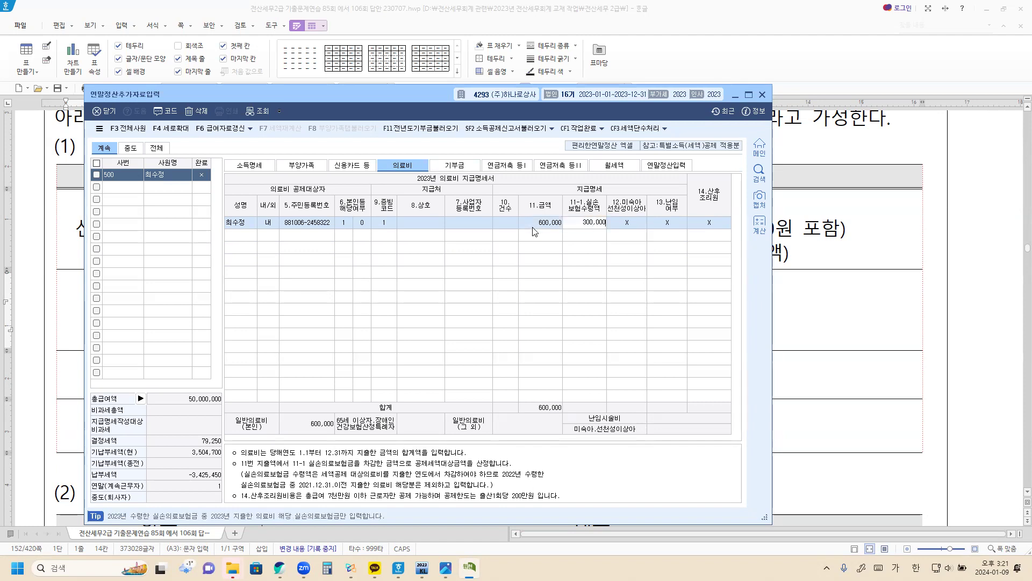
{"action": "key", "text": "Return"}
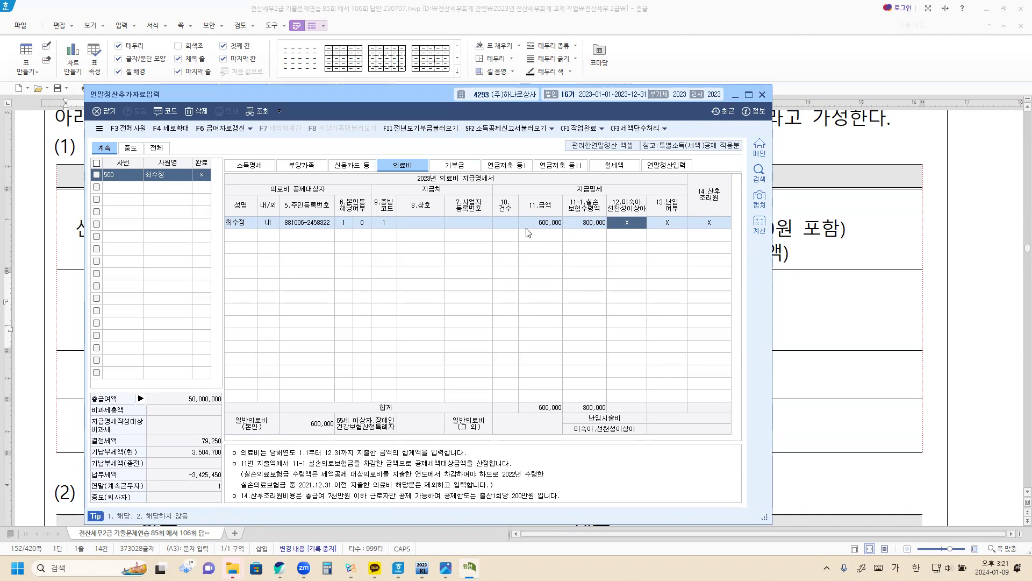
{"action": "left_click", "coordinate": [305, 167]}
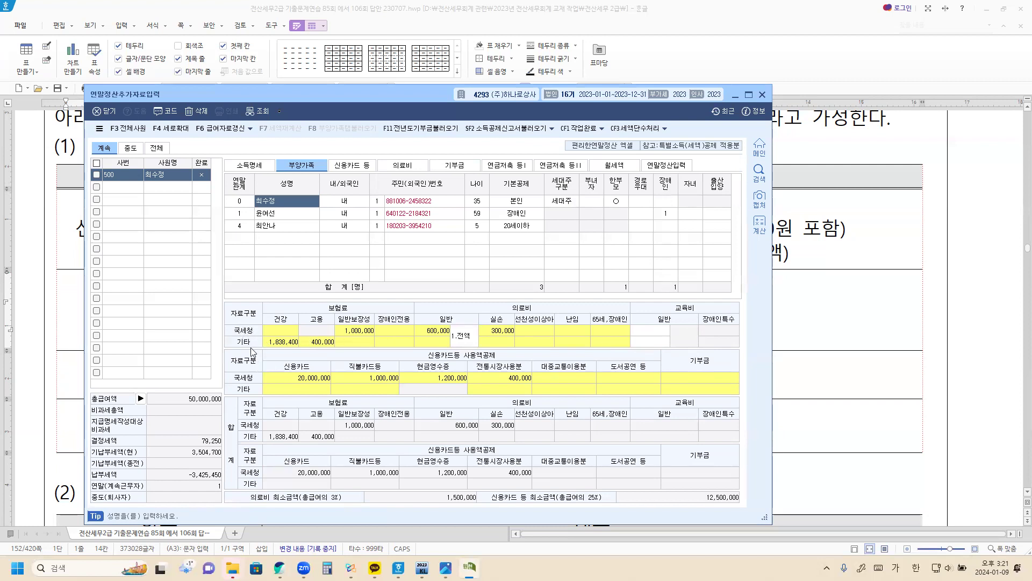
Enter 2,000,000 as the employee's own 국세청 general education expense, coded 4.본인
{"action": "left_click", "coordinate": [668, 333]}
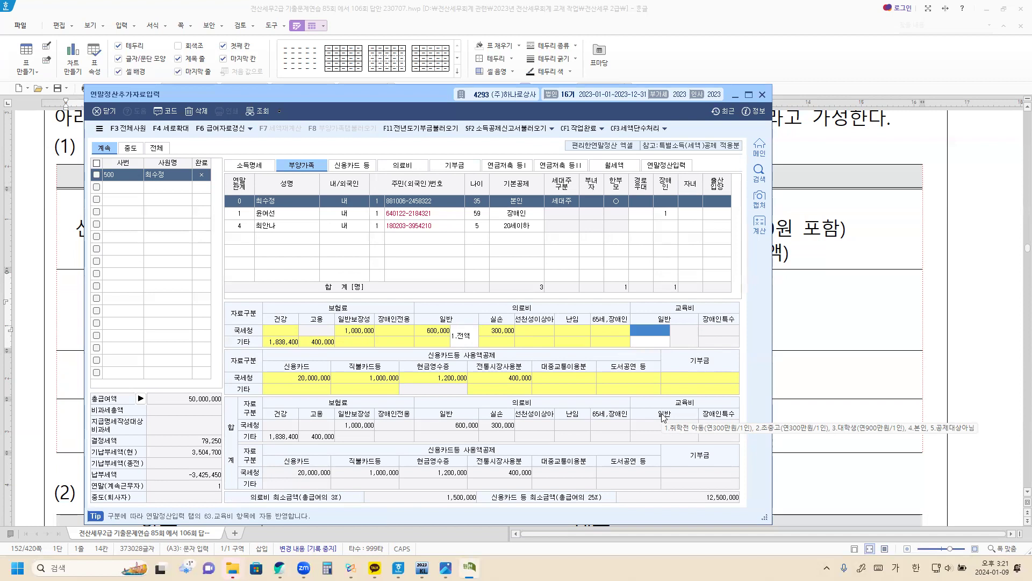
{"action": "type", "text": "2000000"}
{"action": "key", "text": "Return"}
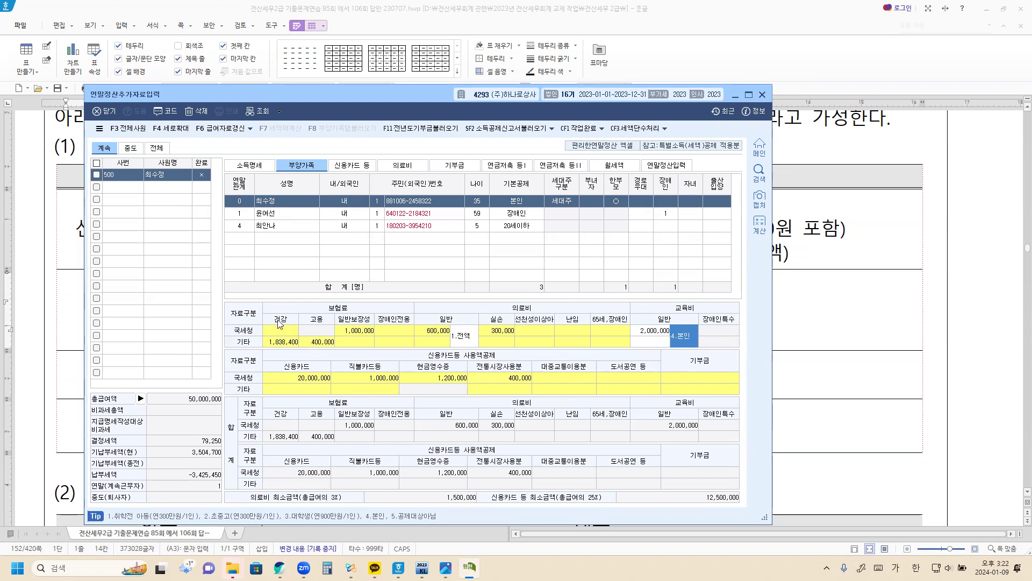
{"action": "left_click", "coordinate": [272, 215]}
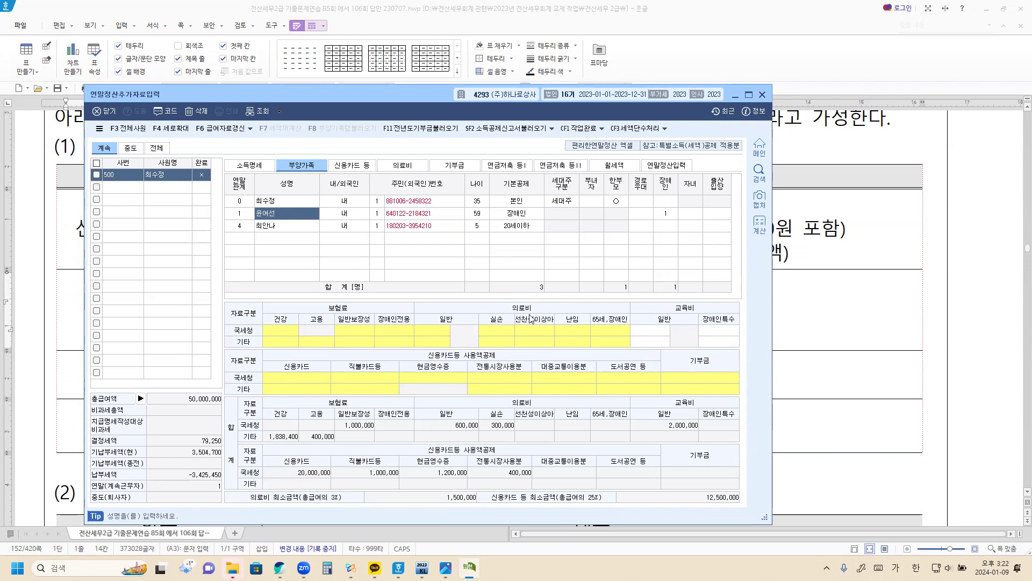
Record 2,000,000 of 국세청 장애인 보장성보험 premiums for the parent in the insurance breakdown
{"action": "left_click", "coordinate": [357, 331]}
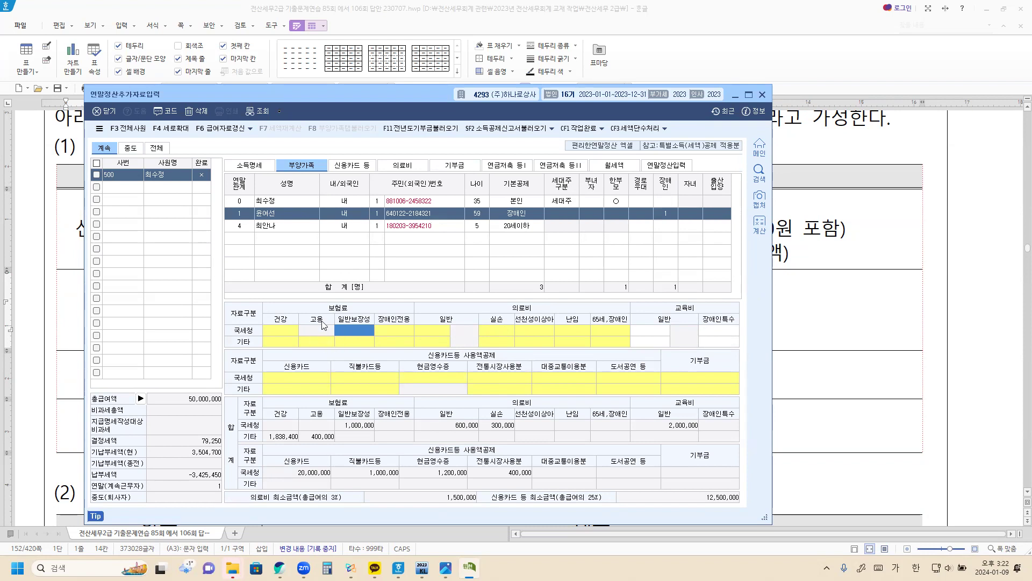
{"action": "double_click", "coordinate": [366, 330]}
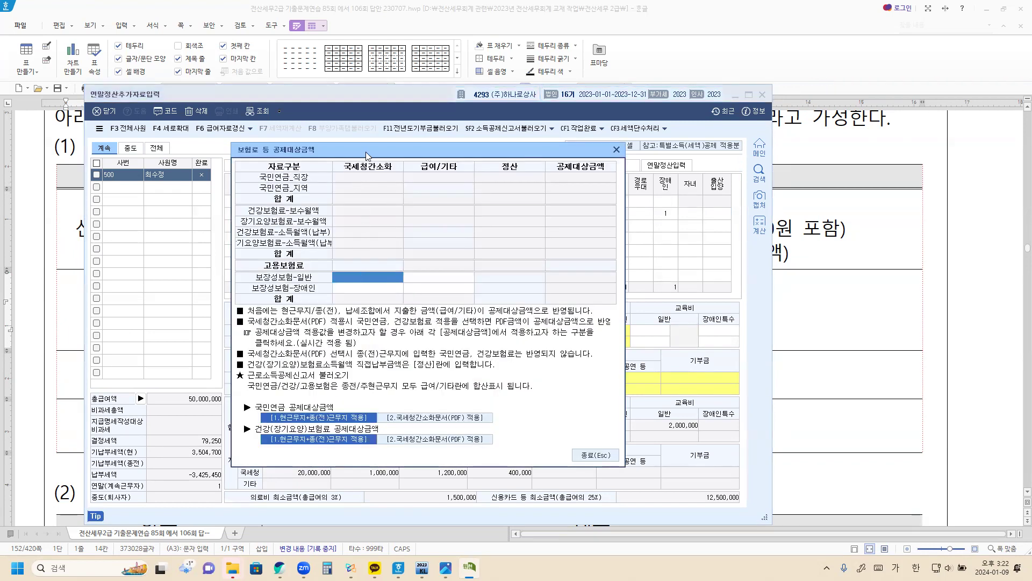
{"action": "left_click", "coordinate": [368, 287]}
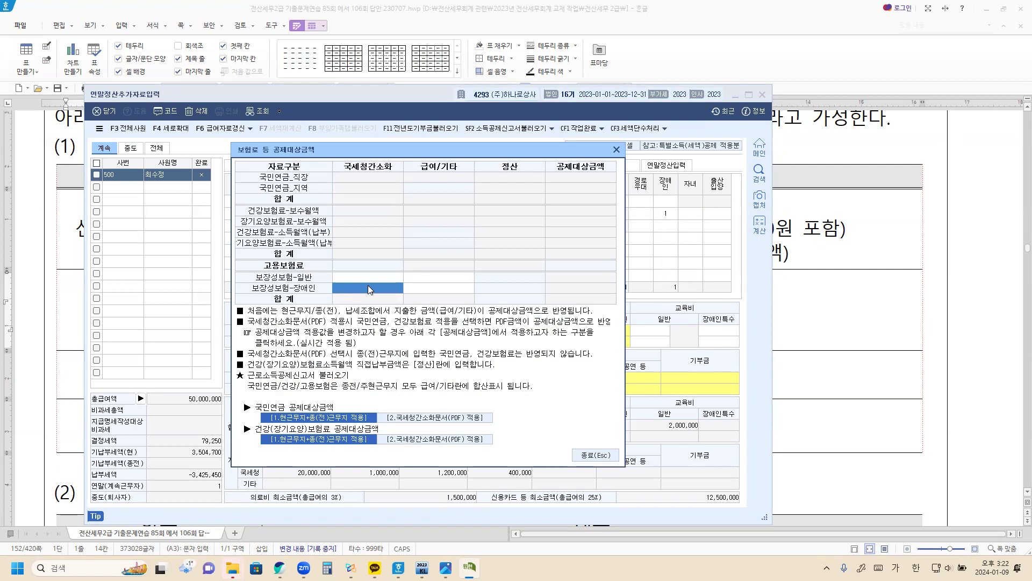
{"action": "type", "text": "2000000"}
{"action": "key", "text": "Return"}
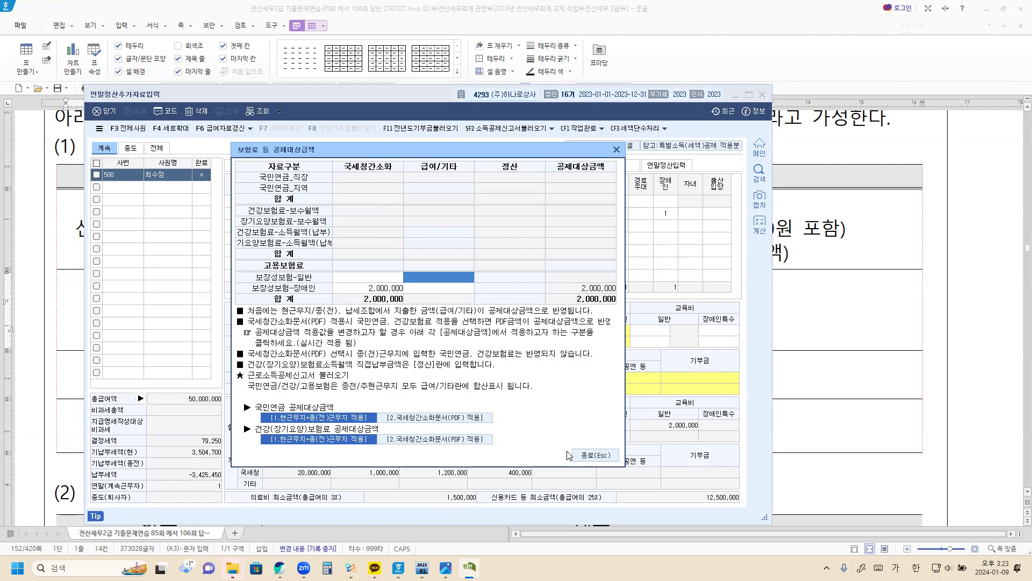
{"action": "left_click", "coordinate": [582, 456]}
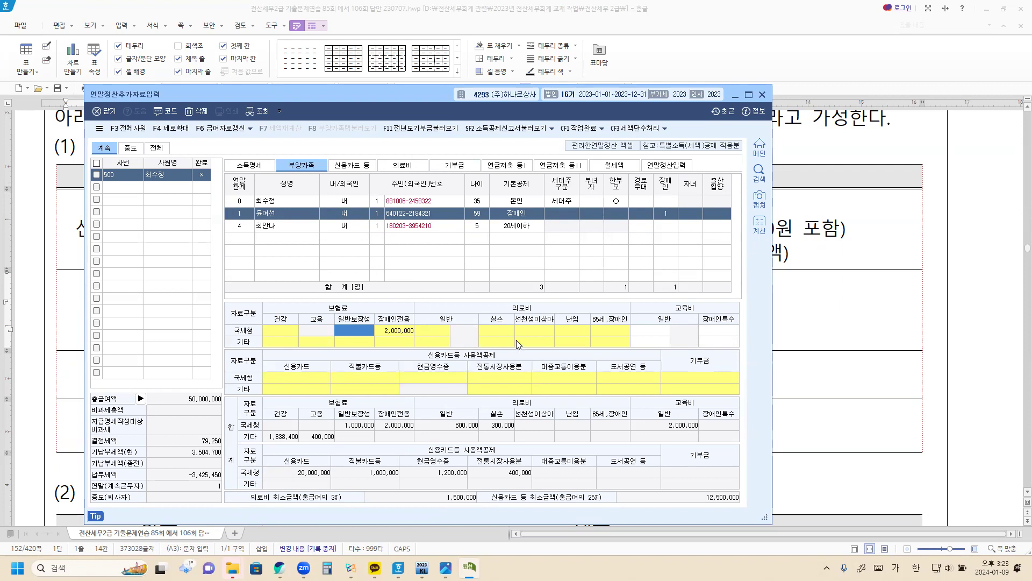
Add the parent (소득자 직계존속) to the 의료비 tab with evidence code 1 and 1,200,000 expense
{"action": "left_click", "coordinate": [408, 169]}
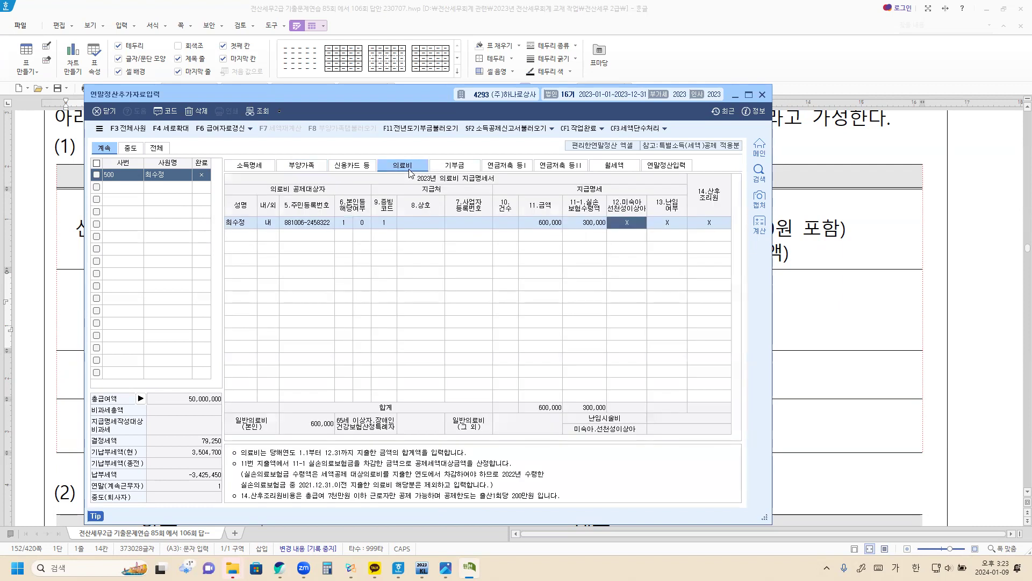
{"action": "left_click", "coordinate": [248, 240]}
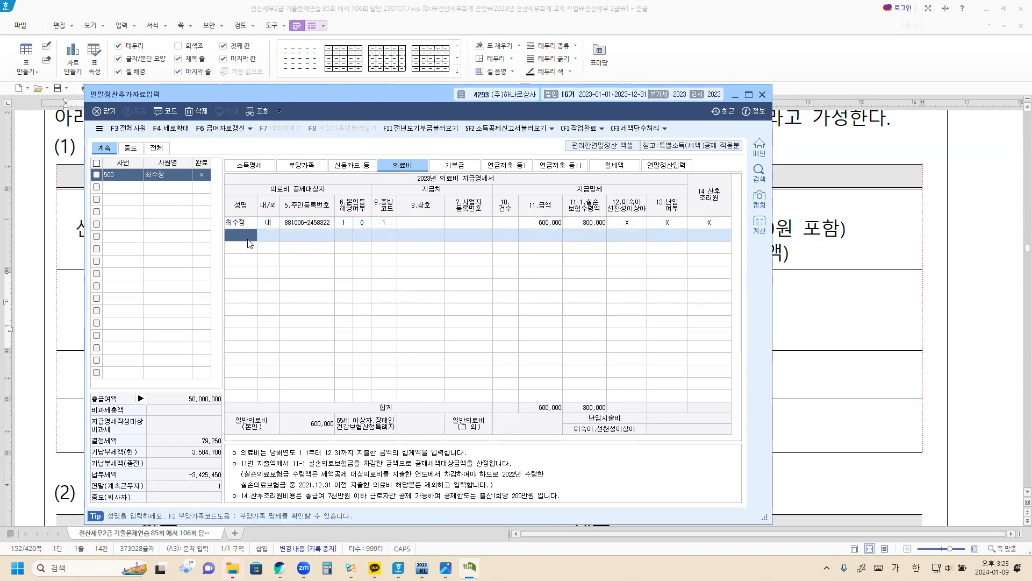
{"action": "key", "text": "F2"}
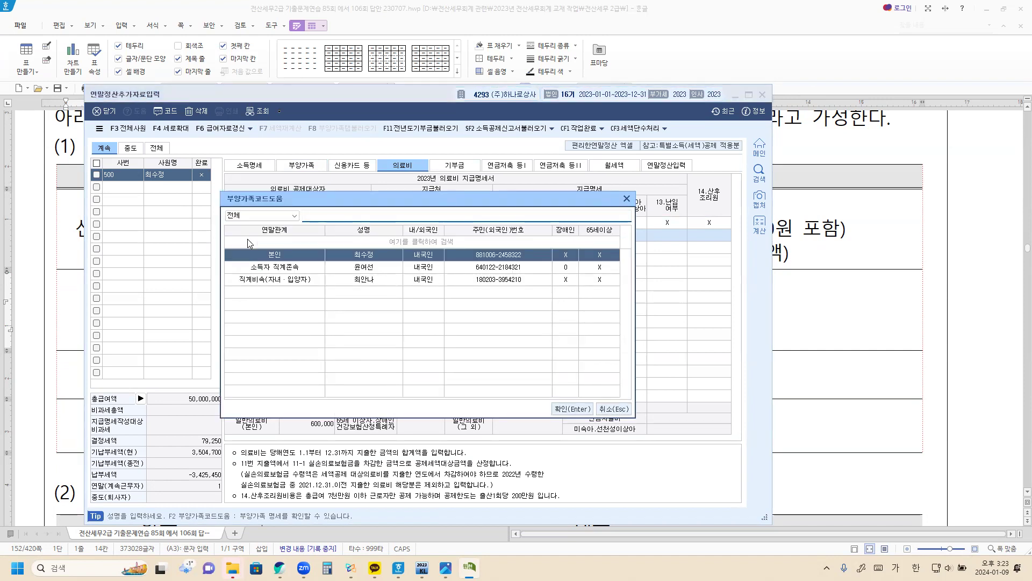
{"action": "key", "text": "Down"}
{"action": "key", "text": "Return"}
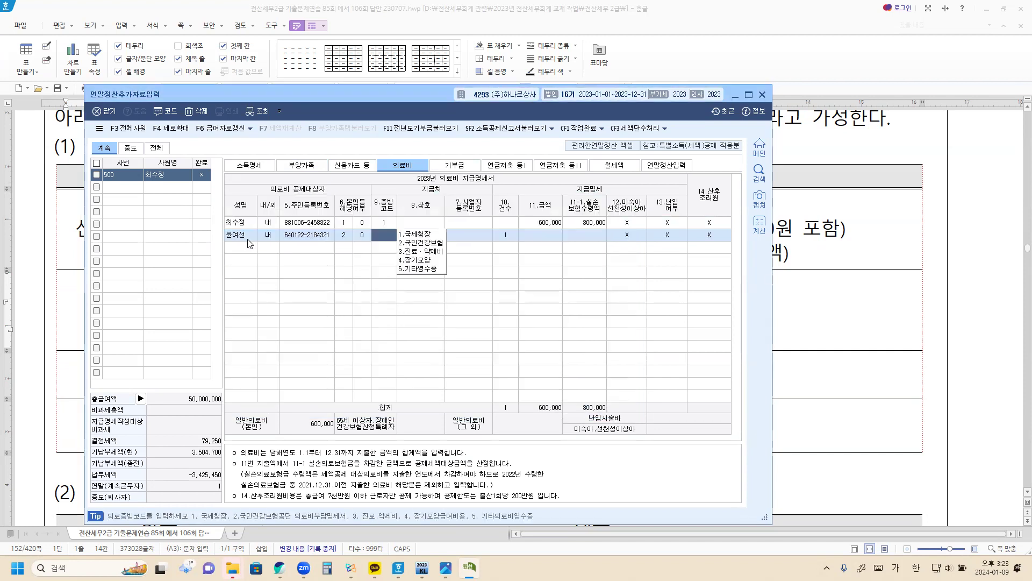
{"action": "type", "text": "1"}
{"action": "key", "text": "Return"}
{"action": "key", "text": "Return"}
{"action": "key", "text": "Return"}
{"action": "key", "text": "Return"}
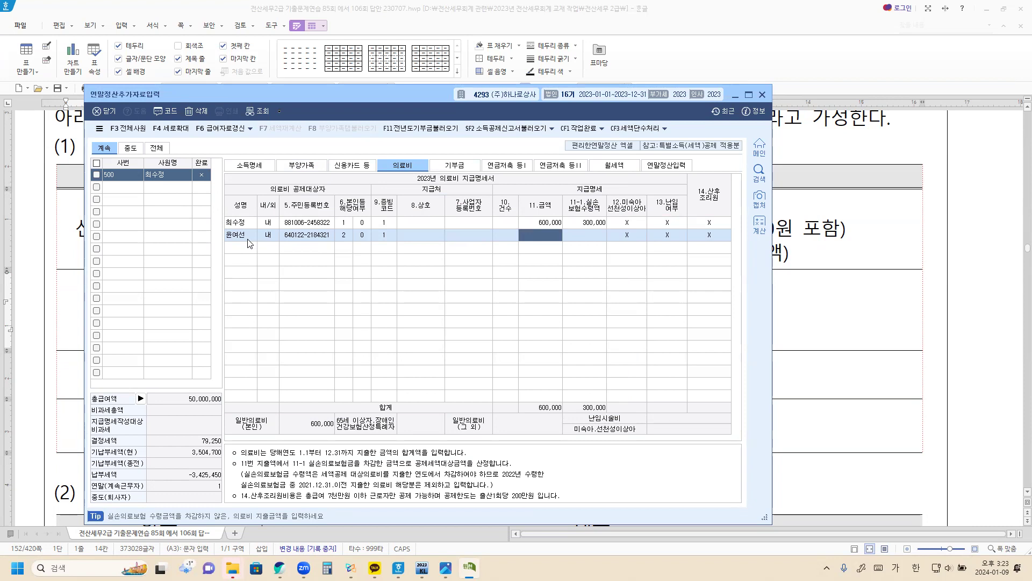
{"action": "type", "text": "1200000"}
{"action": "key", "text": "Return"}
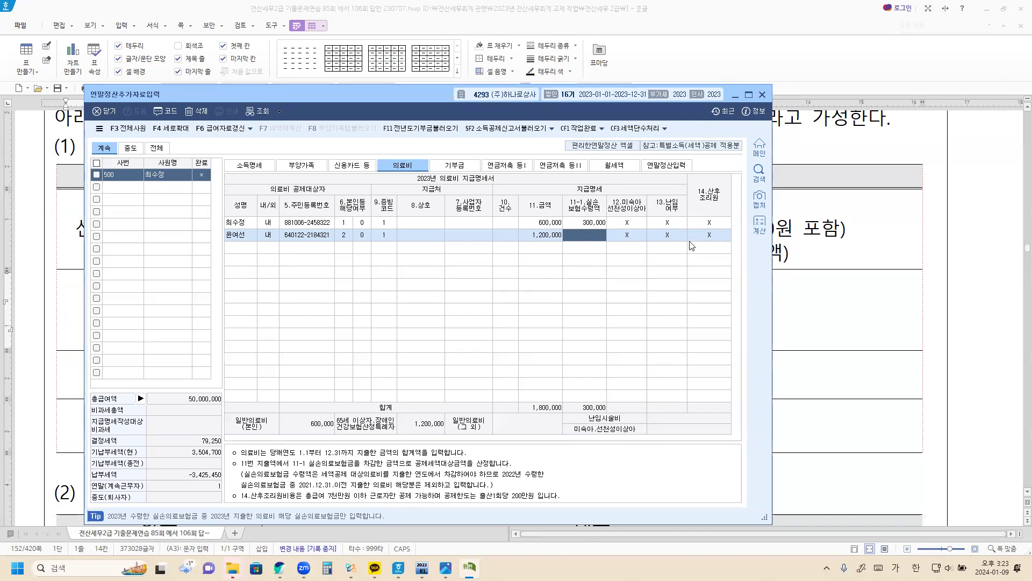
{"action": "left_click", "coordinate": [250, 250]}
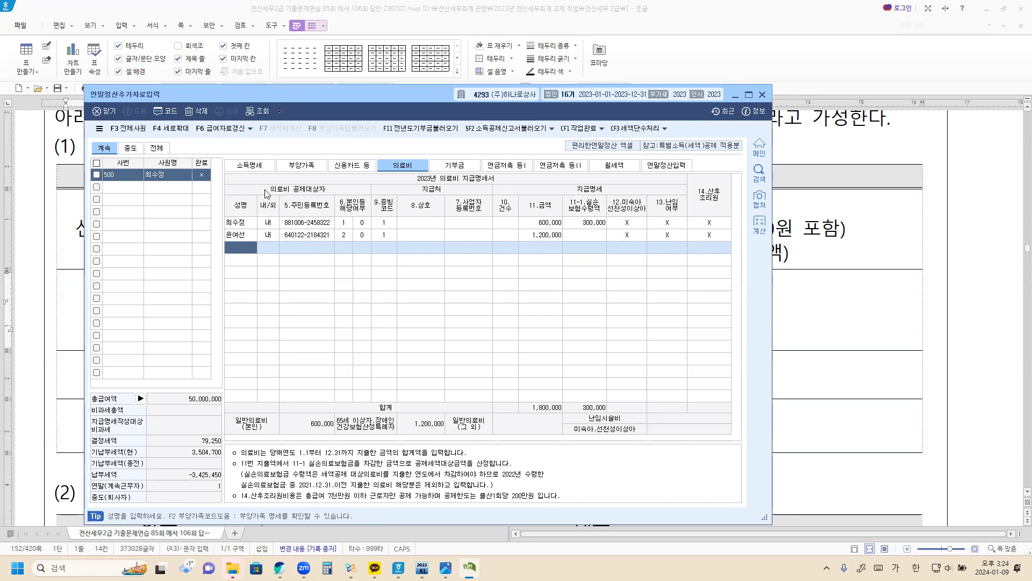
Enter 500,000 국세청 general education expense for the five-year-old child, coded 1.취학전
{"action": "left_click", "coordinate": [304, 168]}
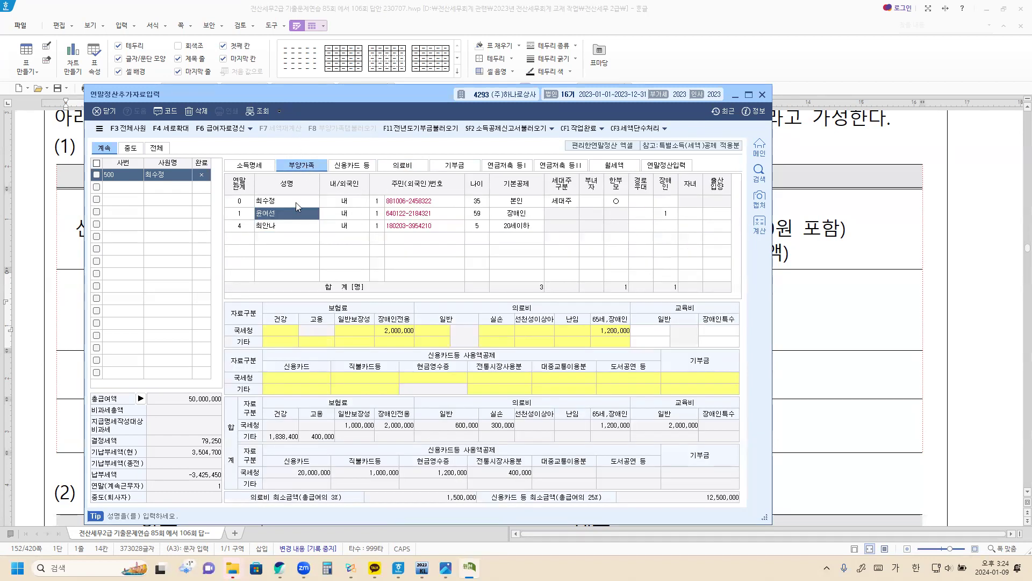
{"action": "left_click", "coordinate": [295, 229]}
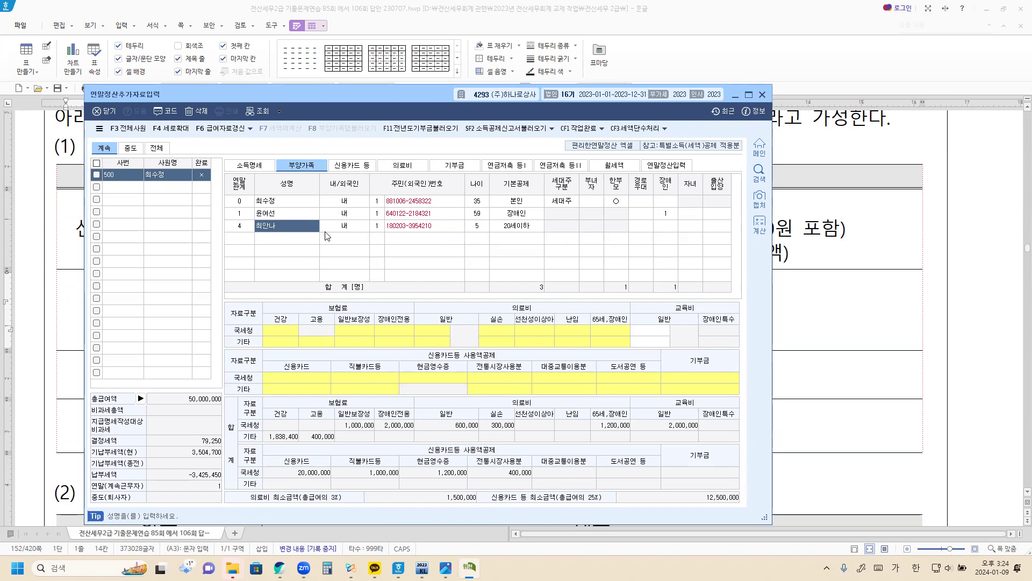
{"action": "left_click", "coordinate": [656, 334]}
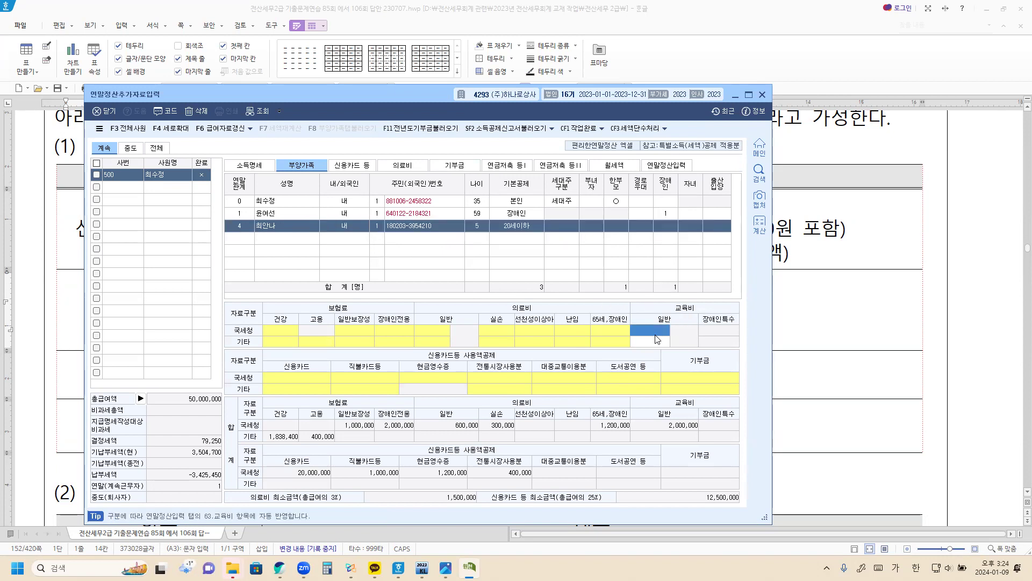
{"action": "type", "text": "5000000"}
{"action": "key", "text": "Return"}
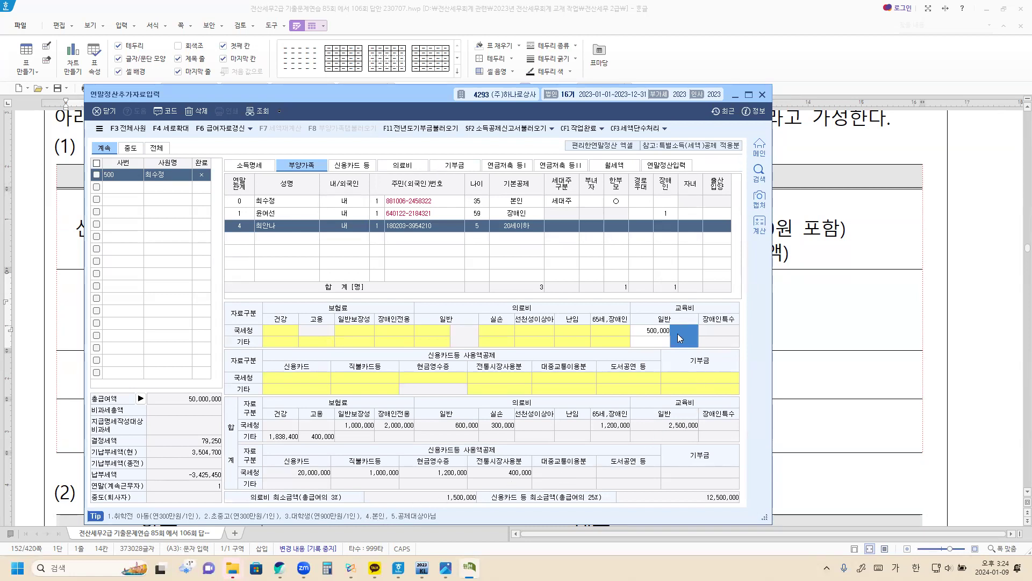
{"action": "type", "text": "1"}
{"action": "key", "text": "Return"}
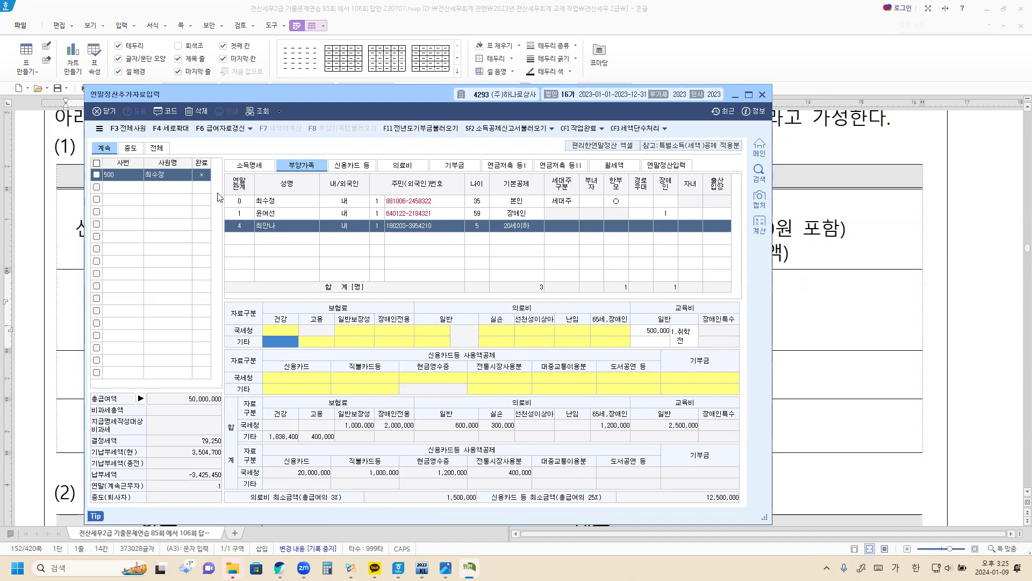
Add the five-year-old child to the 의료비 statement with 1.국세청장 evidence and a 500,000 expense
{"action": "left_click", "coordinate": [404, 168]}
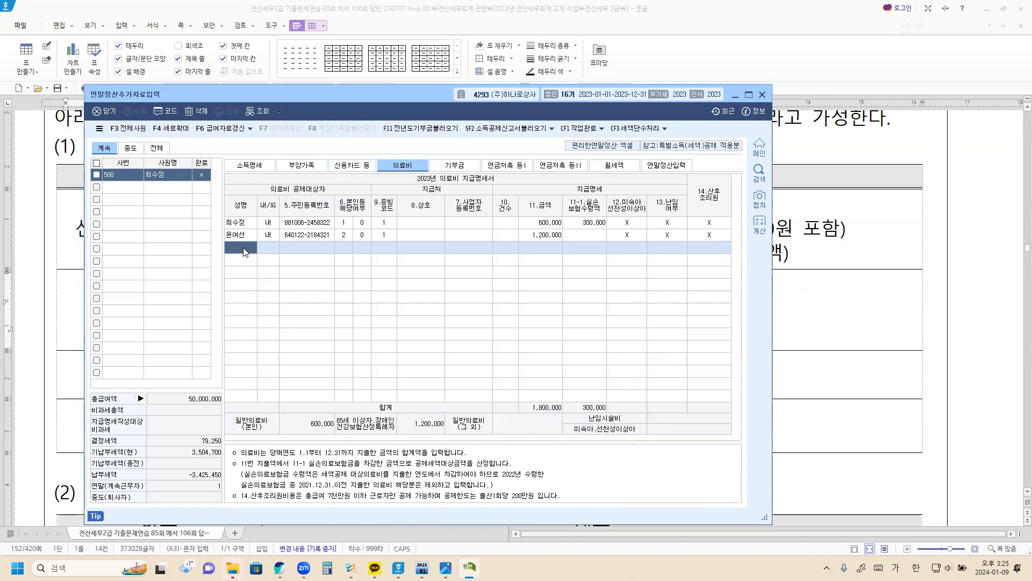
{"action": "key", "text": "F2"}
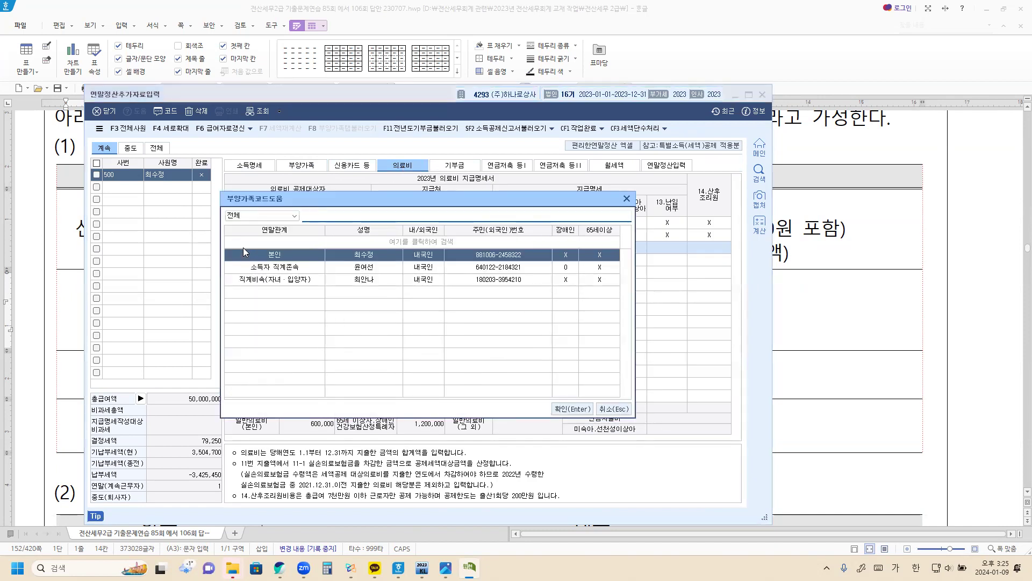
{"action": "left_click", "coordinate": [294, 279]}
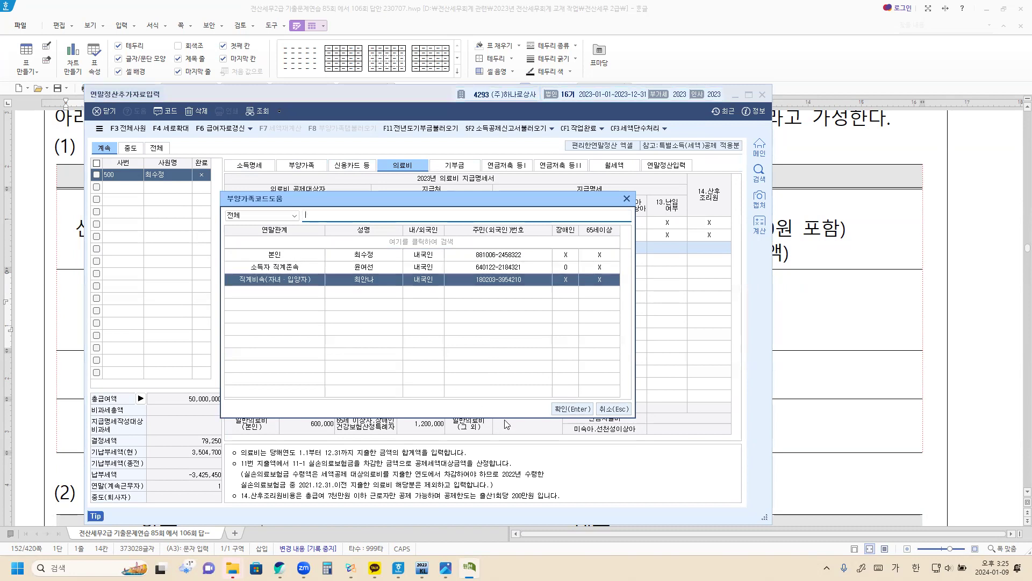
{"action": "left_click", "coordinate": [574, 409]}
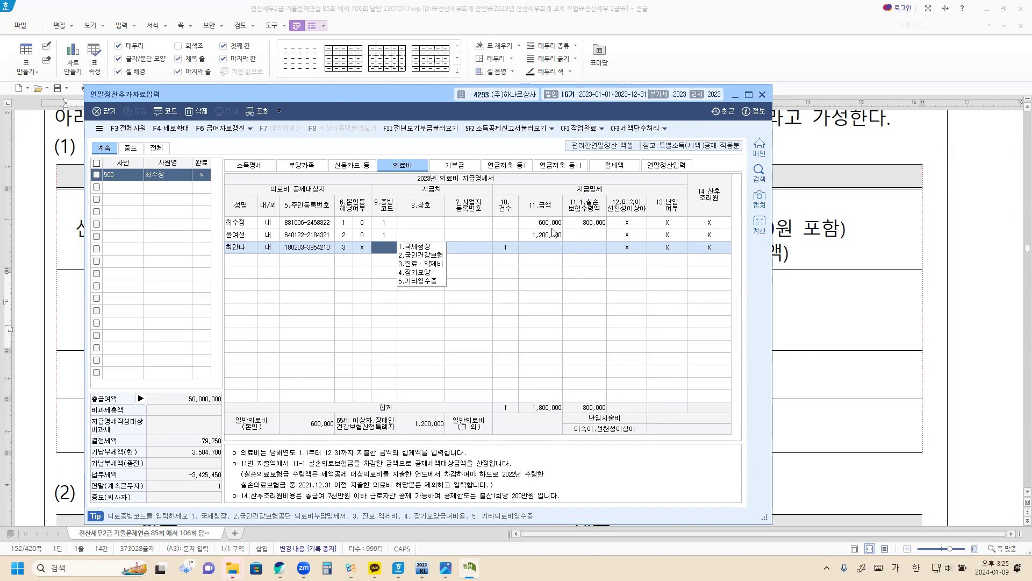
{"action": "left_click", "coordinate": [423, 247]}
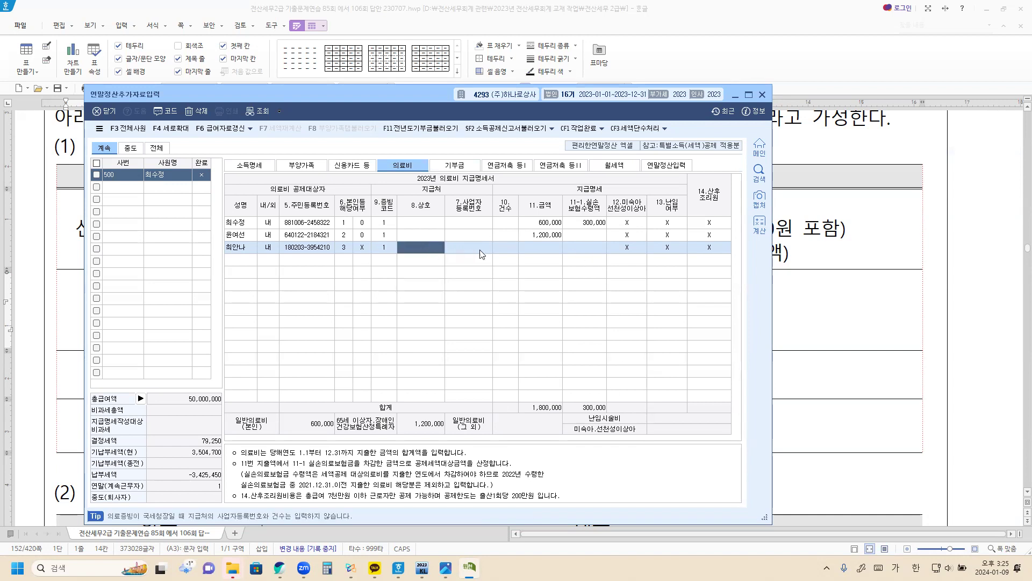
{"action": "left_click", "coordinate": [524, 247]}
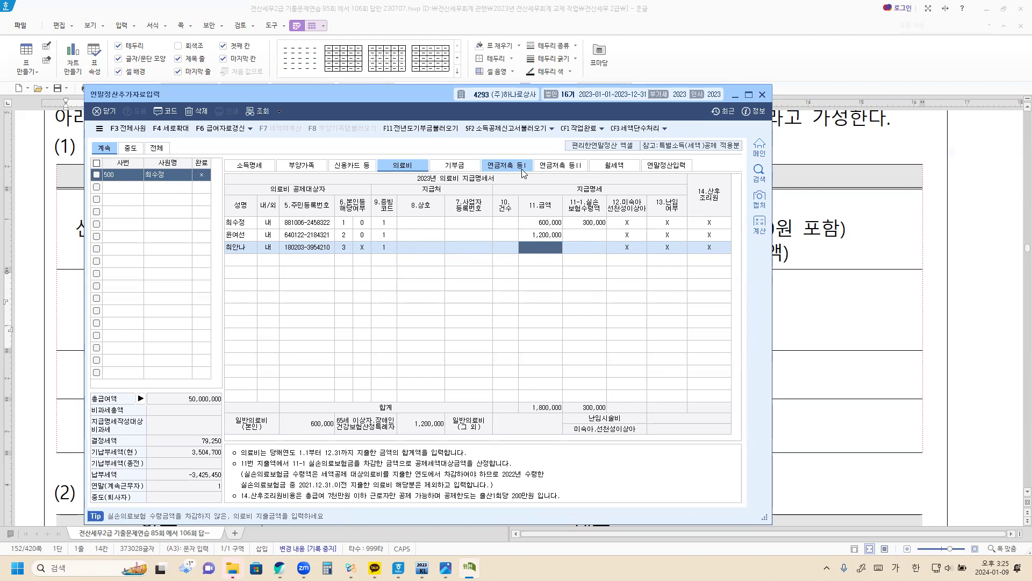
{"action": "type", "text": "5000000"}
{"action": "key", "text": "Return"}
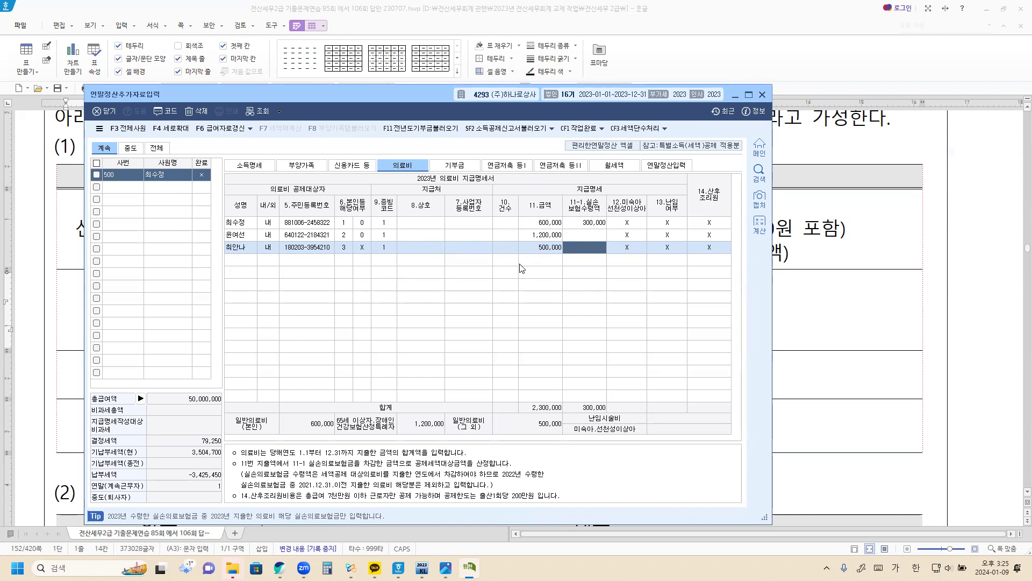
Pull the 부양가족 amounts into 연말정산입력 with F8 and check rows 61–63
{"action": "left_click", "coordinate": [678, 164]}
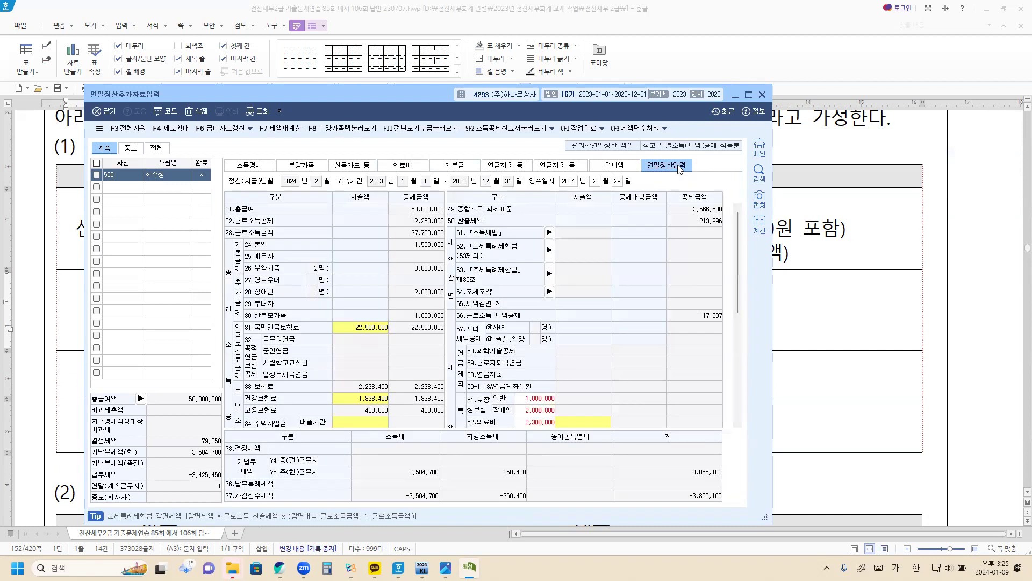
{"action": "left_click", "coordinate": [349, 129]}
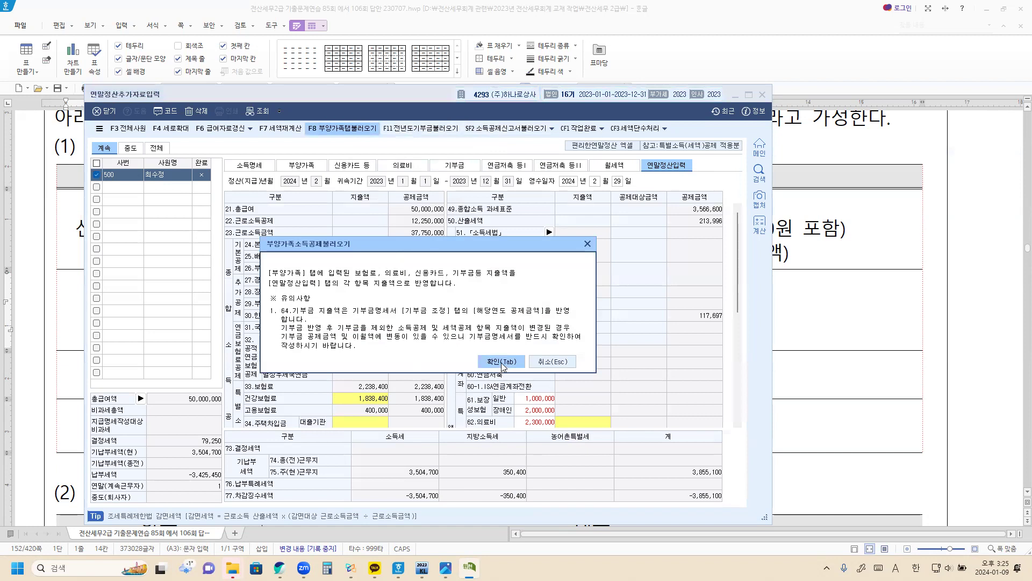
{"action": "left_click", "coordinate": [501, 363]}
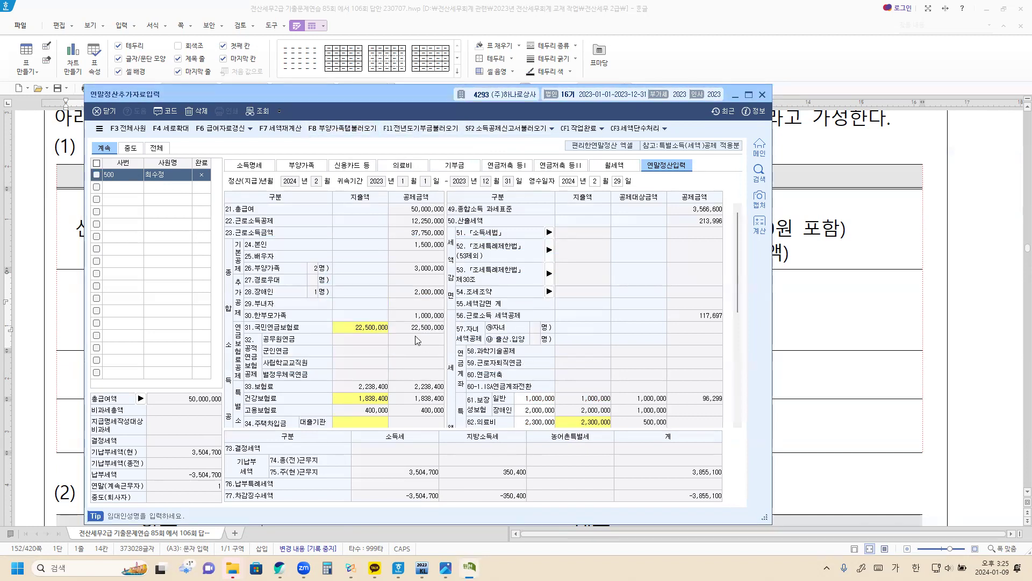
{"action": "scroll", "coordinate": [320, 325], "scroll_direction": "down", "scroll_amount": 3}
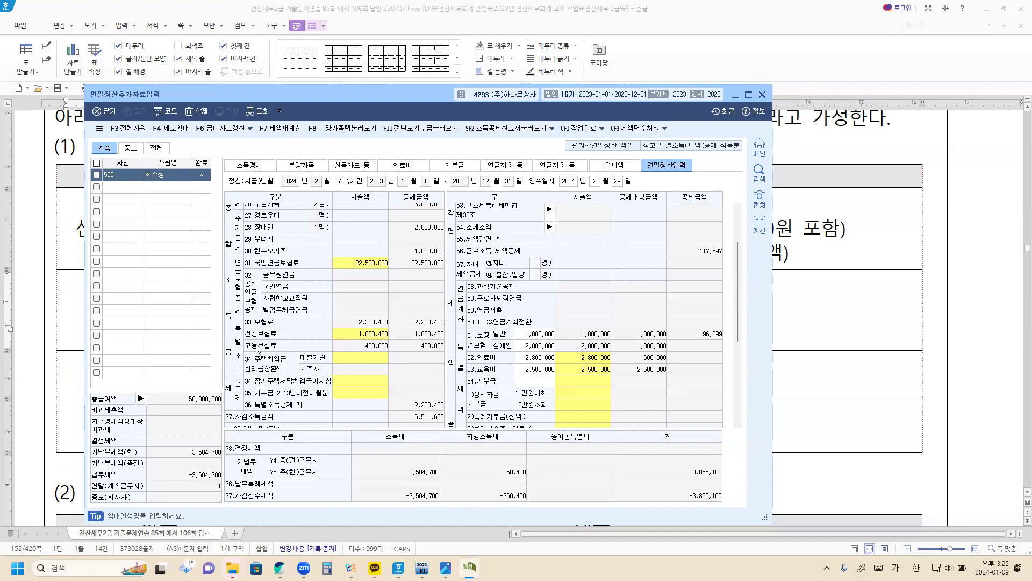
{"action": "scroll", "coordinate": [266, 347], "scroll_direction": "down", "scroll_amount": 8}
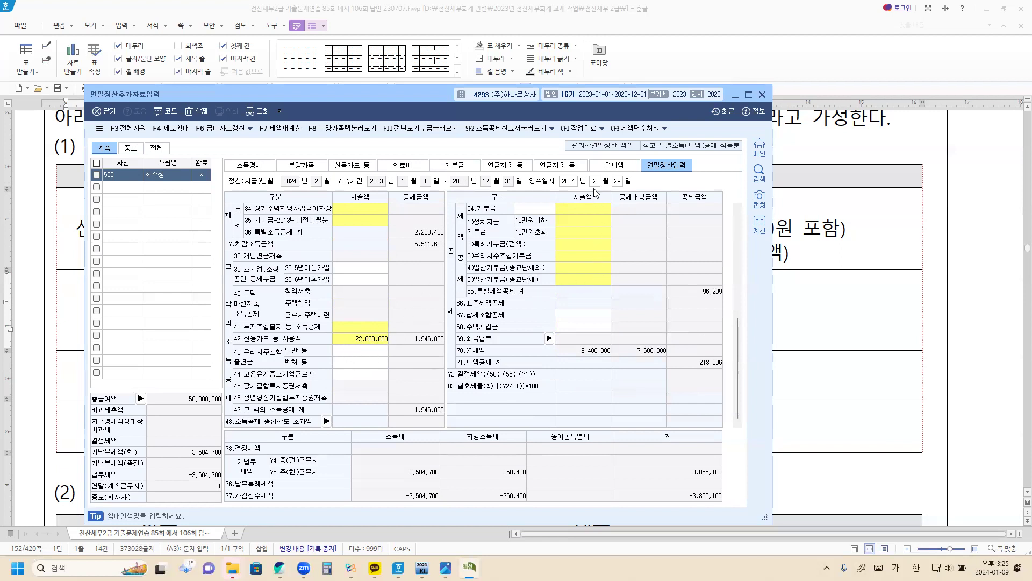
{"action": "scroll", "coordinate": [618, 252], "scroll_direction": "up", "scroll_amount": 4}
{"action": "scroll", "coordinate": [691, 316], "scroll_direction": "down", "scroll_amount": 3}
{"action": "scroll", "coordinate": [690, 317], "scroll_direction": "up", "scroll_amount": 3}
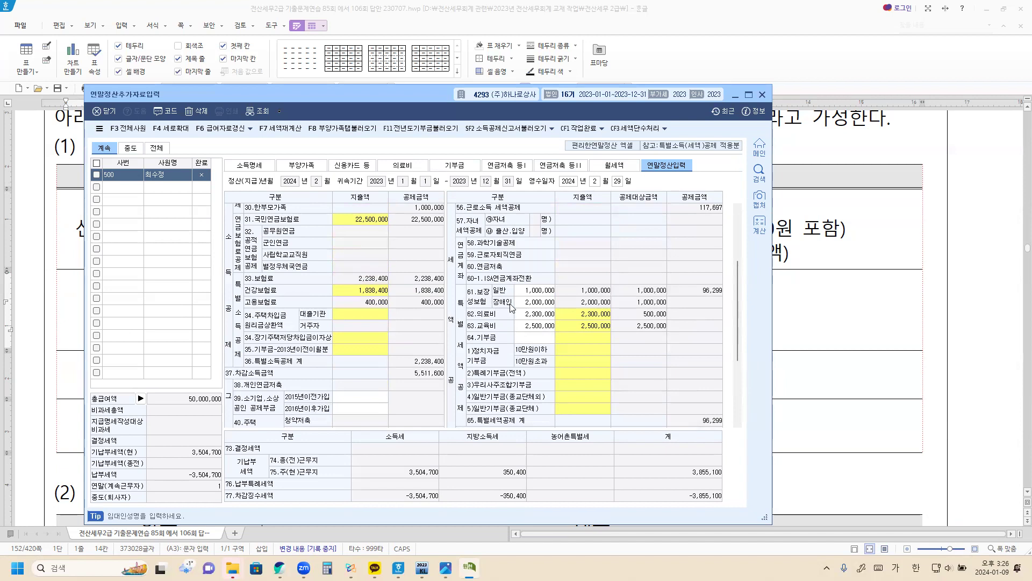
Inspect the insurance premium cells and the 62.의료비 2,300,000 breakdown popup
{"action": "left_click", "coordinate": [552, 293]}
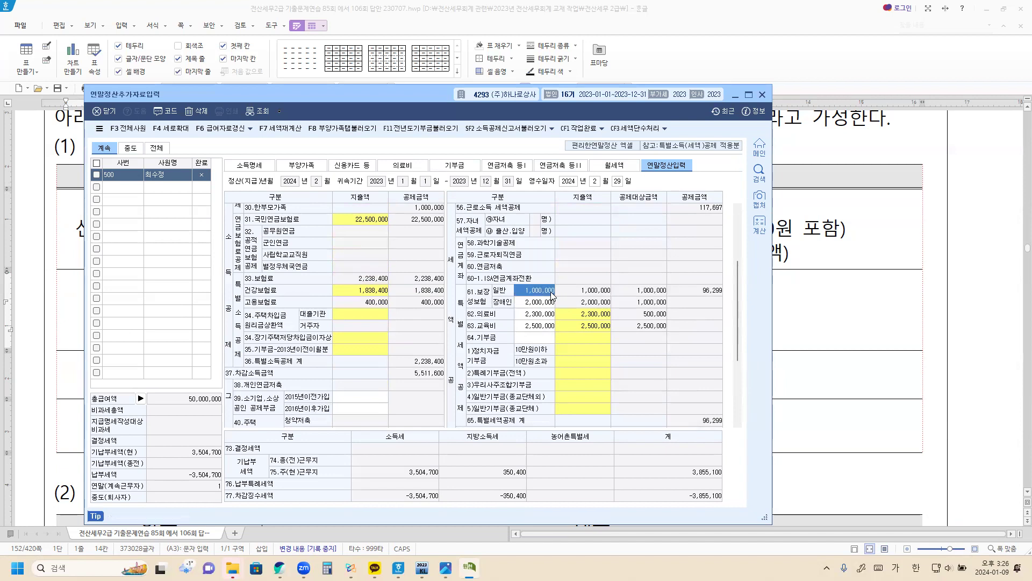
{"action": "left_click", "coordinate": [546, 303]}
{"action": "left_click", "coordinate": [539, 318]}
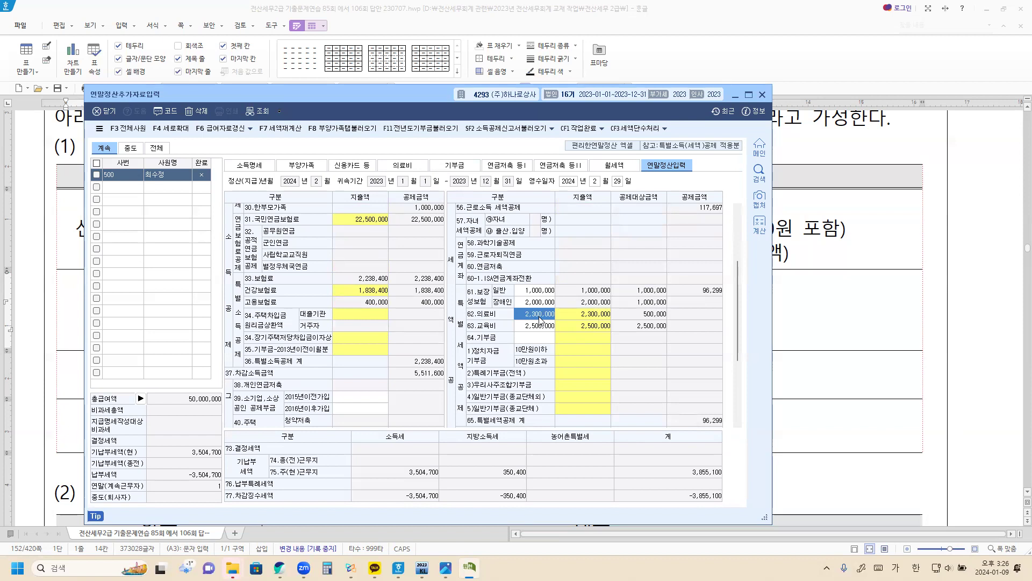
{"action": "left_click", "coordinate": [582, 319]}
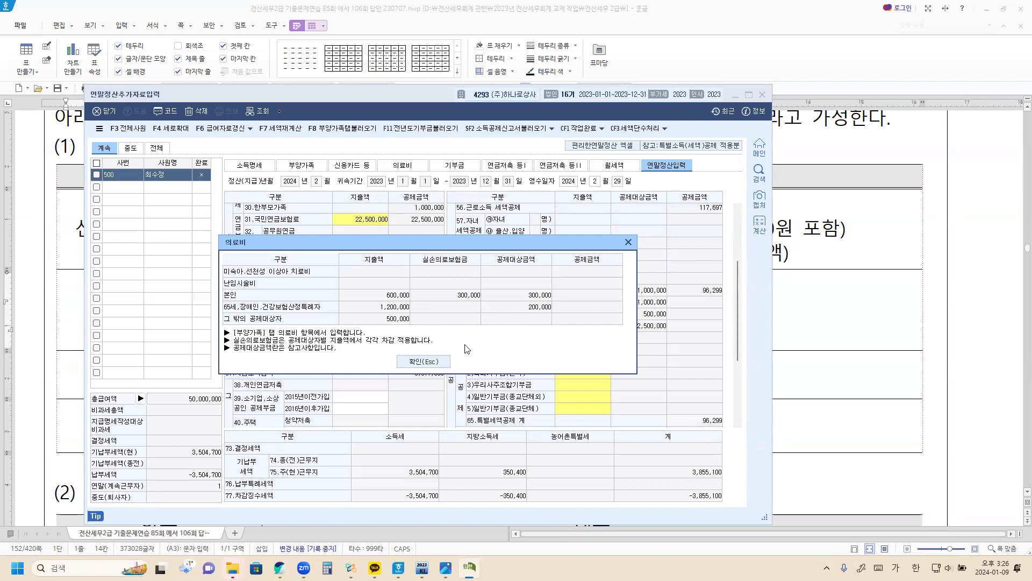
{"action": "left_click", "coordinate": [434, 363]}
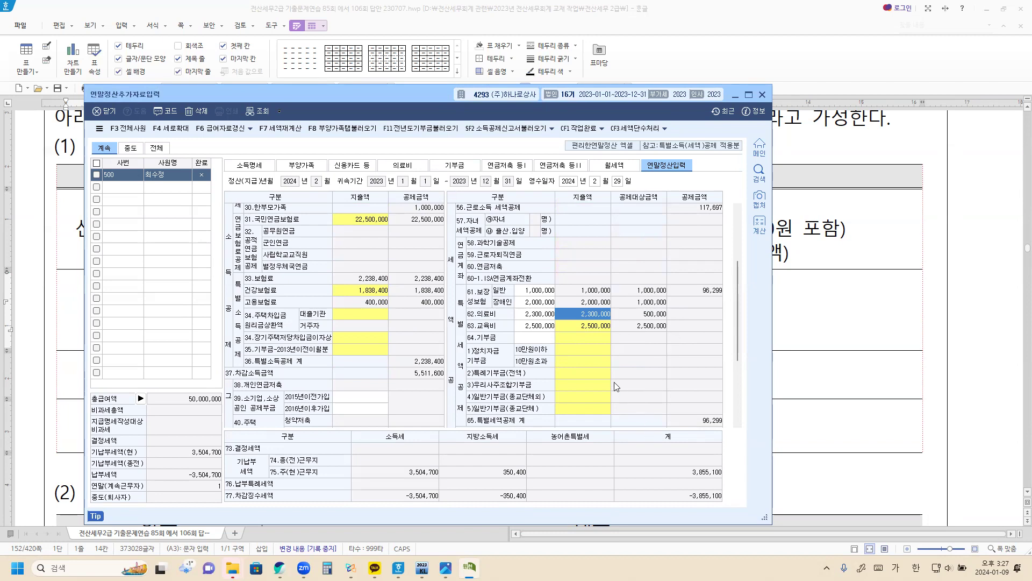
Scroll through the settlement sheet, then bring the Xodo study-notes PDF to the front
{"action": "scroll", "coordinate": [618, 383], "scroll_direction": "down", "scroll_amount": 2}
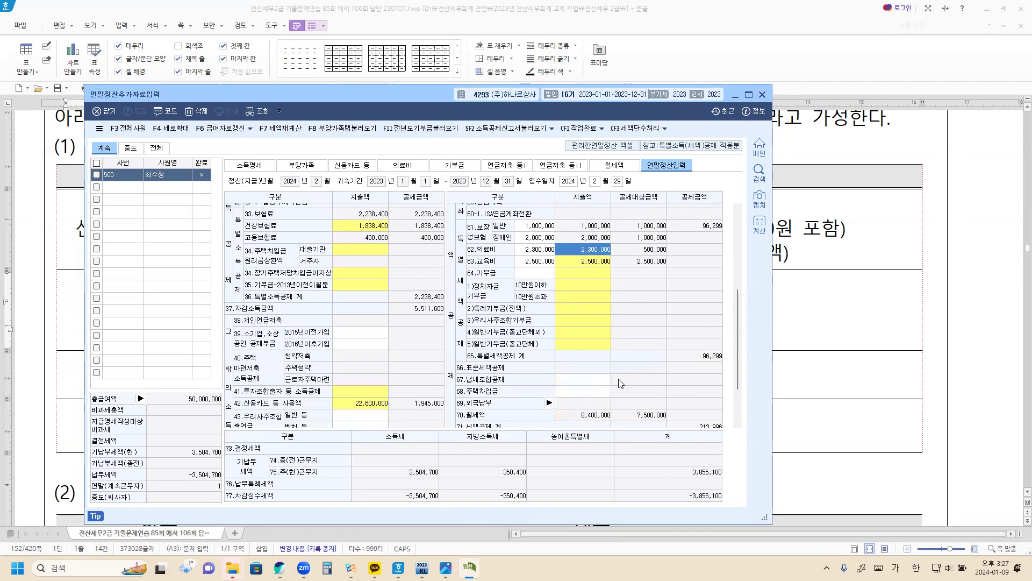
{"action": "scroll", "coordinate": [621, 383], "scroll_direction": "down", "scroll_amount": 2}
{"action": "scroll", "coordinate": [621, 383], "scroll_direction": "up", "scroll_amount": 2}
{"action": "scroll", "coordinate": [627, 307], "scroll_direction": "up", "scroll_amount": 2}
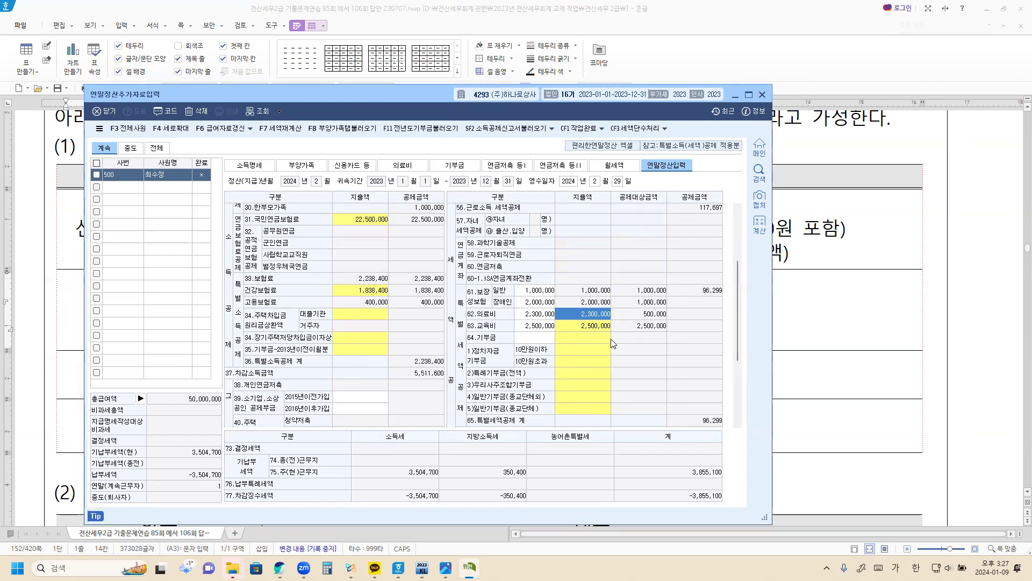
{"action": "scroll", "coordinate": [611, 339], "scroll_direction": "down", "scroll_amount": 2}
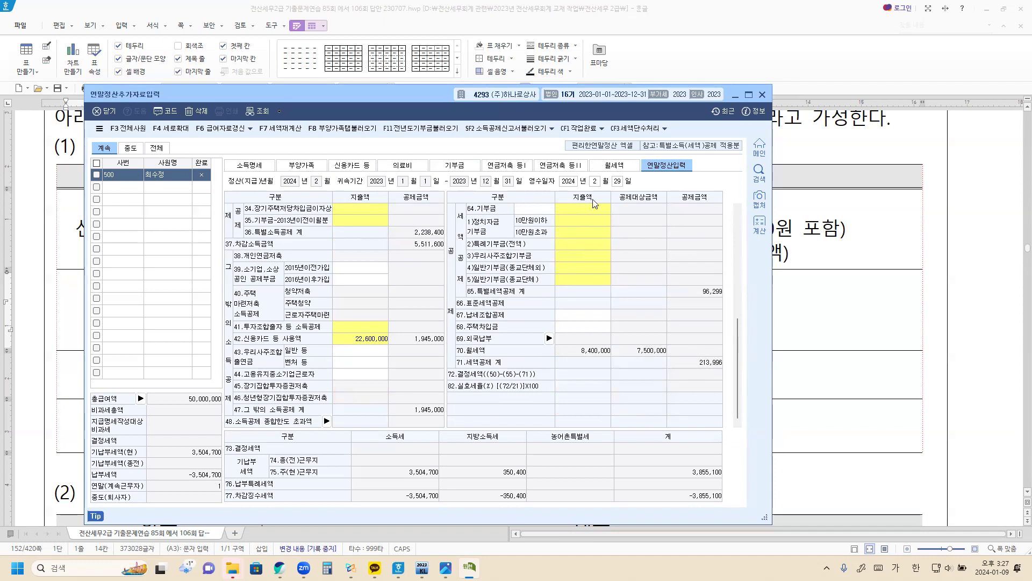
{"action": "scroll", "coordinate": [627, 305], "scroll_direction": "up", "scroll_amount": 4}
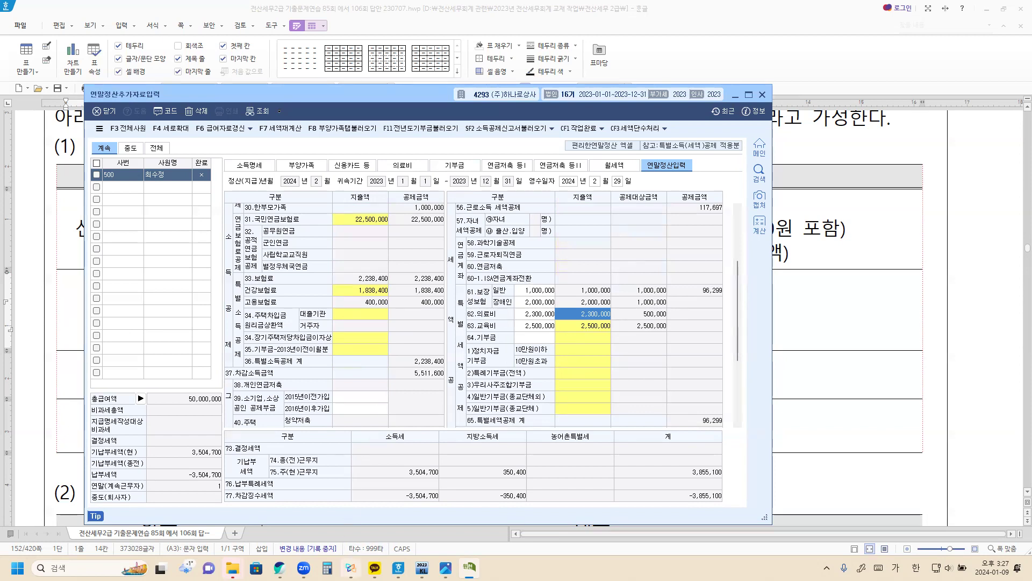
{"action": "left_click", "coordinate": [351, 568]}
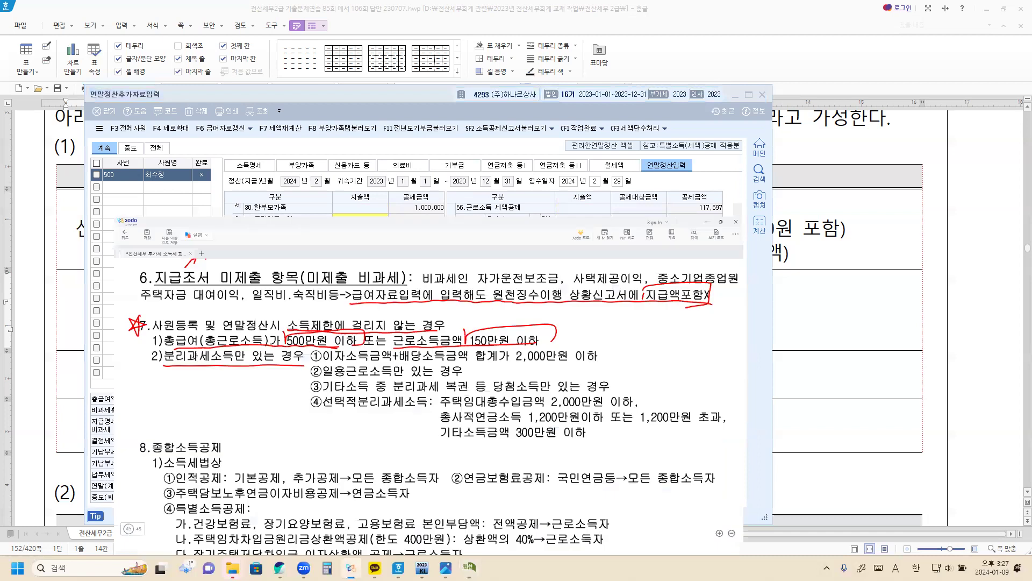
Scroll the Xodo PDF to page 44's 3.연말정산추가자료입력 section
{"action": "scroll", "coordinate": [392, 392], "scroll_direction": "up", "scroll_amount": 8}
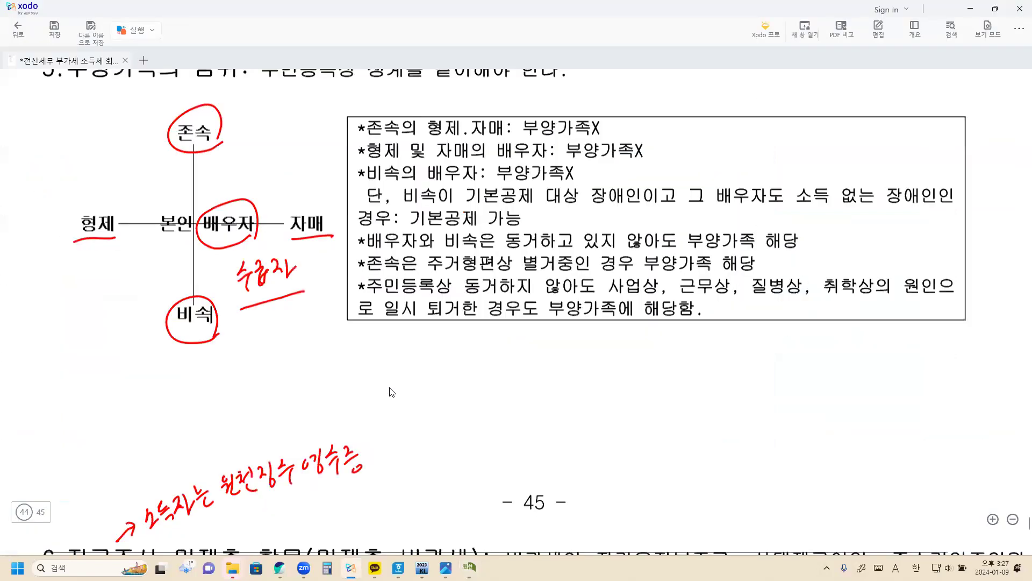
{"action": "scroll", "coordinate": [391, 392], "scroll_direction": "up", "scroll_amount": 8}
{"action": "scroll", "coordinate": [390, 391], "scroll_direction": "down", "scroll_amount": 1}
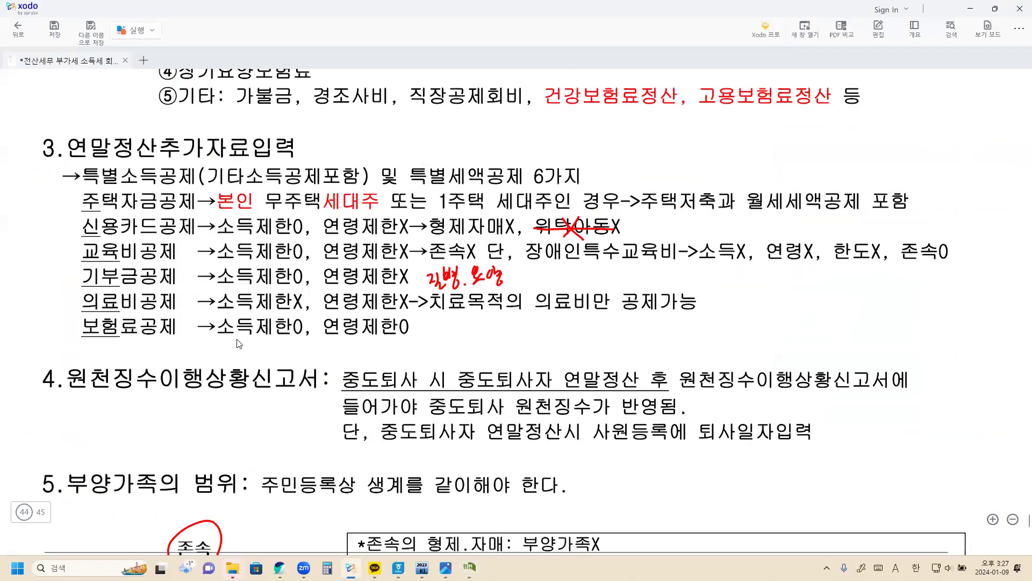